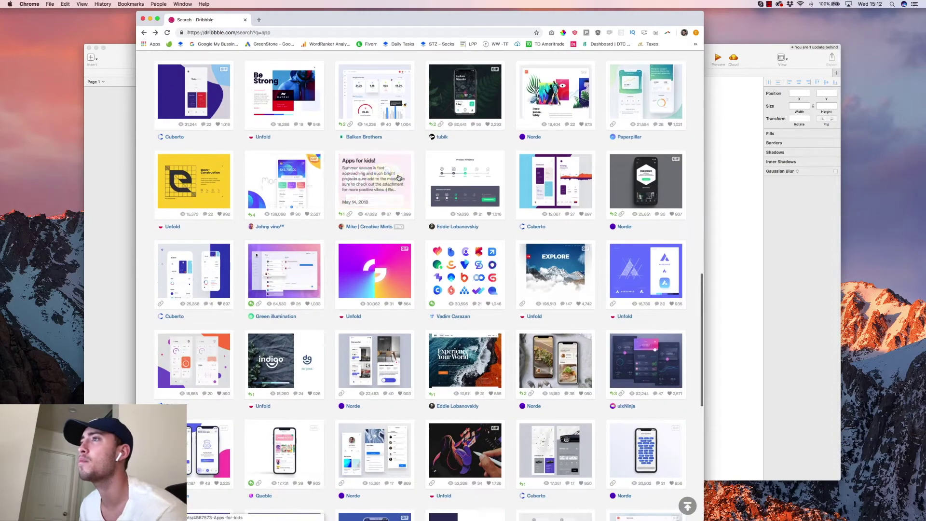
# Browse the Dribbble app search results and open the Find Green_Recognition plant APP shot
pyautogui.scroll(12, 389, 176)
pyautogui.scroll(5, 629, 74)
pyautogui.scroll(-10, 596, 148)
pyautogui.scroll(-5, 595, 148)
pyautogui.scroll(2, 622, 150)
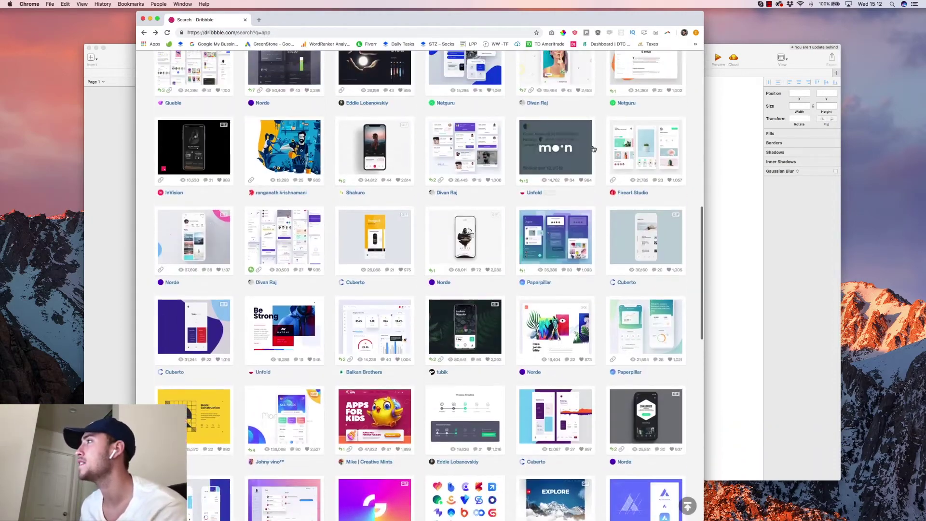
pyautogui.click(638, 153)
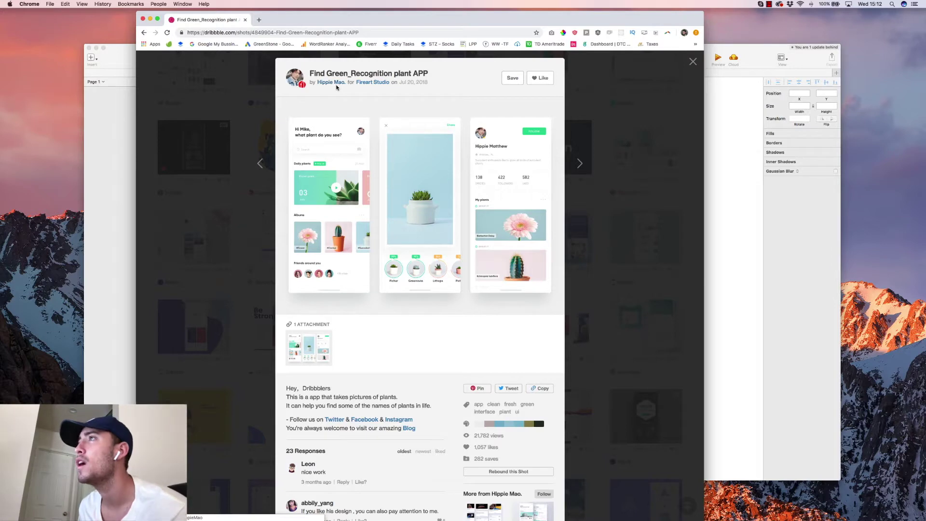
# Copy the plant app image, switch to Sketch and paste it onto the blank canvas as a design reference
pyautogui.rightClick(370, 145)
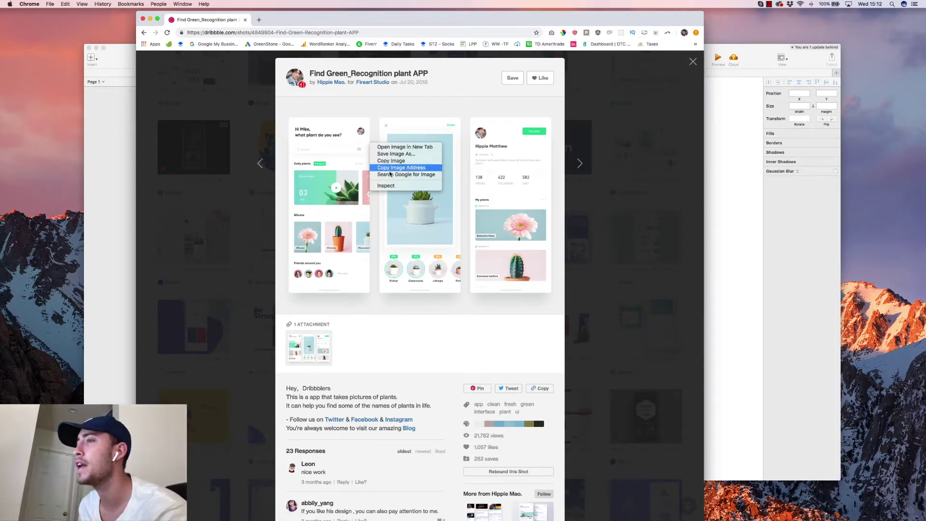
pyautogui.click(393, 160)
pyautogui.click(741, 188)
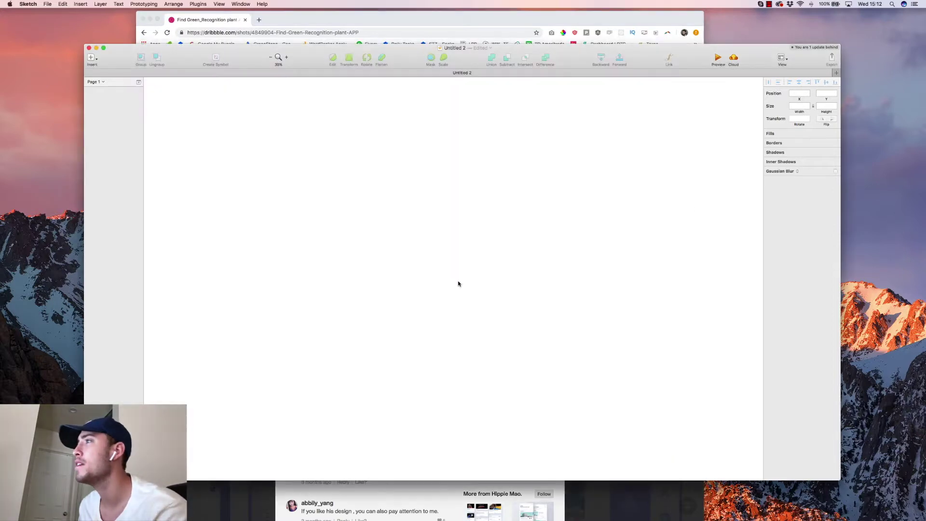
pyautogui.press('super+v')
pyautogui.moveTo(490, 245); pyautogui.dragTo(528, 272)
pyautogui.moveTo(466, 212); pyautogui.dragTo(452, 217)
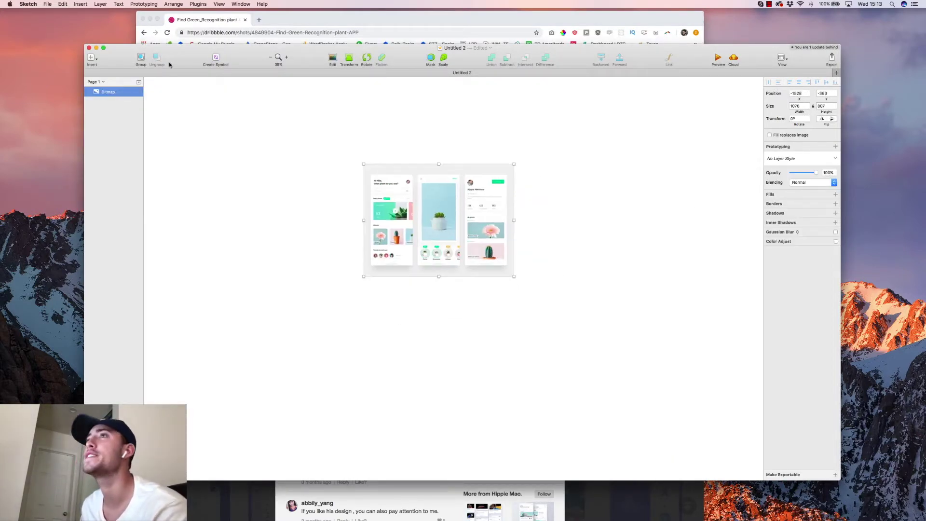
pyautogui.moveTo(103, 61); pyautogui.dragTo(96, 53)
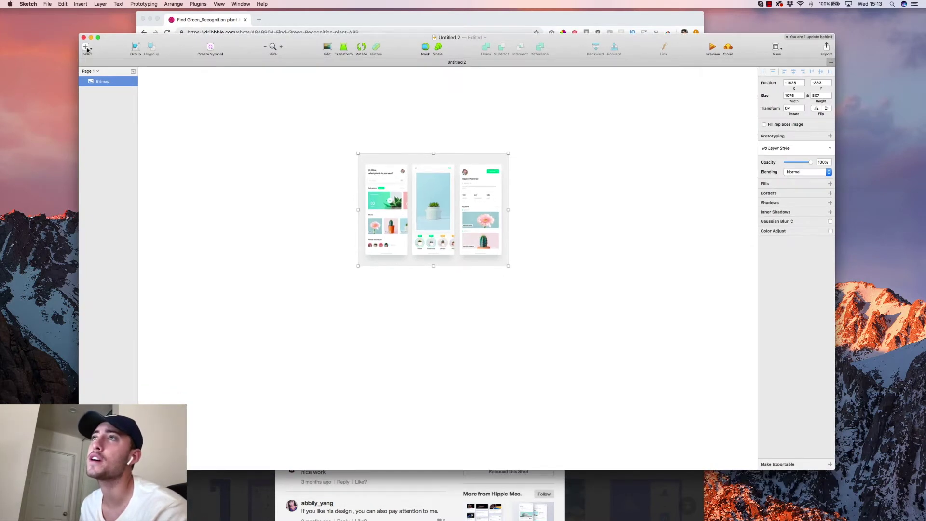
pyautogui.click(87, 48)
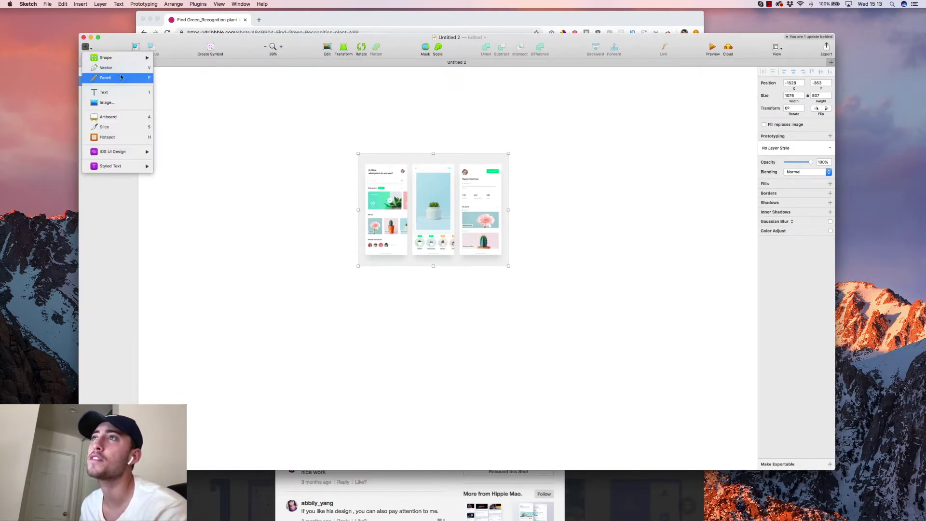
pyautogui.click(122, 116)
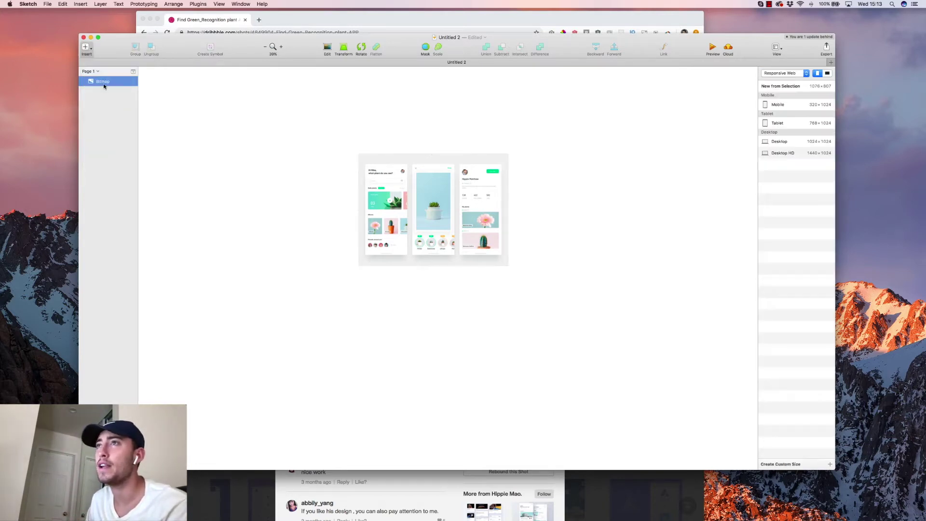
pyautogui.moveTo(558, 152); pyautogui.dragTo(789, 383)
pyautogui.hscroll(5, 516, 271)
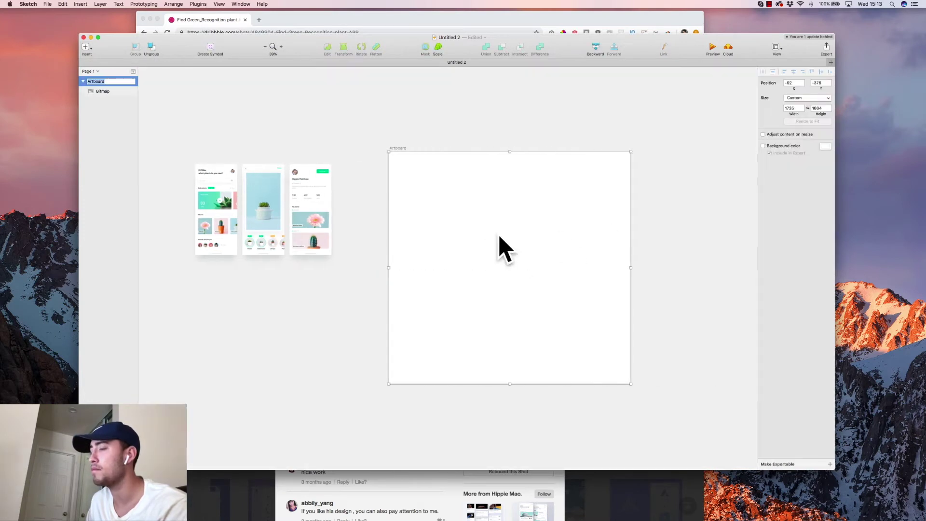
pyautogui.click(247, 137)
pyautogui.rightClick(433, 182)
pyautogui.moveTo(465, 187)
pyautogui.click(534, 190)
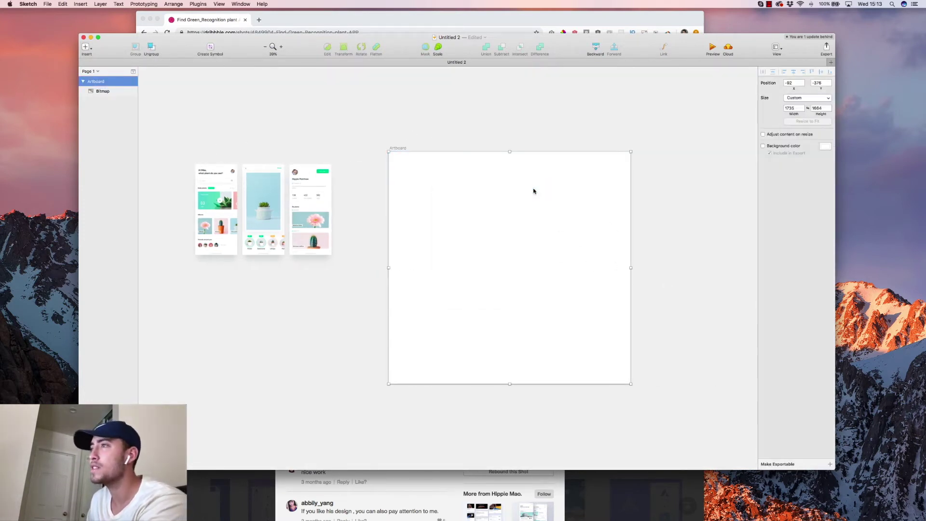
pyautogui.press('Delete')
# Insert a 320 × 1024 Mobile artboard from the Responsive Web presets and place it beside the reference image
pyautogui.hscroll(-3, 448, 169)
pyautogui.click(86, 48)
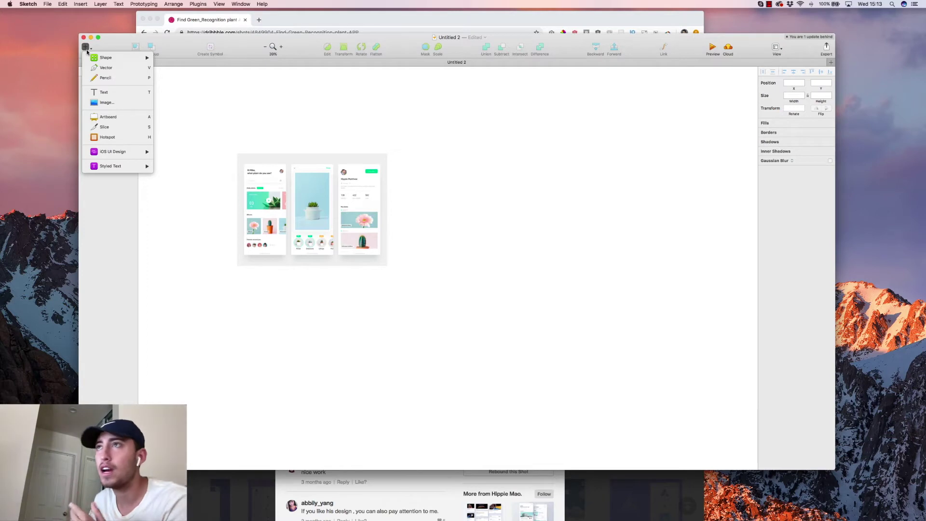
pyautogui.click(134, 119)
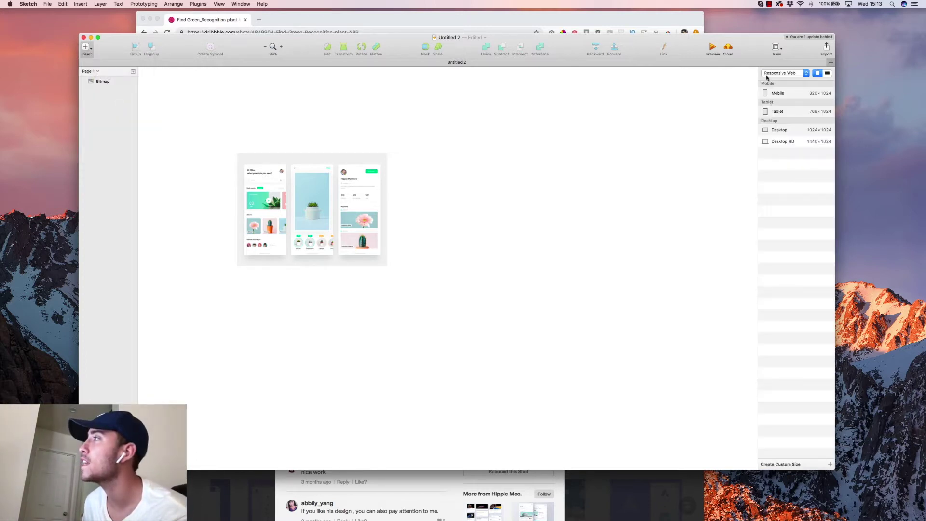
pyautogui.click(775, 74)
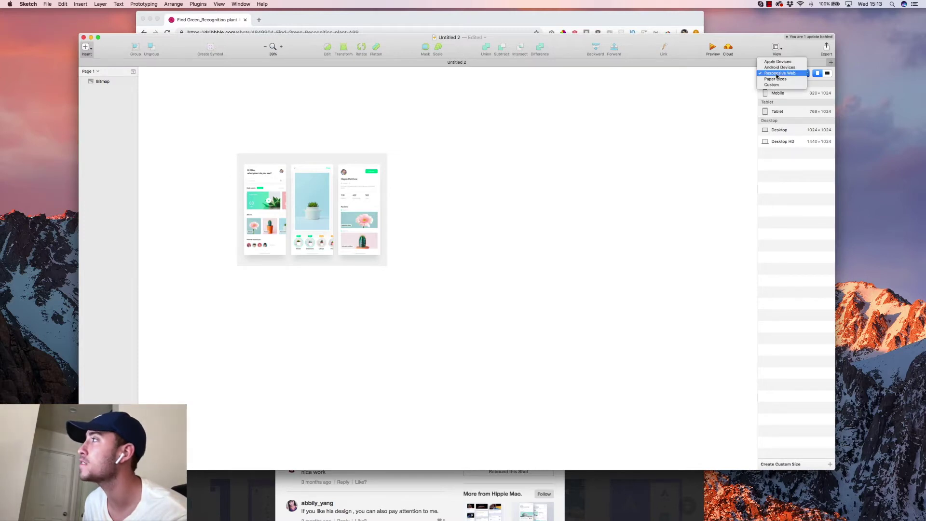
pyautogui.click(779, 73)
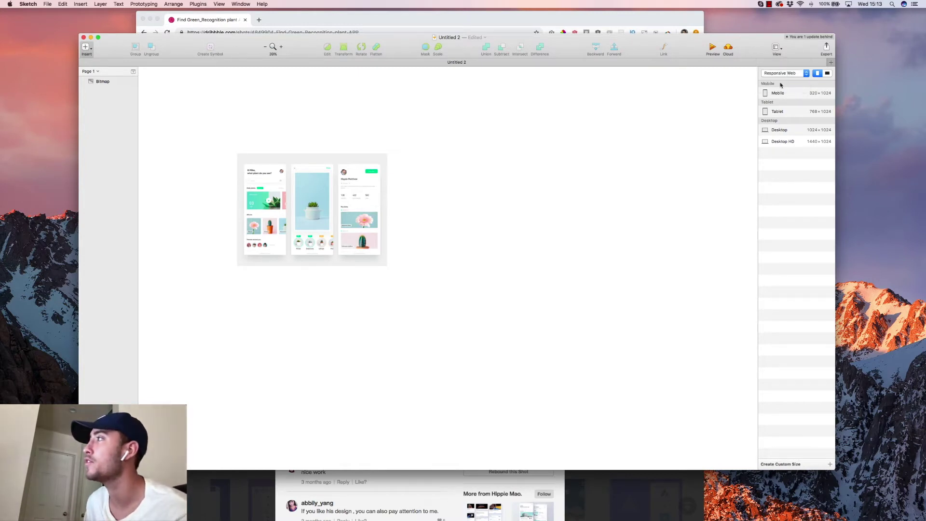
pyautogui.click(778, 94)
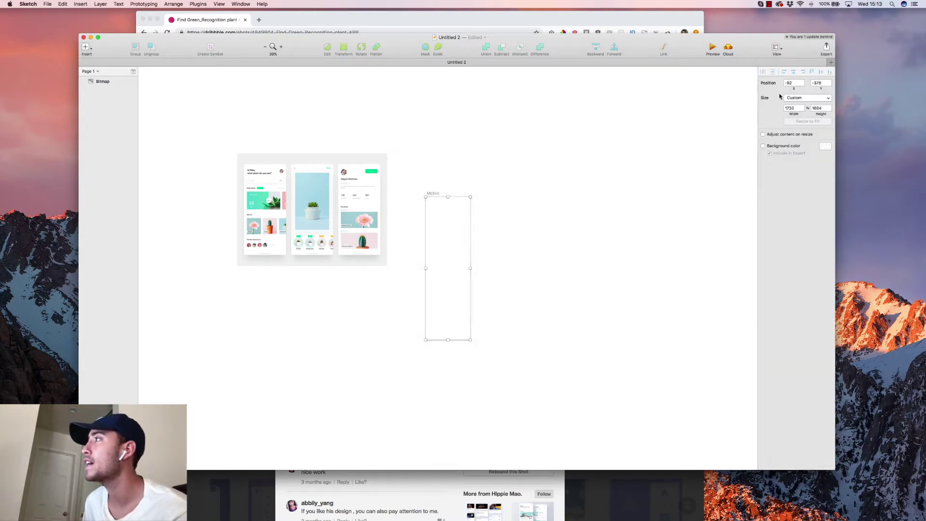
pyautogui.moveTo(440, 249); pyautogui.dragTo(432, 215)
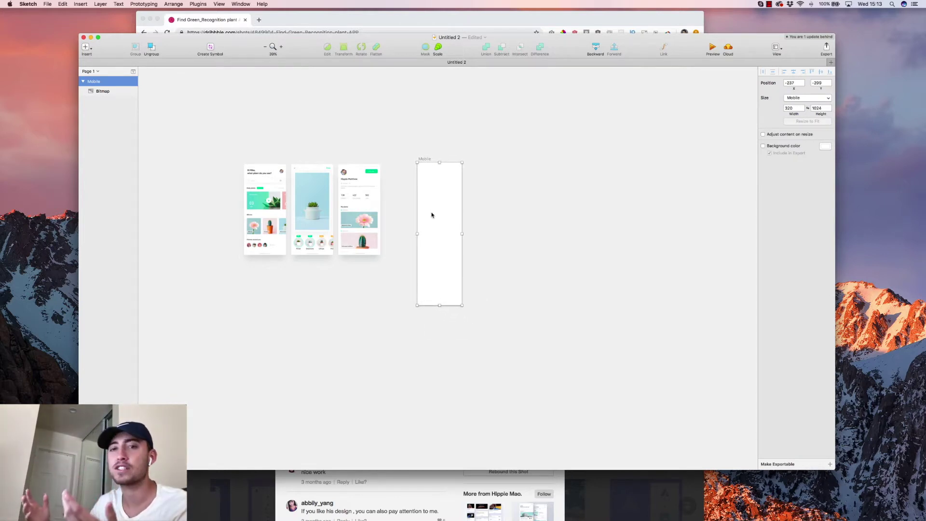
pyautogui.scroll(5, 377, 155)
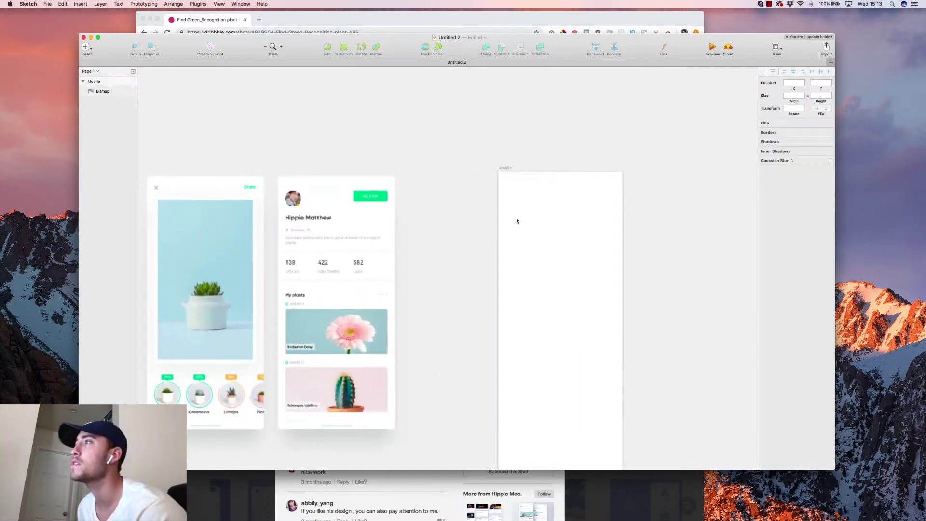
pyautogui.moveTo(522, 210); pyautogui.dragTo(483, 227)
pyautogui.click(465, 124)
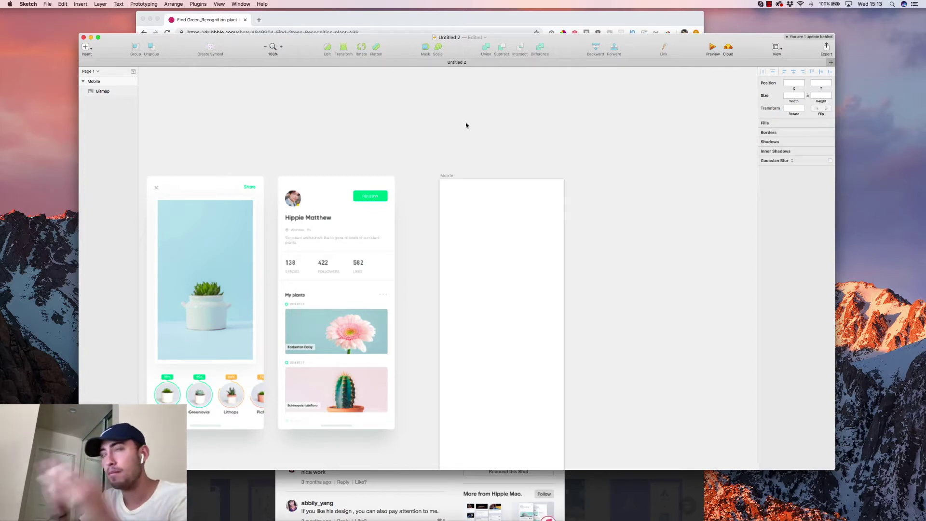
# Draw a rectangle about 26 × 172 over the first reference screen's left margin and fill it with red F36666
pyautogui.hscroll(-5, 454, 143)
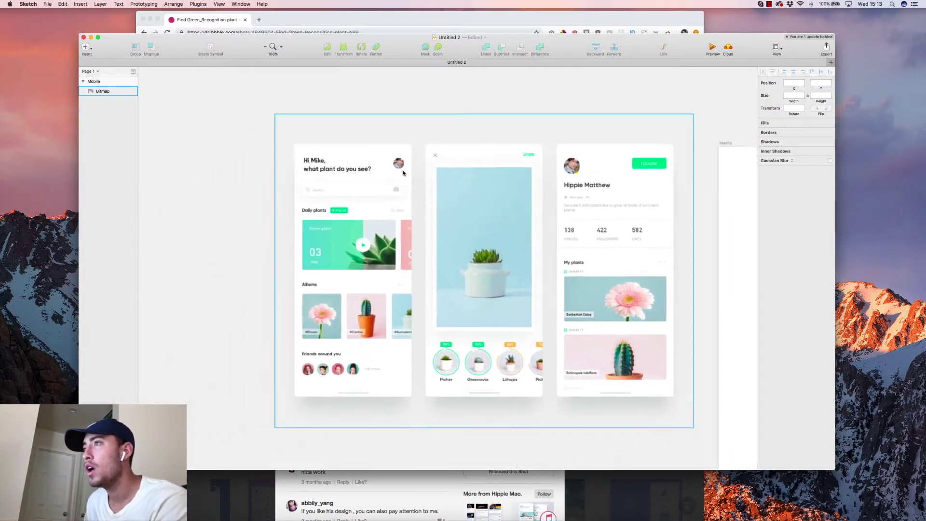
pyautogui.scroll(4, 311, 144)
pyautogui.scroll(-1, 312, 144)
pyautogui.press('t')
pyautogui.moveTo(374, 100); pyautogui.dragTo(392, 213)
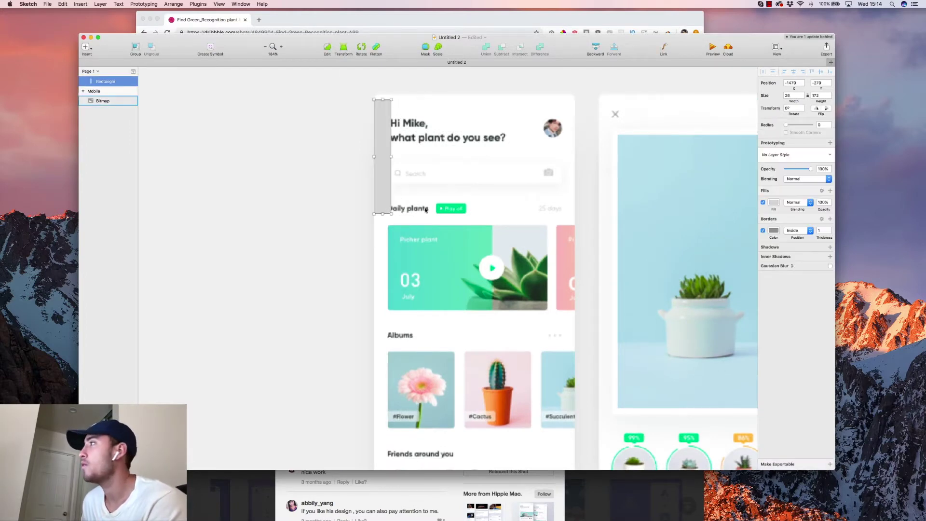
pyautogui.click(774, 203)
pyautogui.click(802, 236)
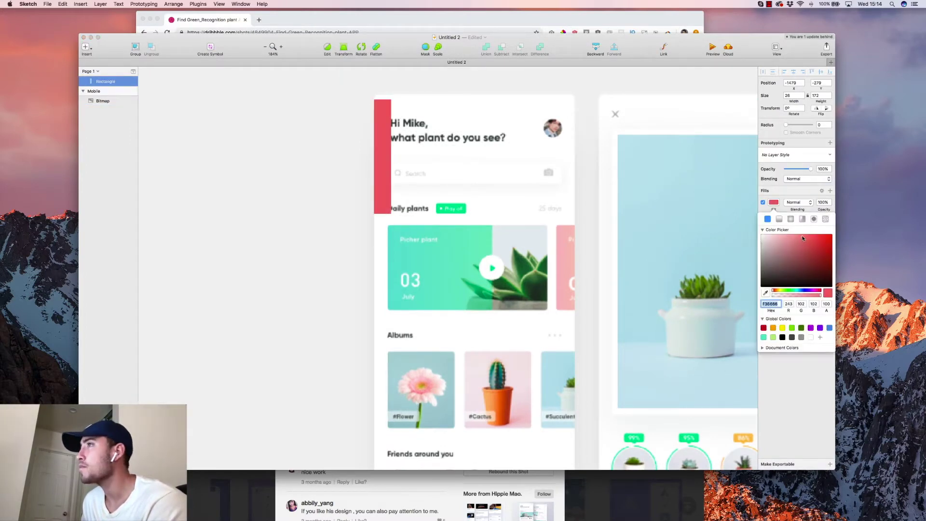
# Duplicate the red bar onto the first screen's right margin about 512 tall, and lengthen the left bar to about 601
pyautogui.moveTo(382, 135); pyautogui.dragTo(568, 136)
pyautogui.moveTo(569, 214); pyautogui.dragTo(570, 439)
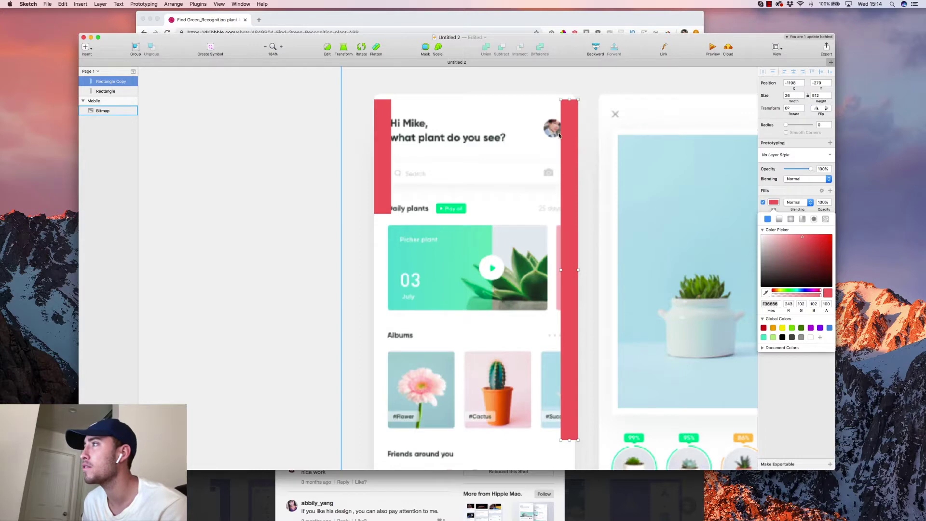
pyautogui.click(383, 114)
pyautogui.moveTo(383, 214); pyautogui.dragTo(383, 430)
pyautogui.scroll(-3, 396, 385)
pyautogui.scroll(-2, 396, 385)
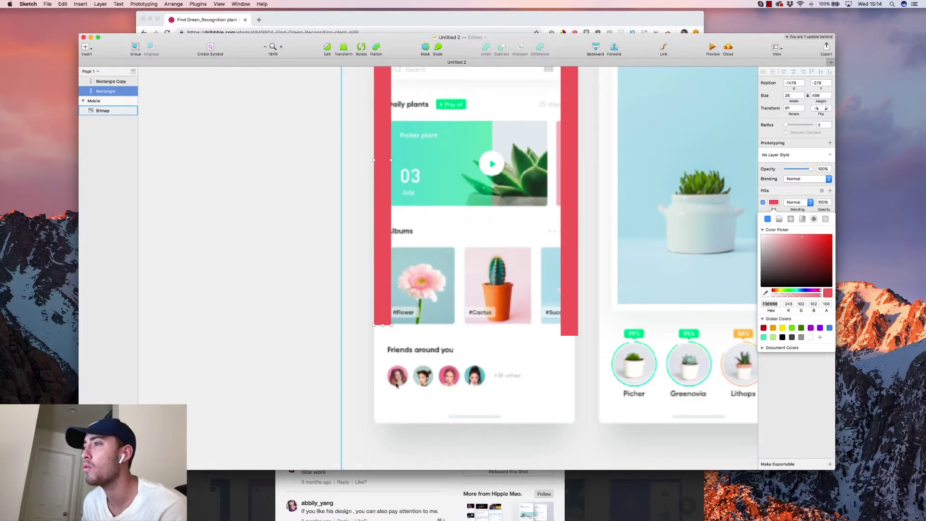
pyautogui.moveTo(383, 332); pyautogui.dragTo(384, 393)
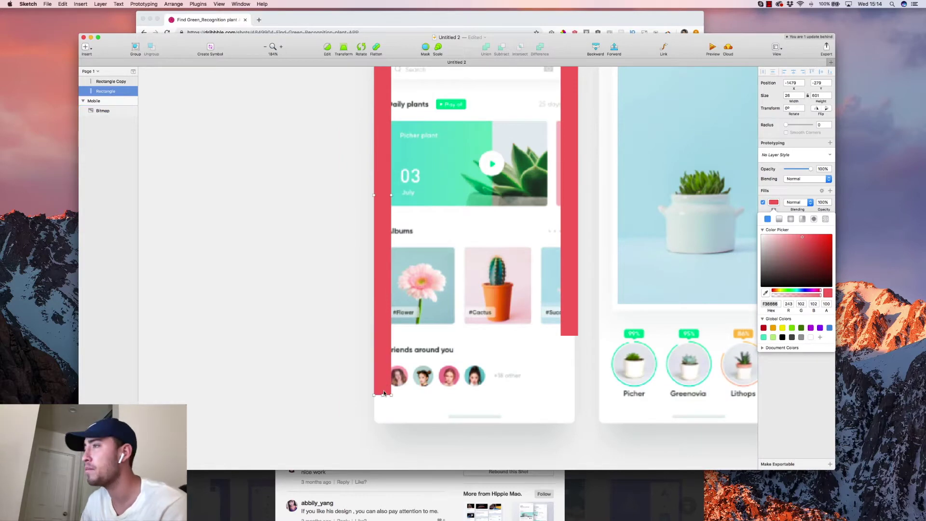
pyautogui.press('super+0')
pyautogui.scroll(-2, 487, 237)
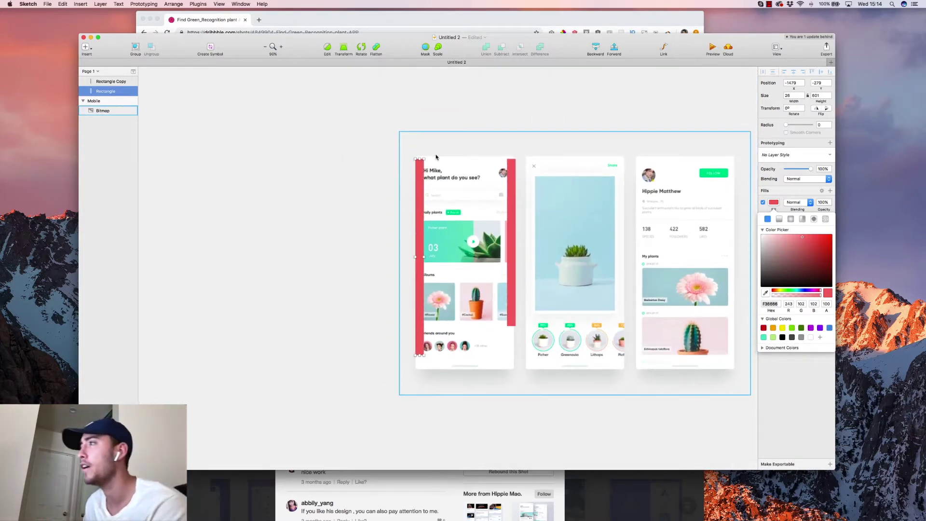
pyautogui.hscroll(1, 441, 153)
pyautogui.scroll(-3, 441, 154)
pyautogui.hscroll(3, 439, 153)
pyautogui.click(538, 201)
pyautogui.click(276, 190)
pyautogui.scroll(4, 545, 161)
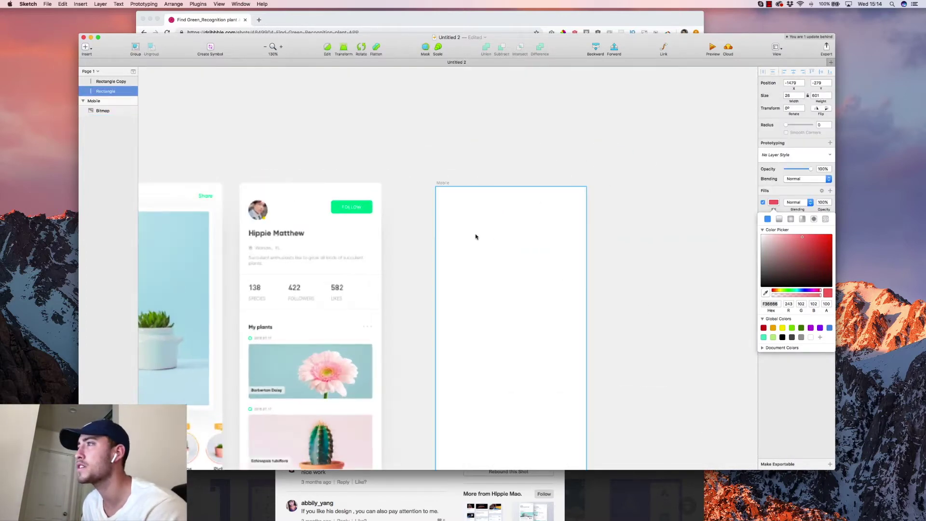
pyautogui.click(470, 236)
pyautogui.press('super+v')
pyautogui.press('BackSpace')
# Paste a copy of the red margin bar into the Mobile artboard and align it with the artboard's top-left corner
pyautogui.hscroll(-7, 398, 203)
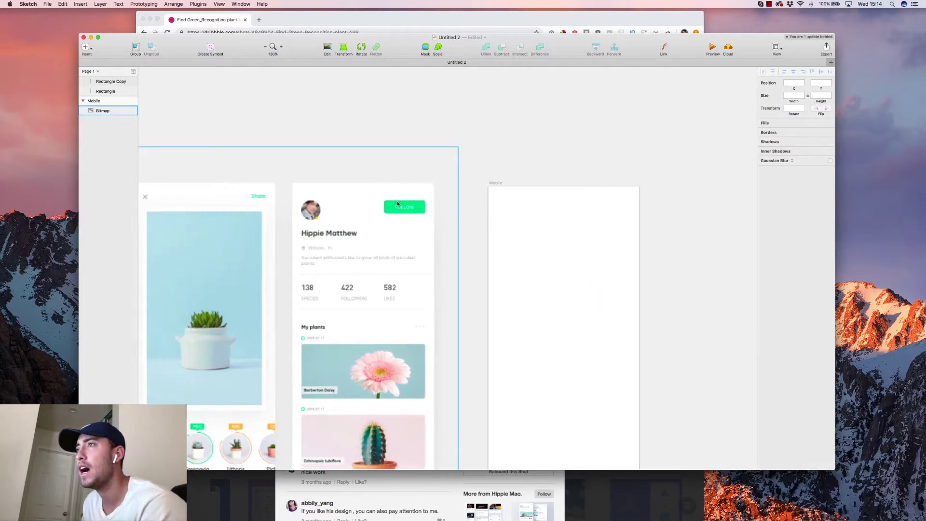
pyautogui.hscroll(8, 320, 213)
pyautogui.rightClick(590, 211)
pyautogui.click(600, 196)
pyautogui.press('super+v')
pyautogui.moveTo(649, 220); pyautogui.dragTo(580, 220)
# Set the artboard's red bar width to 30 and duplicate the bar along the artboard's right edge
pyautogui.click(794, 95)
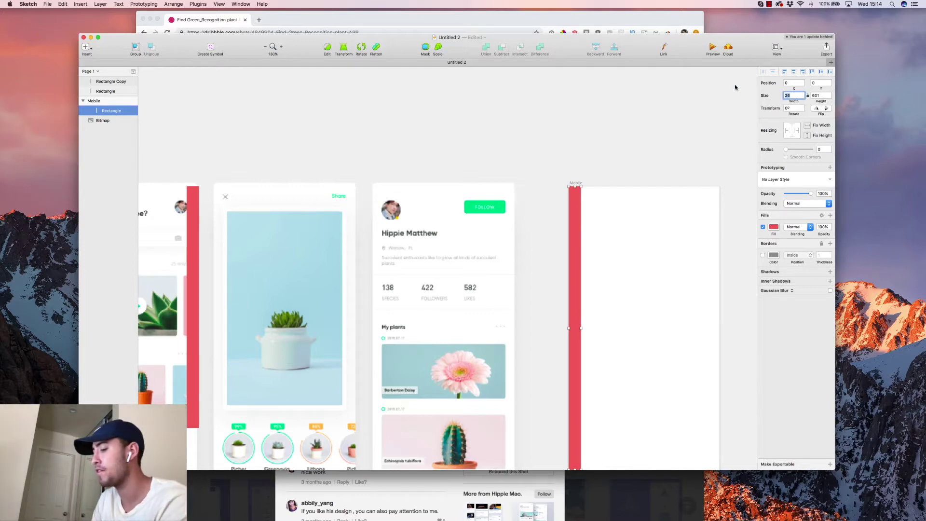
pyautogui.write('30')
pyautogui.press('Return')
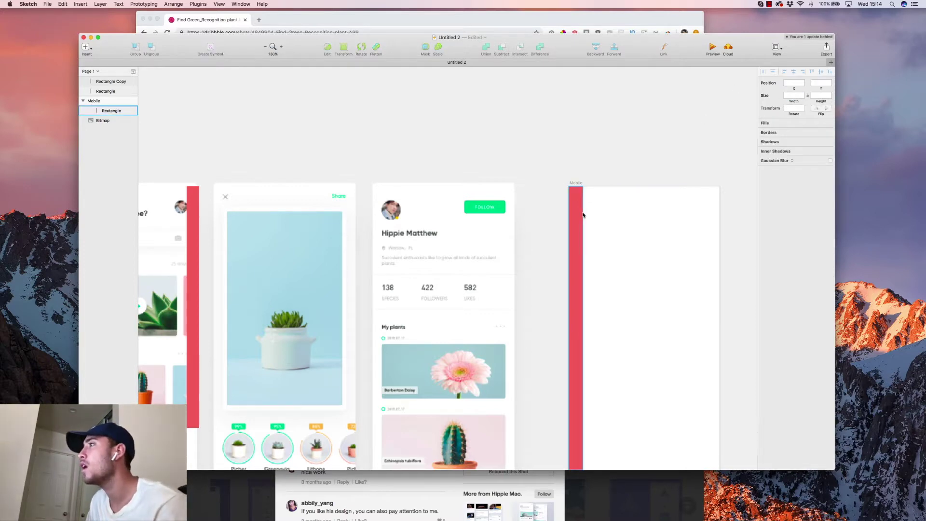
pyautogui.moveTo(575, 212); pyautogui.dragTo(713, 220)
pyautogui.click(645, 159)
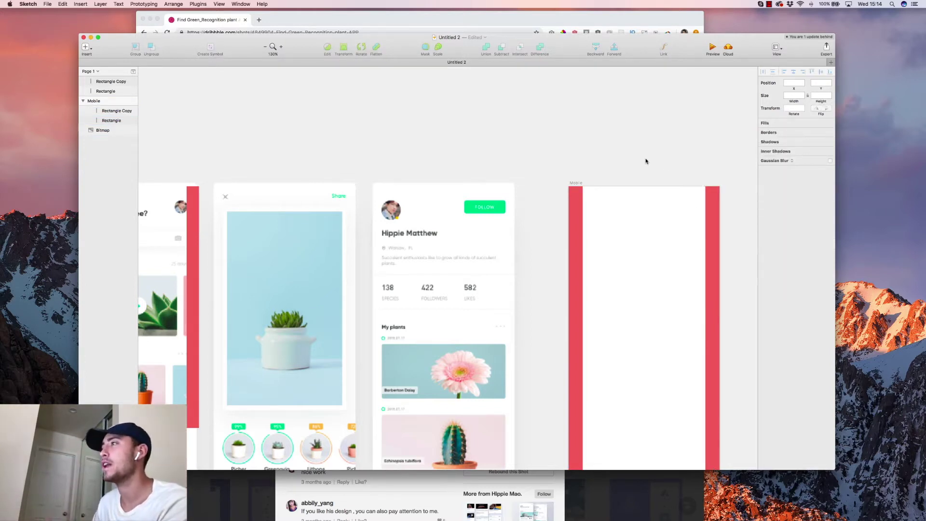
# Delete both red bars covering the margins of the first reference screen
pyautogui.hscroll(-5, 637, 161)
pyautogui.click(230, 216)
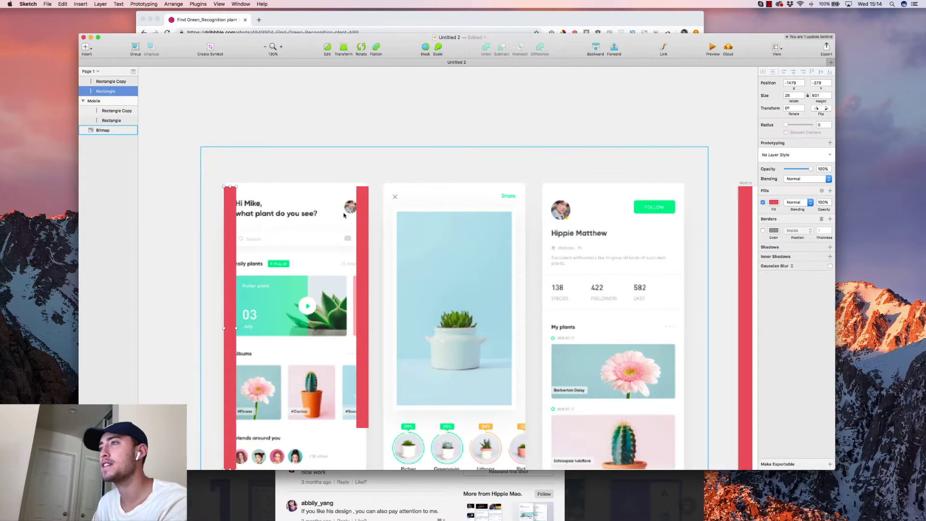
pyautogui.keyDown('shift'); pyautogui.click(362, 215); pyautogui.keyUp('shift')
pyautogui.press('Delete')
# Draw a text box about 263 wide and 163 tall between the red bars near the Mobile artboard's upper edge
pyautogui.hscroll(4, 350, 211)
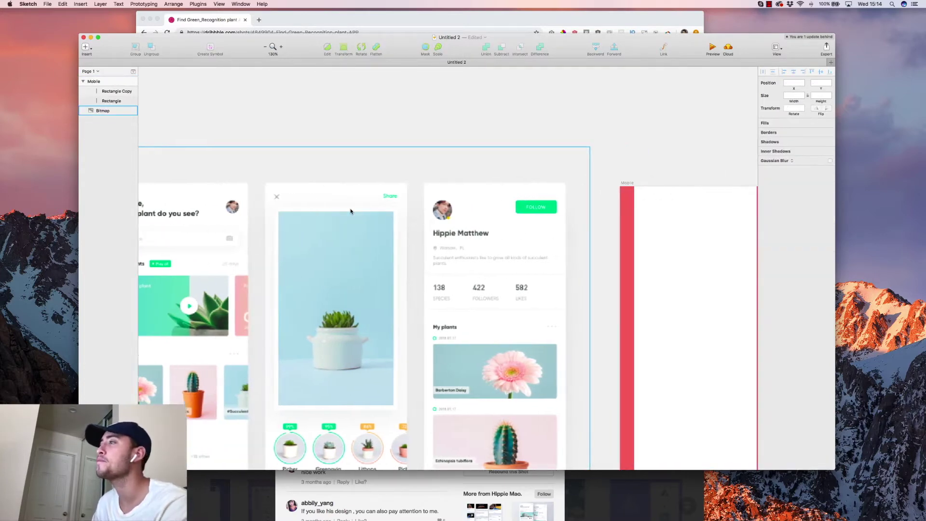
pyautogui.hscroll(4, 350, 210)
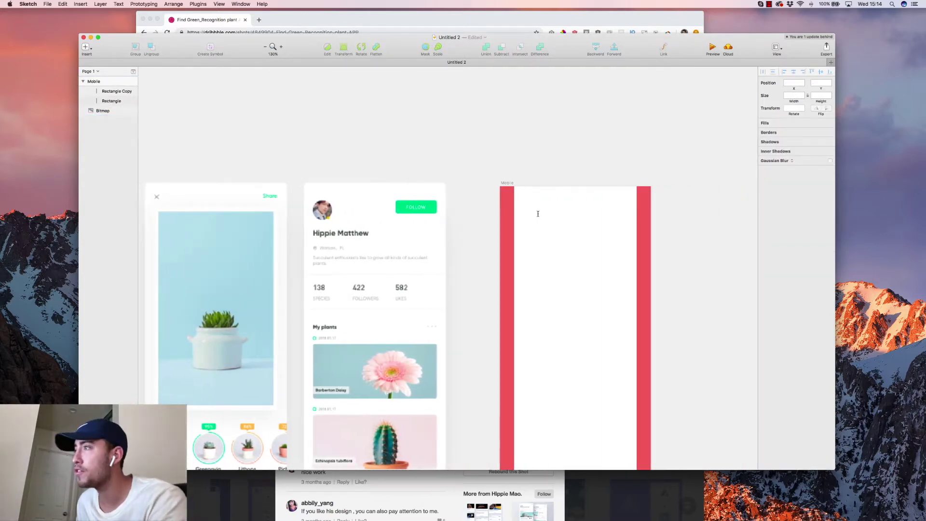
pyautogui.press('r')
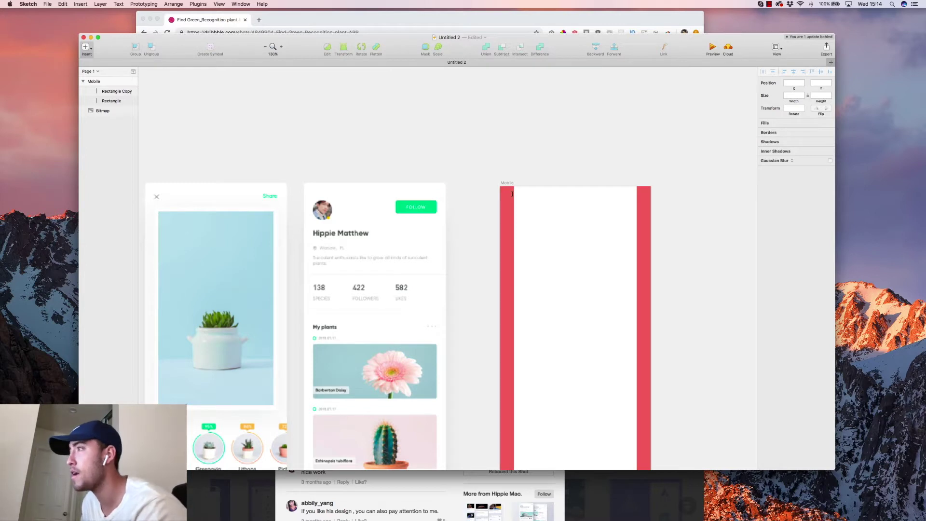
pyautogui.moveTo(516, 196); pyautogui.dragTo(631, 275)
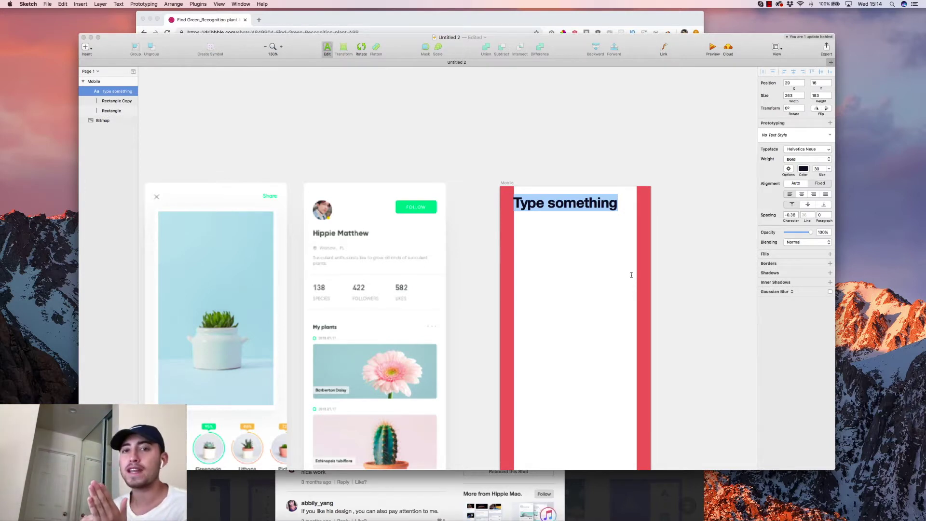
pyautogui.write('oprjgportgpotrkgtrkgoprt')
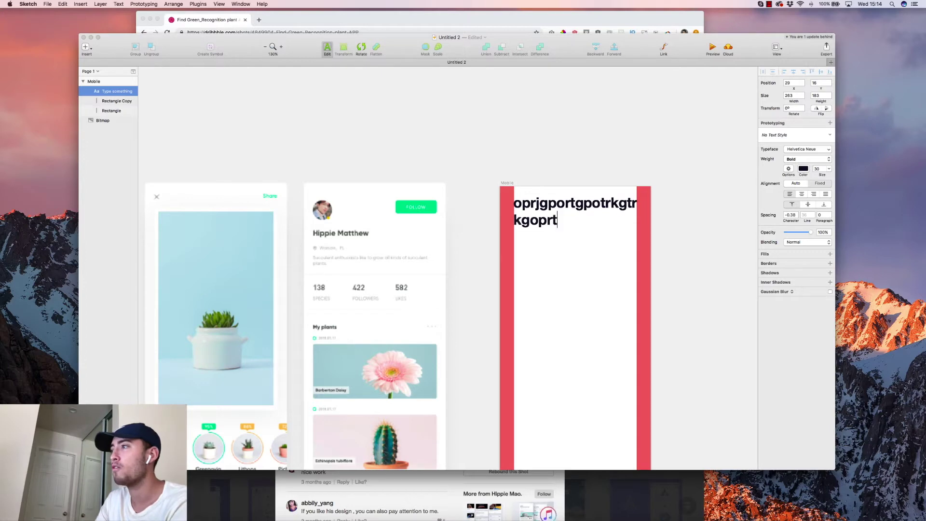
pyautogui.write('ktpokoptrkporgkportkgportkgportkgportgkrtpogktrpogkortpg')
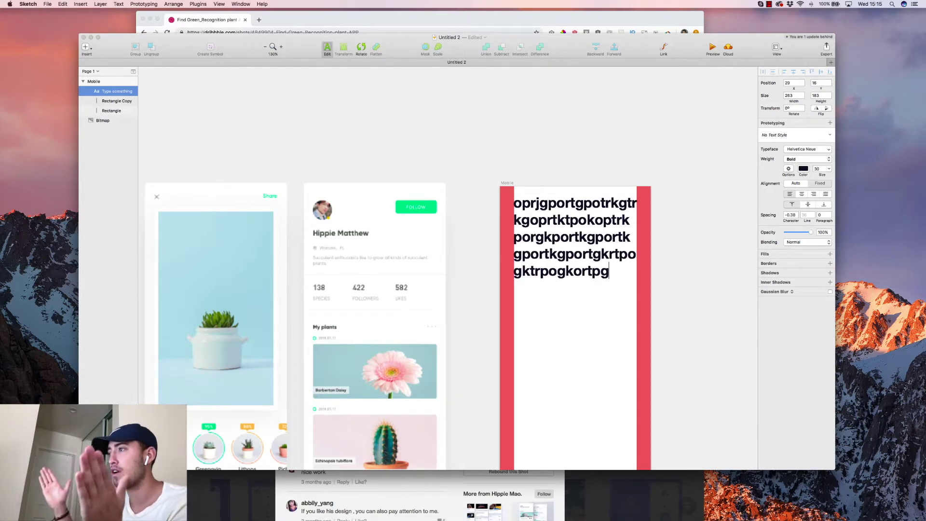
pyautogui.press('super+a')
pyautogui.press('BackSpace')
# Fill the text box with the "Hi" greeting and first name shown on the first reference screen
pyautogui.hscroll(-10, 446, 122)
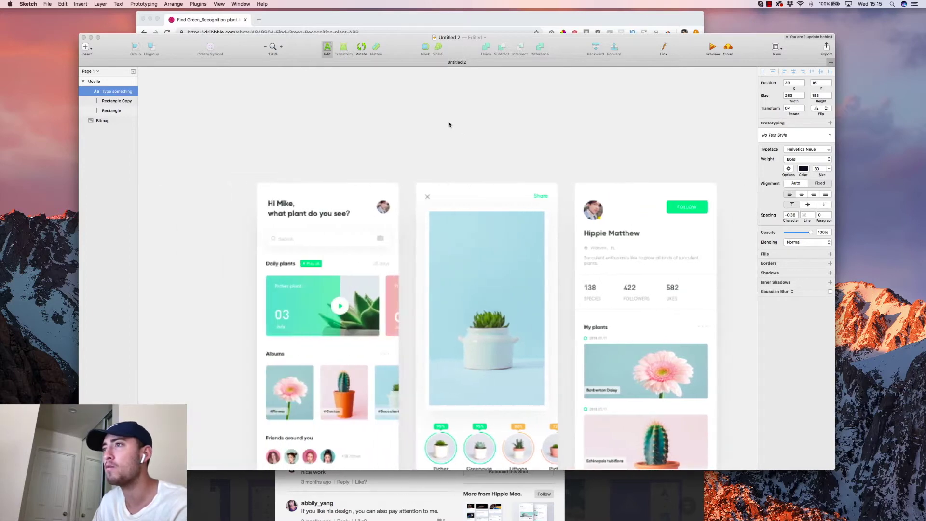
pyautogui.write('H Mi')
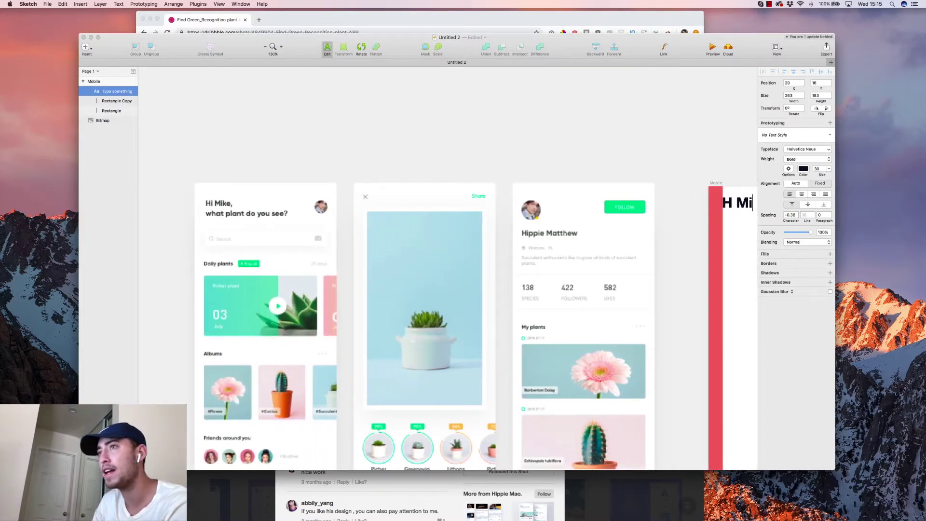
pyautogui.write('ke ')
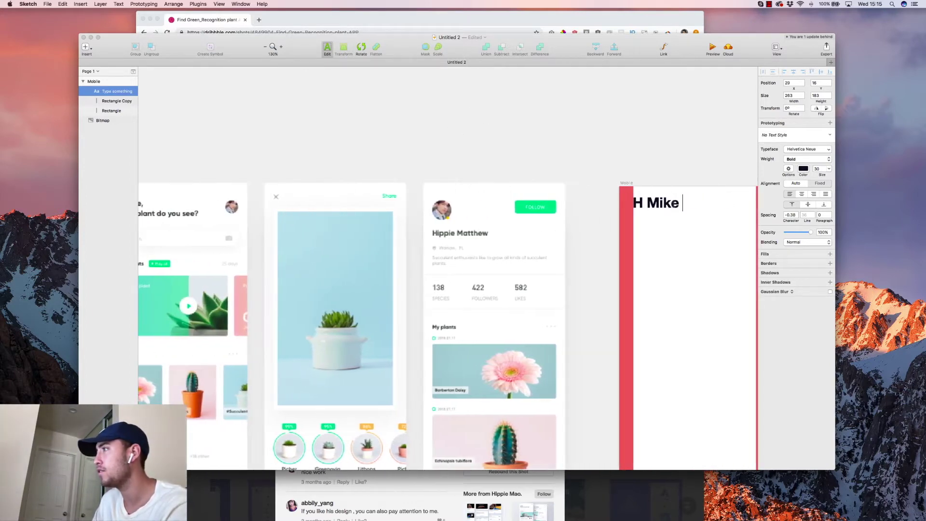
pyautogui.write('i')
pyautogui.press('Escape')
pyautogui.press('Tab')
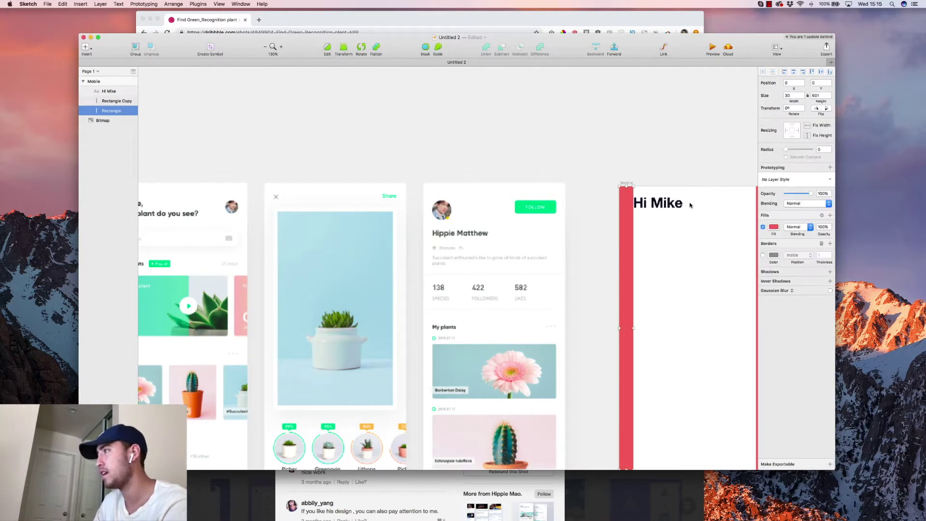
# Add a comma after the greeting and a second line reading "What plant do you use"
pyautogui.doubleClick(674, 208)
pyautogui.press('Escape')
pyautogui.press('Tab')
pyautogui.doubleClick(681, 203)
pyautogui.press('Right')
pyautogui.write(', ')
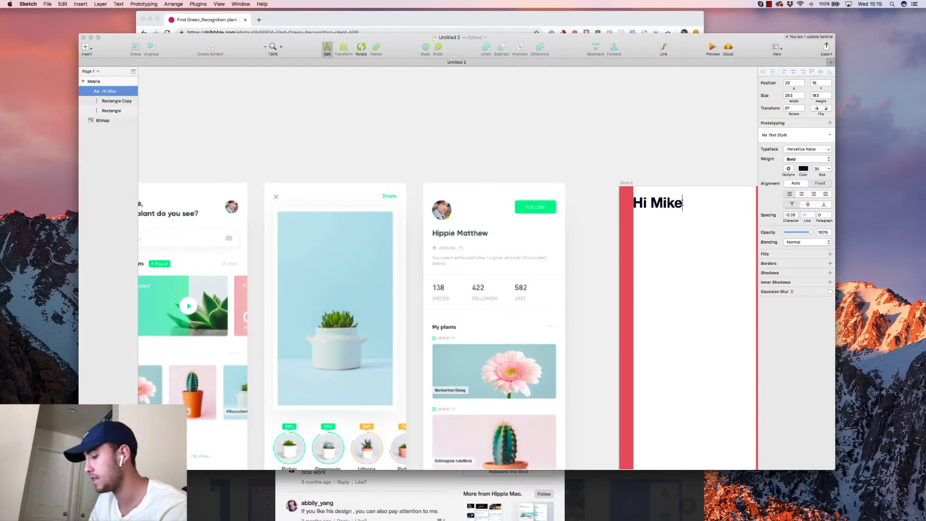
pyautogui.write('What p')
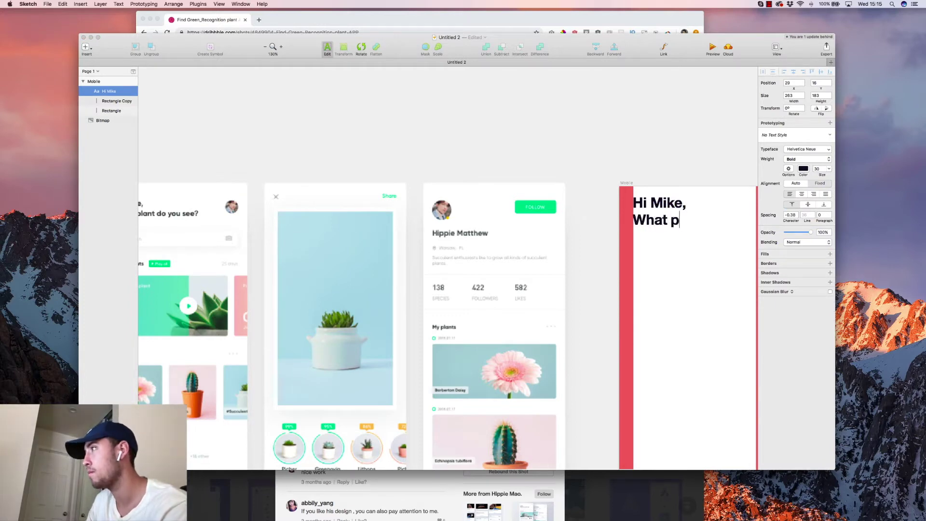
pyautogui.write('lant do you use')
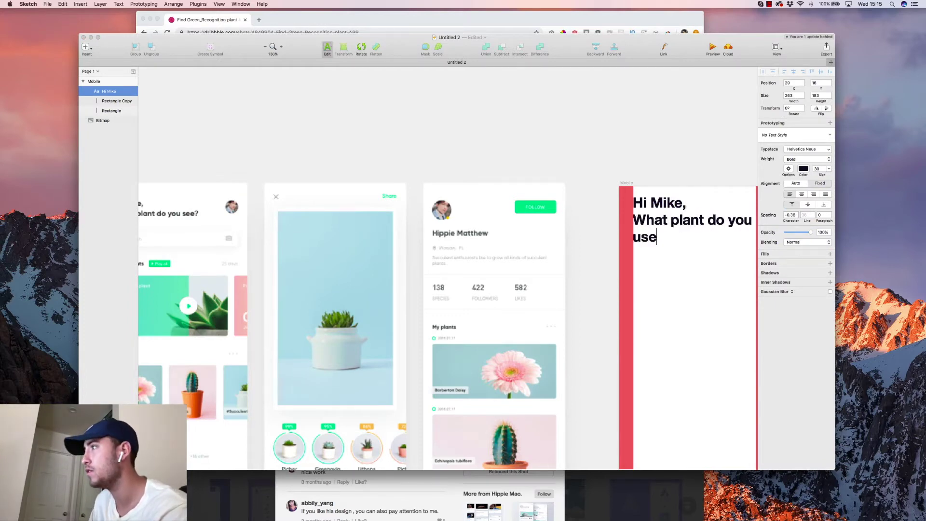
pyautogui.press('Escape')
# Set the heading's font size to 22 and its Y position to 24, using the first reference screen for comparison
pyautogui.hscroll(-5, 218, 205)
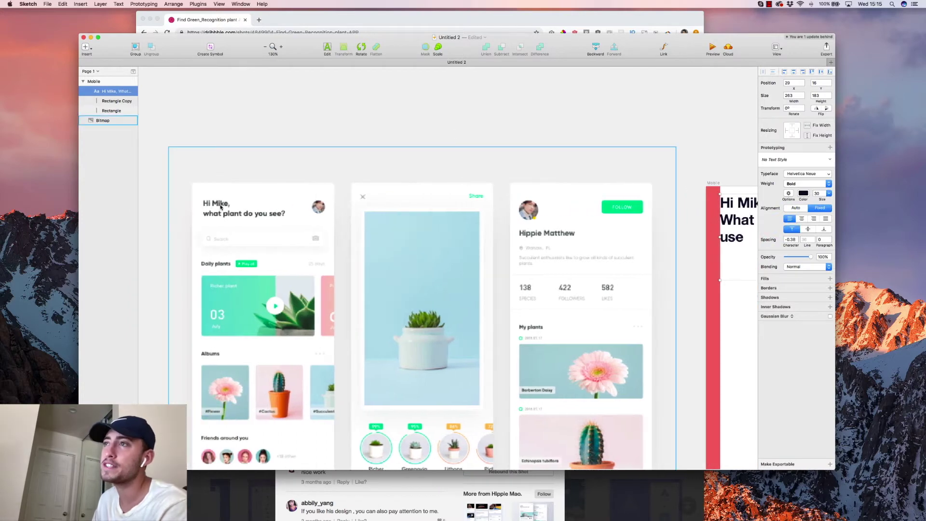
pyautogui.hscroll(8, 220, 207)
pyautogui.press('Escape')
pyautogui.click(613, 219)
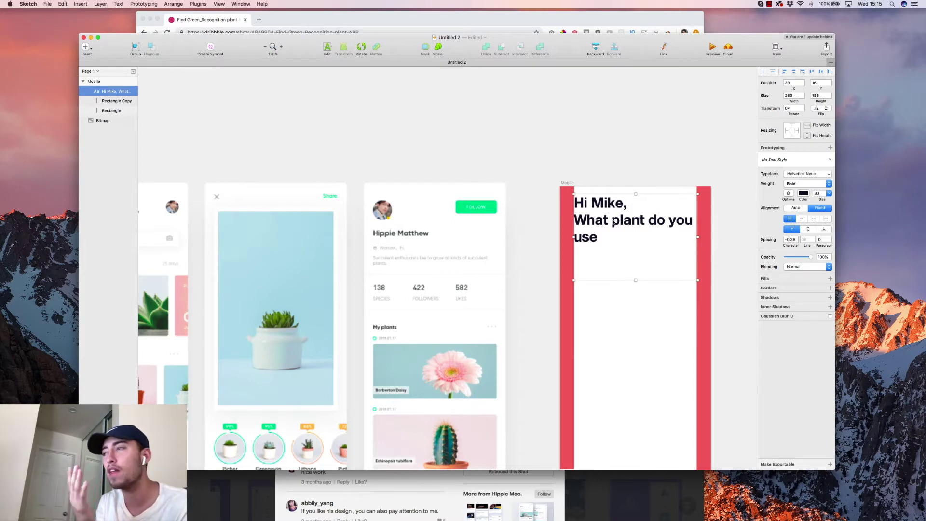
pyautogui.hscroll(-5, 613, 224)
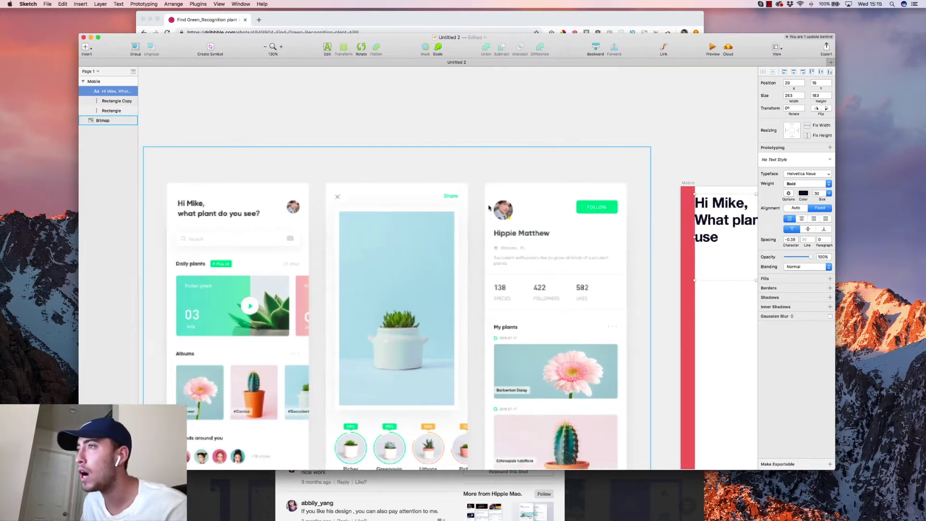
pyautogui.moveTo(822, 198); pyautogui.dragTo(818, 199)
pyautogui.hscroll(2, 600, 168)
pyautogui.hscroll(-3, 604, 169)
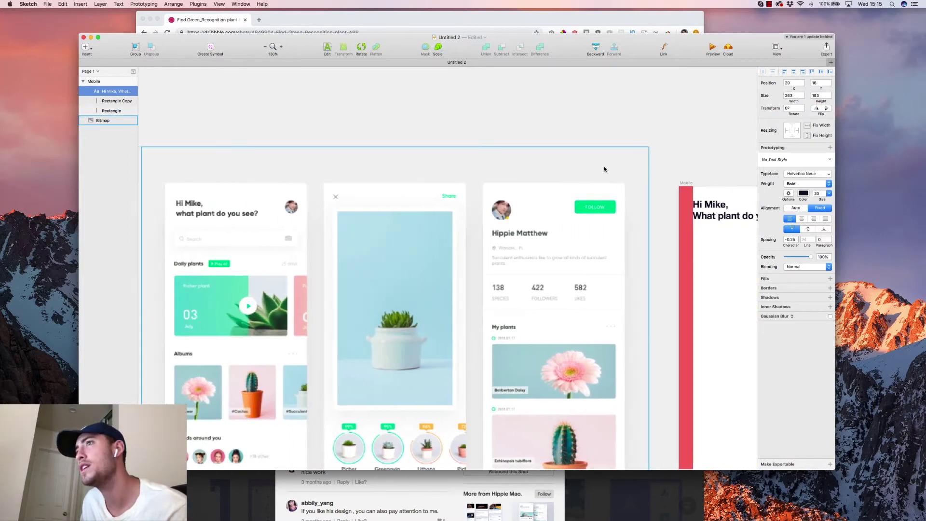
pyautogui.hscroll(5, 604, 170)
pyautogui.click(657, 149)
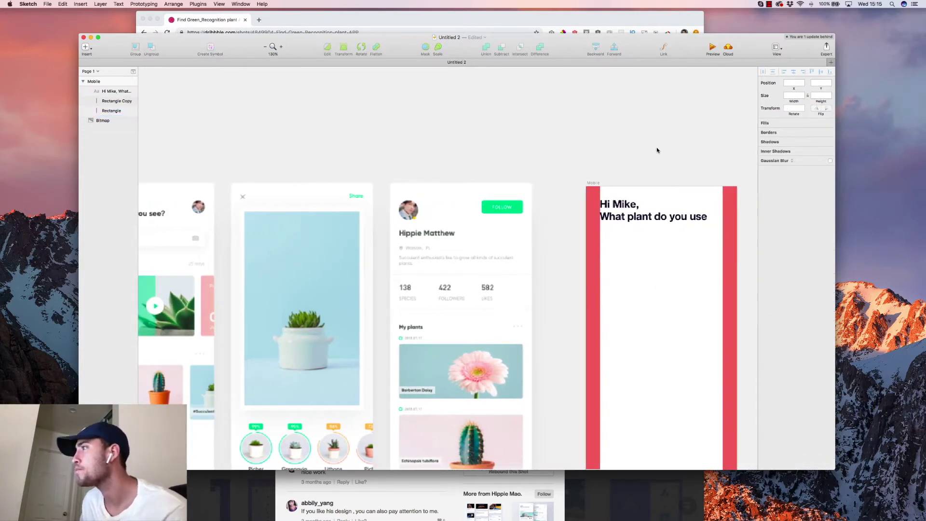
# Slightly increase the line spacing of the two-line heading
pyautogui.hscroll(-5, 675, 159)
pyautogui.hscroll(-2, 678, 162)
pyautogui.click(690, 212)
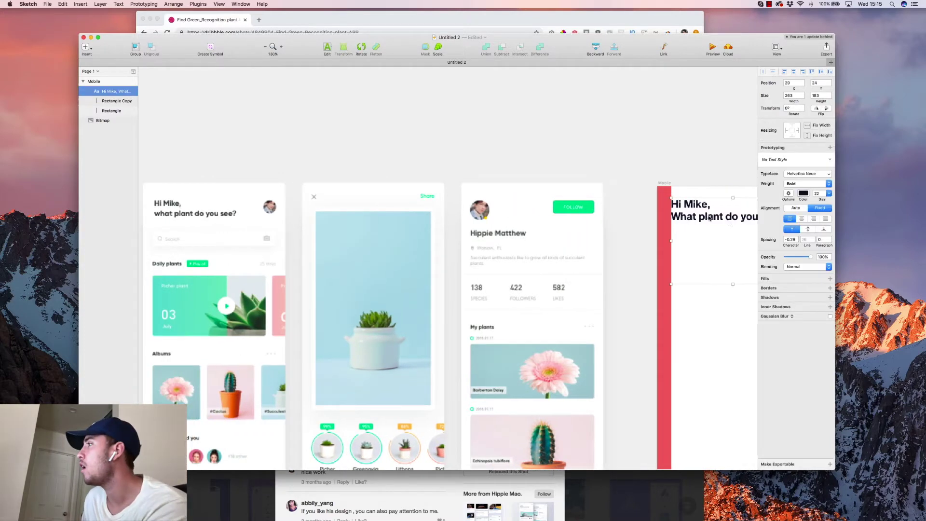
pyautogui.click(805, 240)
pyautogui.press('Up')
pyautogui.press('Up')
pyautogui.press('Up')
pyautogui.press('Up')
pyautogui.press('Down')
pyautogui.click(675, 172)
# Draw a 30 by 30 avatar circle at X 260, Y 24 against the right margin bar and turn off its border
pyautogui.hscroll(-5, 666, 168)
pyautogui.hscroll(-4, 665, 167)
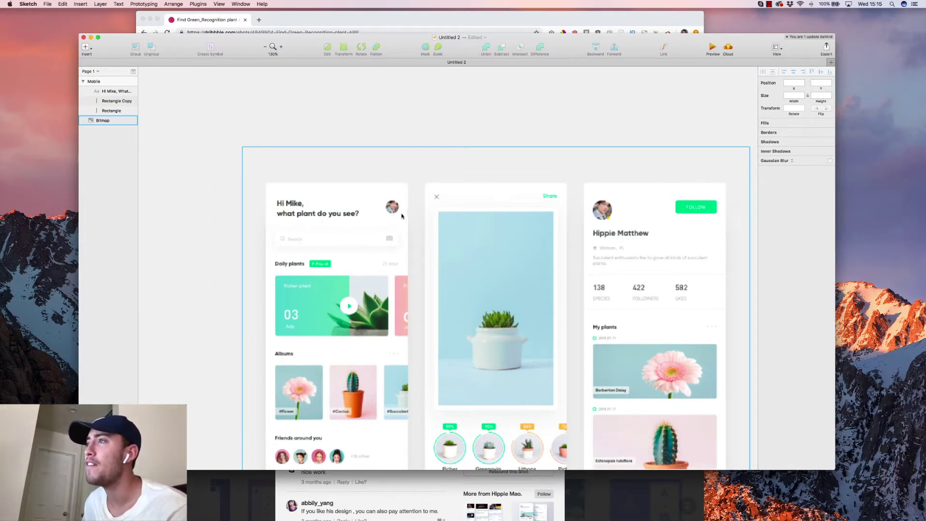
pyautogui.hscroll(15, 402, 216)
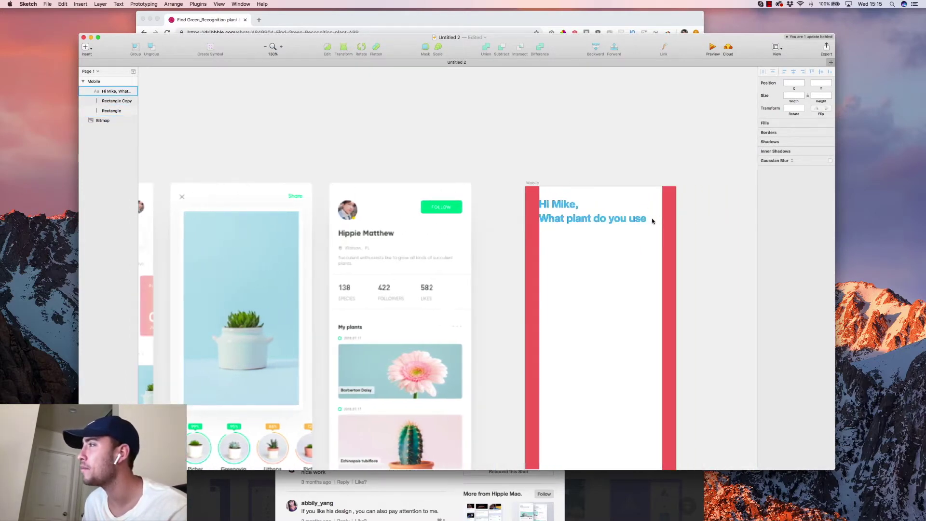
pyautogui.press('o')
pyautogui.moveTo(646, 198); pyautogui.dragTo(659, 209)
pyautogui.moveTo(659, 209); pyautogui.dragTo(660, 211)
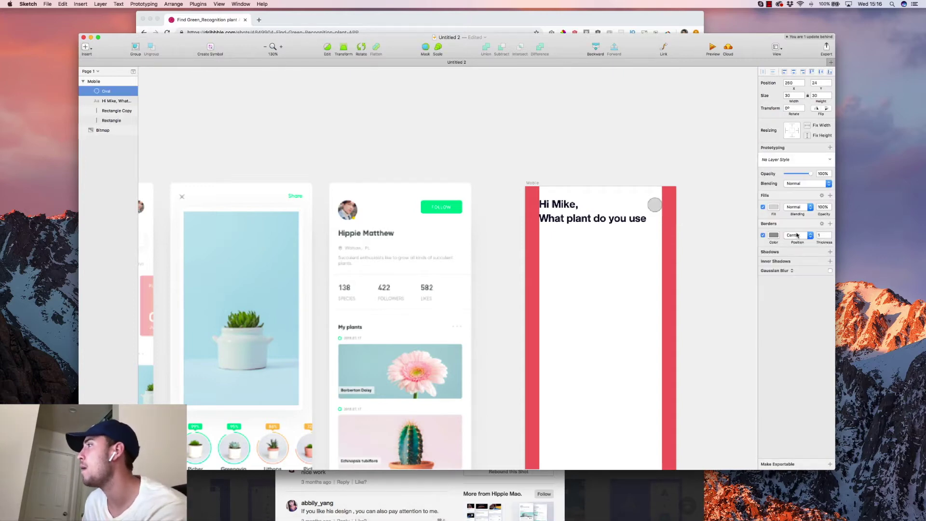
pyautogui.click(763, 235)
# Shorten the heading's text box so its lower edge sits just below the second line
pyautogui.click(628, 215)
pyautogui.hscroll(-6, 577, 153)
pyautogui.click(577, 153)
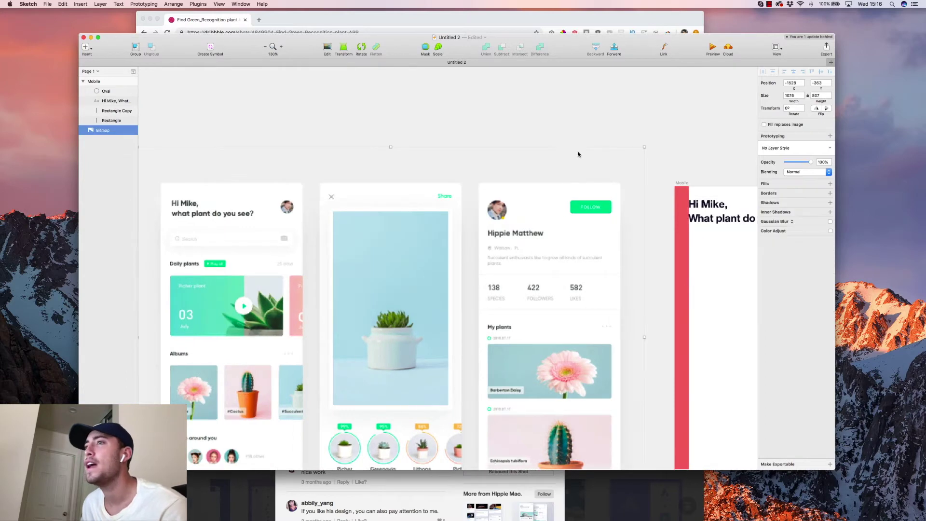
pyautogui.hscroll(1, 576, 153)
pyautogui.click(694, 215)
pyautogui.moveTo(738, 282); pyautogui.dragTo(738, 233)
pyautogui.click(618, 141)
# Draw a rounded rectangle 34 tall with radius 4 at X 30, Y 107 below the heading and set its width to 260
pyautogui.hscroll(3, 305, 242)
pyautogui.hscroll(5, 305, 243)
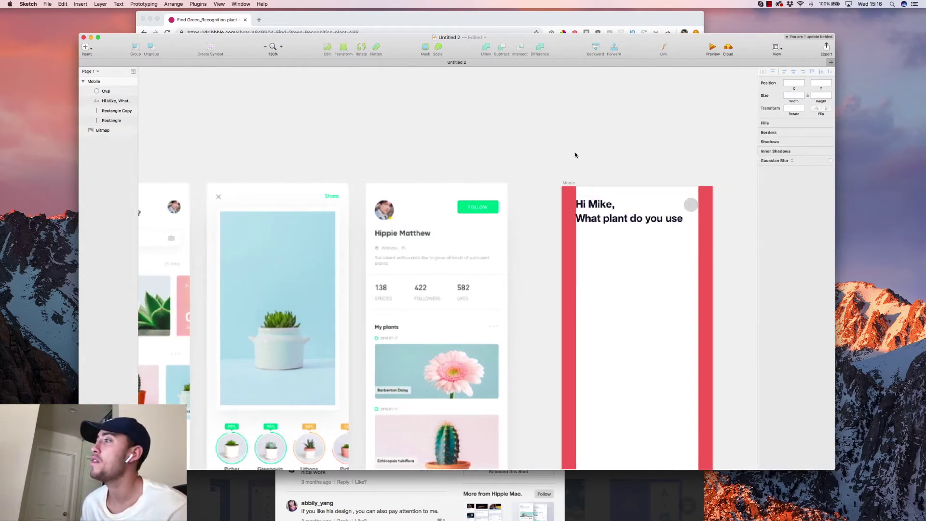
pyautogui.press('o')
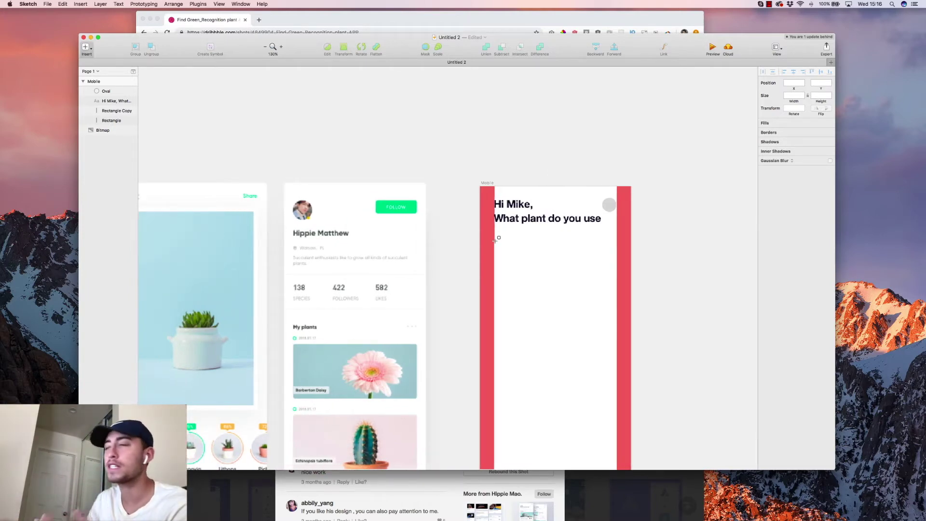
pyautogui.moveTo(494, 240); pyautogui.dragTo(586, 242)
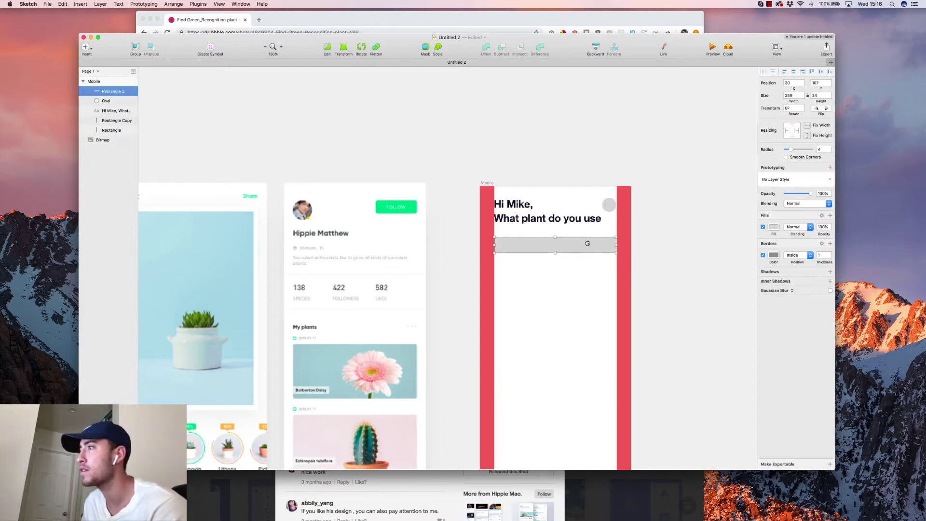
pyautogui.click(793, 95)
pyautogui.press('Up')
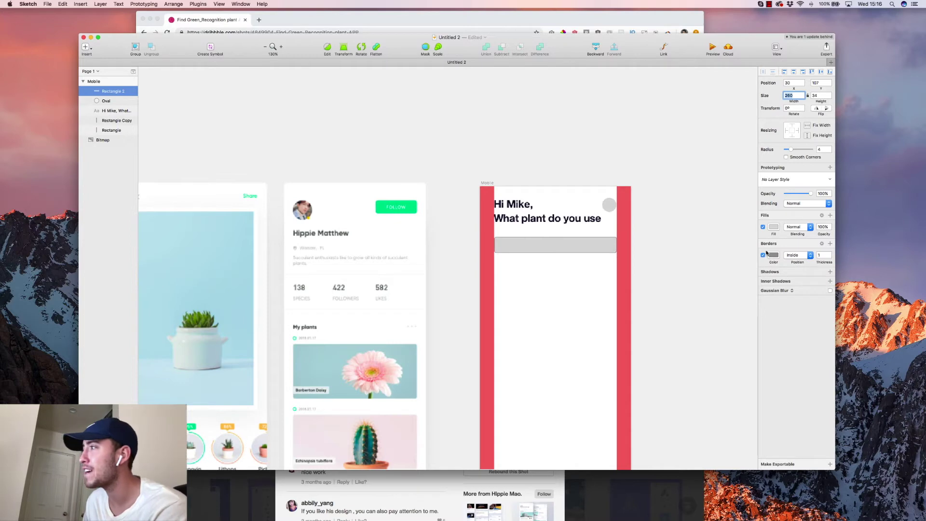
# Turn off the rounded rectangle's border and change its fill to white
pyautogui.click(763, 255)
pyautogui.click(772, 227)
pyautogui.moveTo(766, 267); pyautogui.dragTo(732, 236)
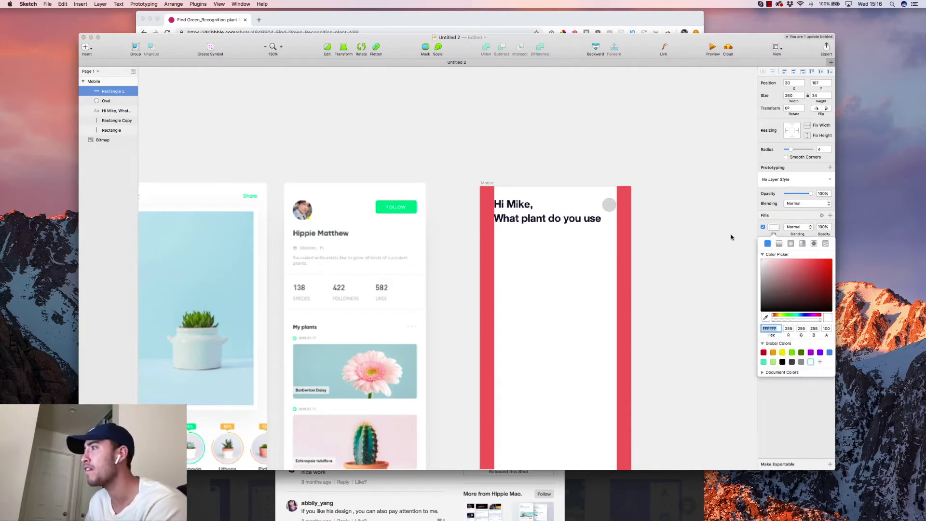
pyautogui.click(731, 236)
pyautogui.click(573, 251)
# Add a shadow to the white search bar with a Y offset of 10 and a blur of 20
pyautogui.hscroll(-10, 569, 250)
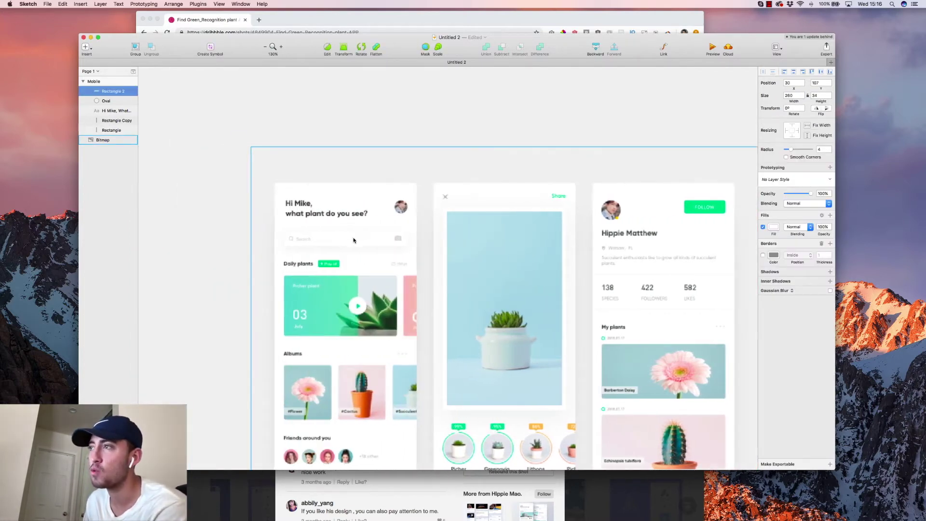
pyautogui.hscroll(15, 353, 239)
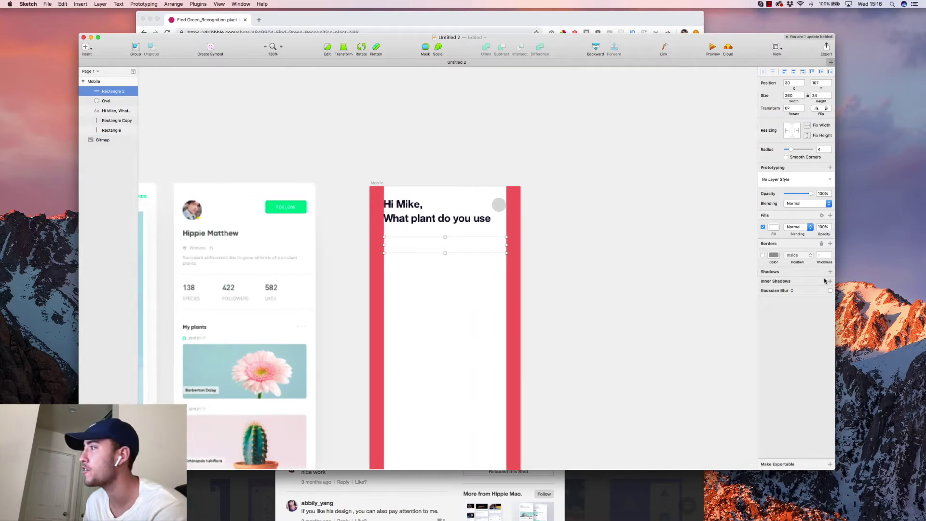
pyautogui.click(830, 273)
pyautogui.moveTo(799, 289); pyautogui.dragTo(815, 297)
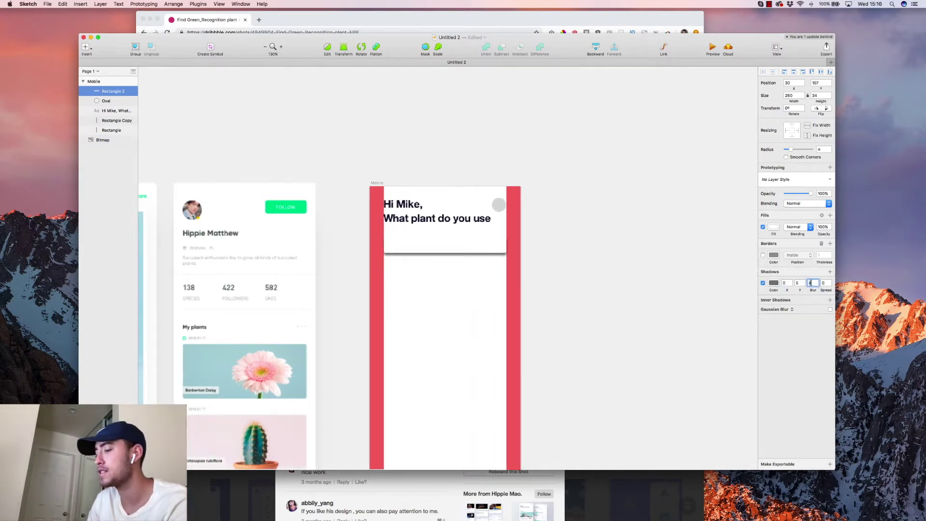
pyautogui.write('20')
pyautogui.press('Return')
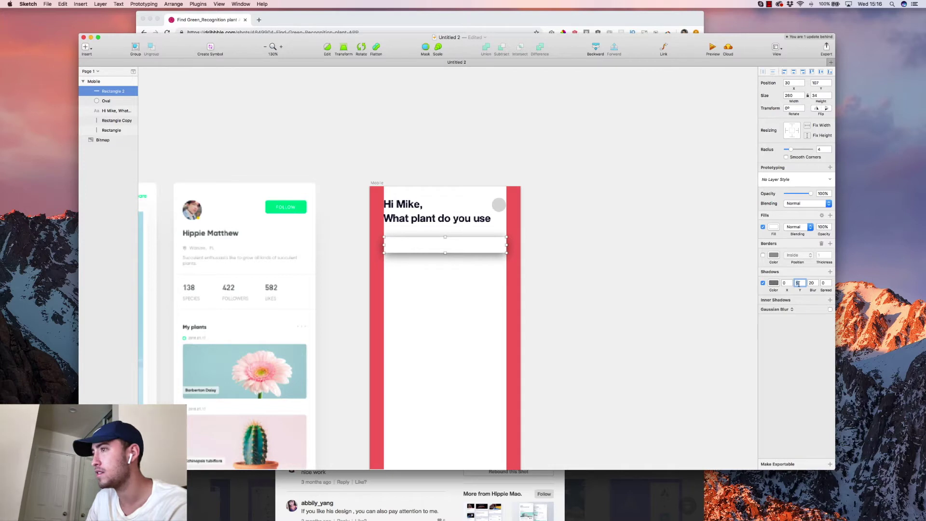
pyautogui.write('10')
pyautogui.press('Return')
# Set the opacity of the search bar's black shadow colour to 10
pyautogui.click(773, 285)
pyautogui.click(825, 385)
pyautogui.write('10')
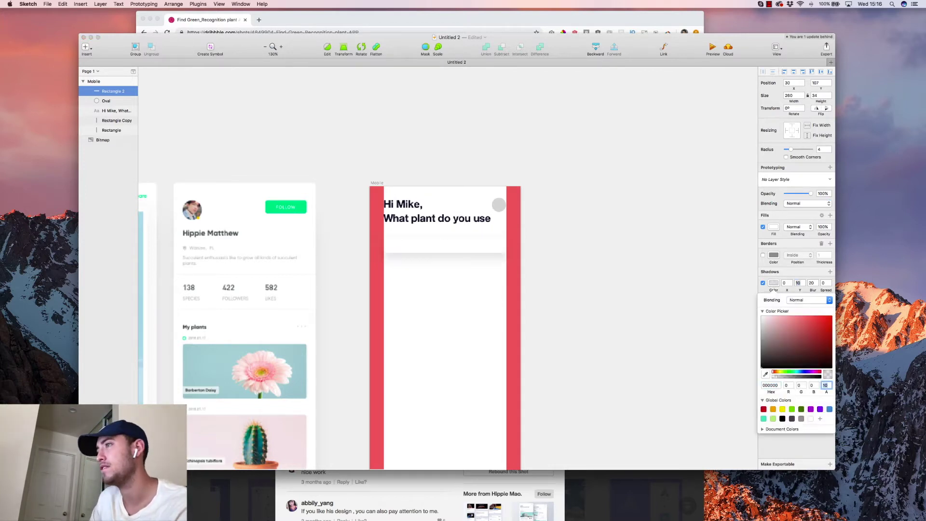
pyautogui.press('Return')
pyautogui.hscroll(-5, 556, 310)
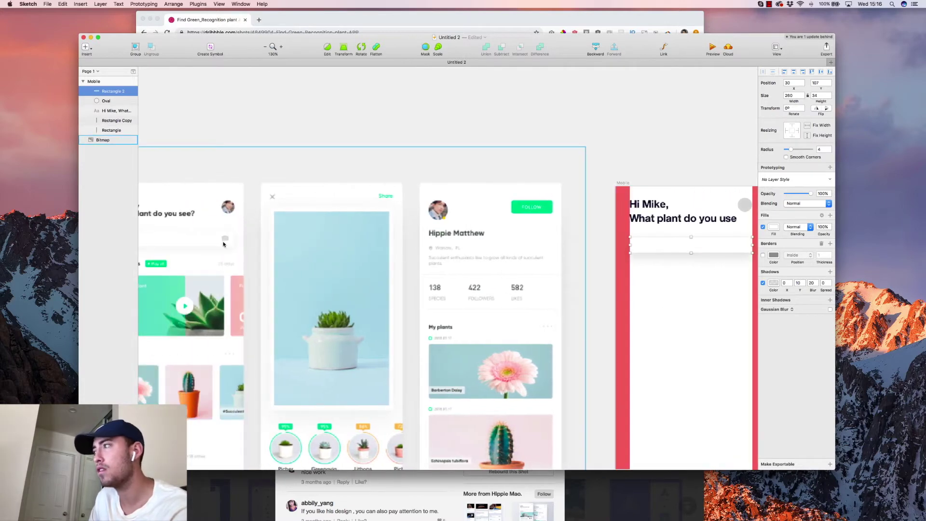
pyautogui.hscroll(3, 226, 242)
pyautogui.hscroll(-4, 227, 242)
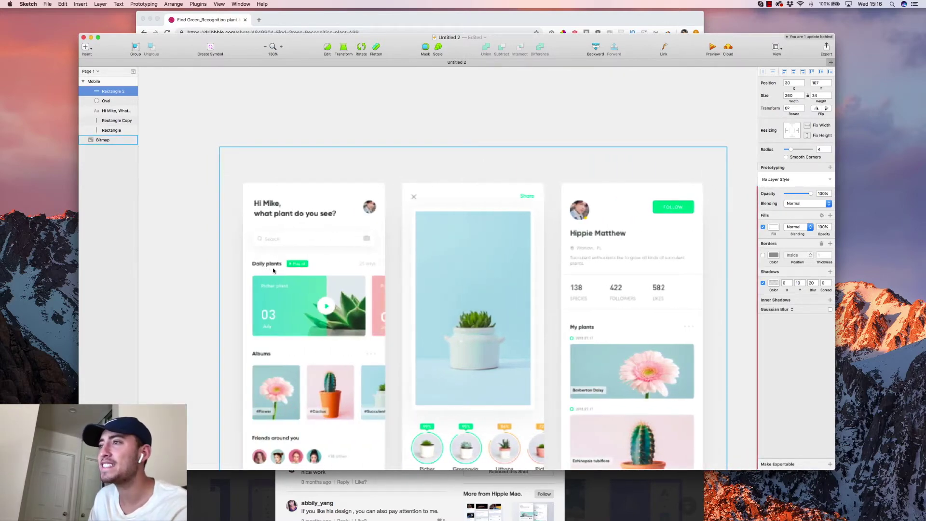
# Duplicate the two-line greeting heading and place the copy below the search bar at X 29, Y 169
pyautogui.scroll(-1, 298, 272)
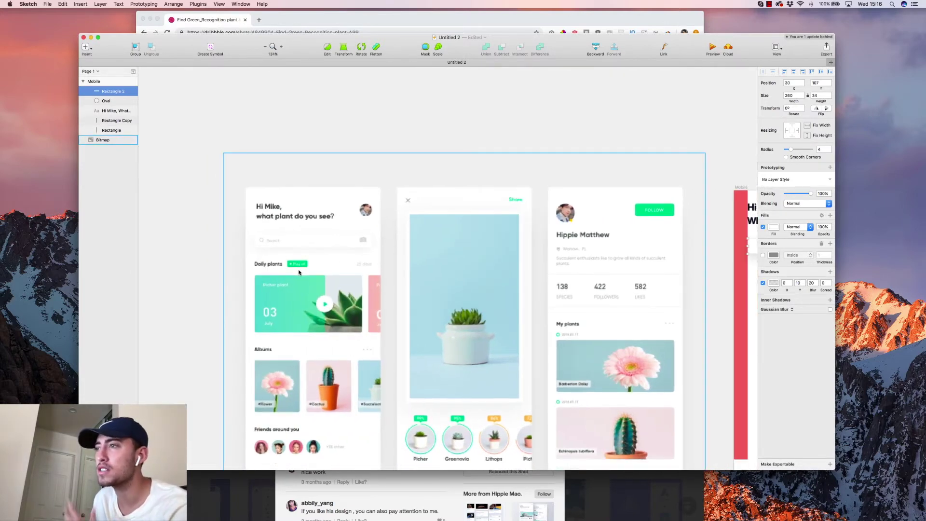
pyautogui.hscroll(5, 304, 270)
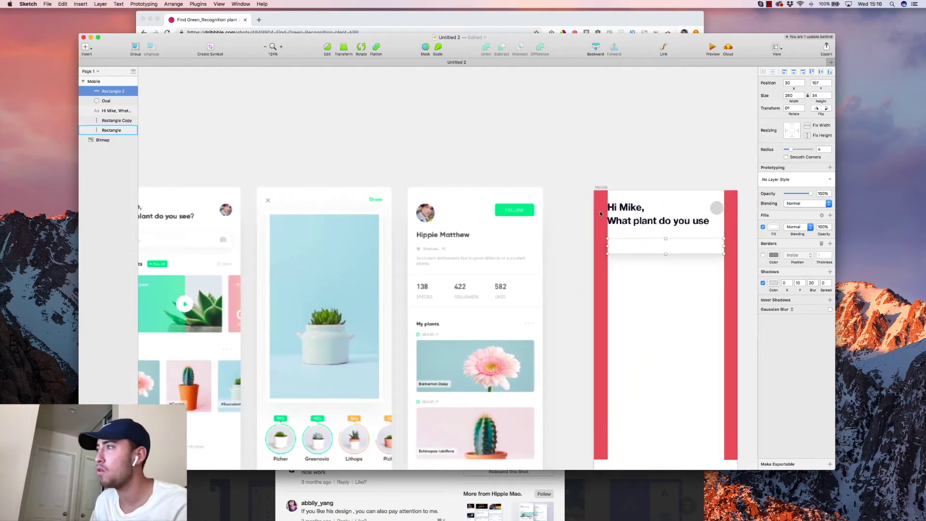
pyautogui.click(627, 210)
pyautogui.keyDown('alt'); pyautogui.moveTo(629, 210); pyautogui.dragTo(627, 275); pyautogui.keyUp('alt')
pyautogui.hscroll(-2, 625, 272)
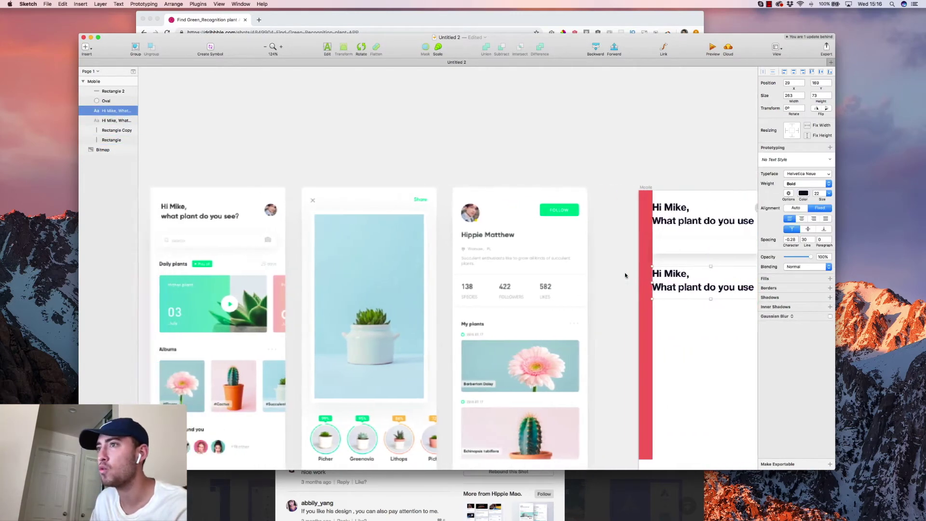
# Replace the duplicated heading's text with "Daily plants"
pyautogui.scroll(-3, 627, 274)
pyautogui.scroll(2, 710, 269)
pyautogui.doubleClick(638, 281)
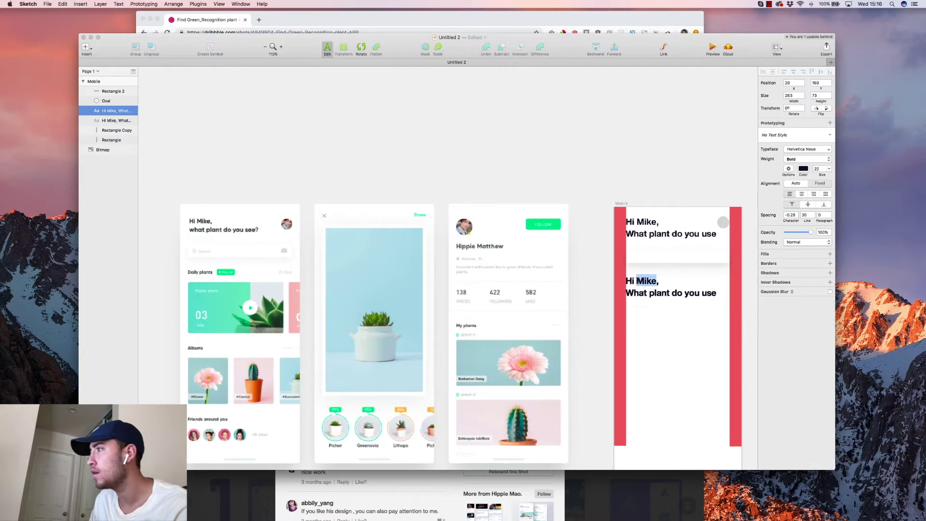
pyautogui.press('super+a')
pyautogui.write('Dai')
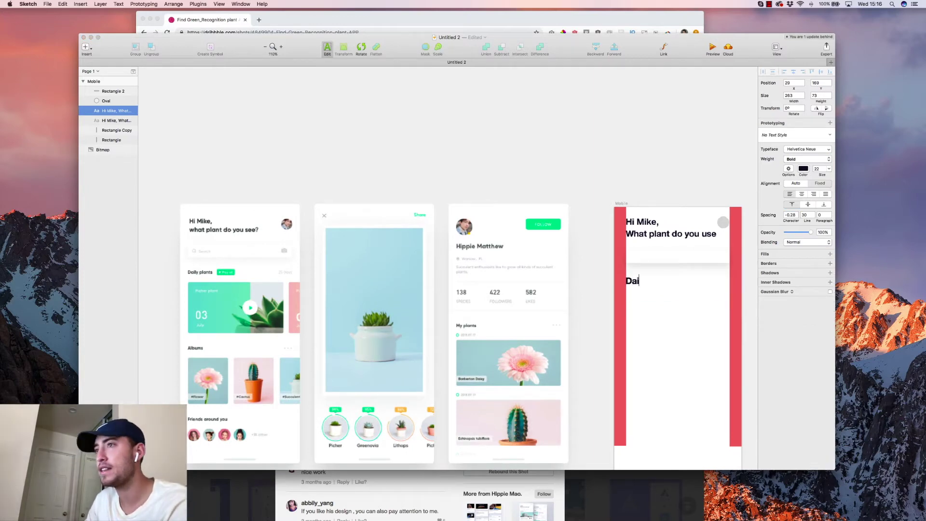
pyautogui.write('ly pla')
pyautogui.press('Escape')
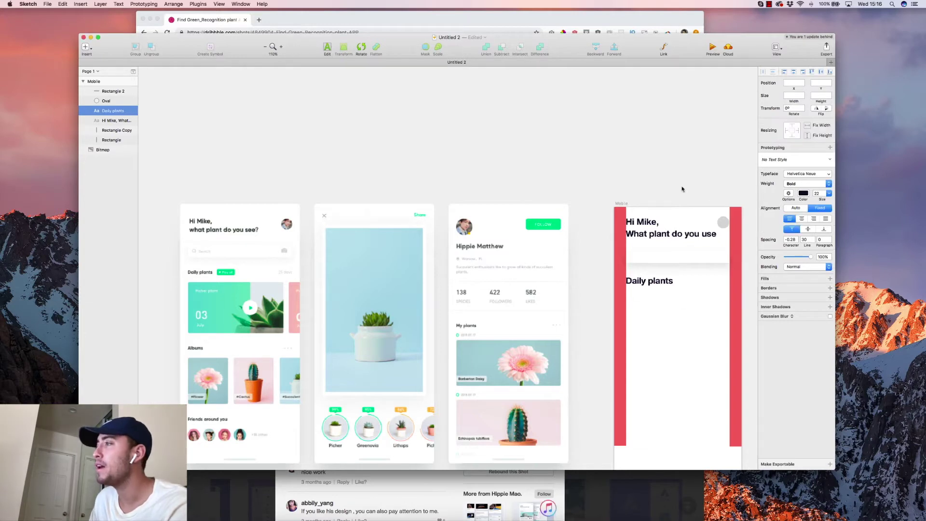
# Switch the "Daily plants" heading to auto width and set its font size to 18
pyautogui.scroll(5, 695, 296)
pyautogui.scroll(-5, 553, 232)
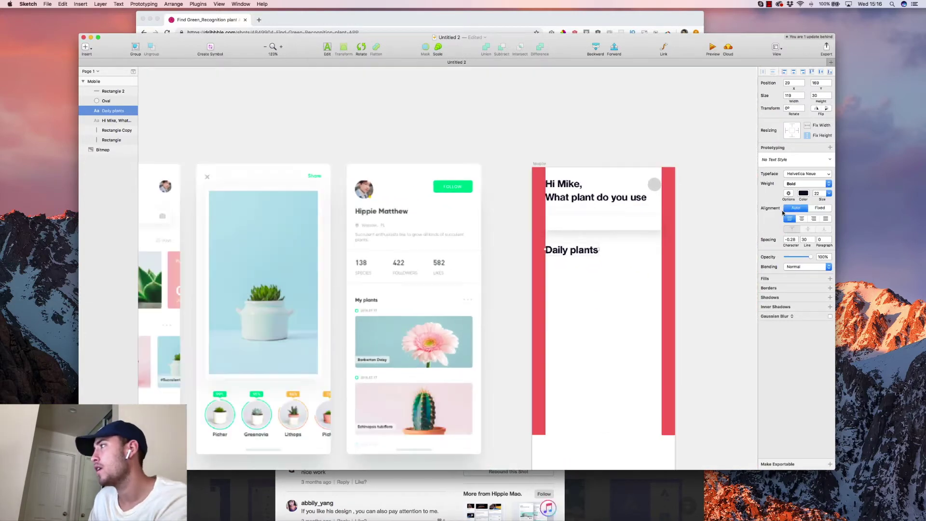
pyautogui.click(817, 193)
pyautogui.write('18')
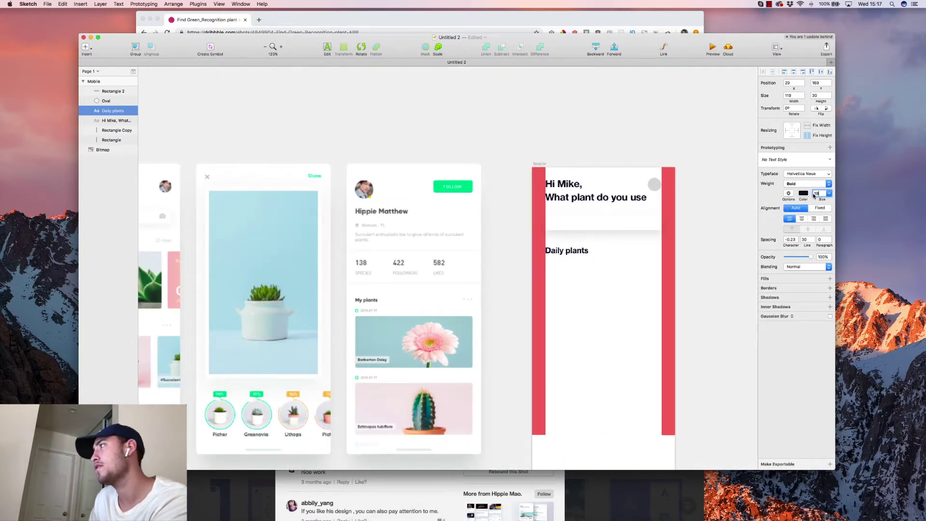
# Draw a small rounded rectangle 60 wide and 18 tall beside the "Daily plants" heading, at X 124, Y 179
pyautogui.scroll(5, 588, 255)
pyautogui.click(593, 249)
pyautogui.moveTo(585, 244); pyautogui.dragTo(594, 253)
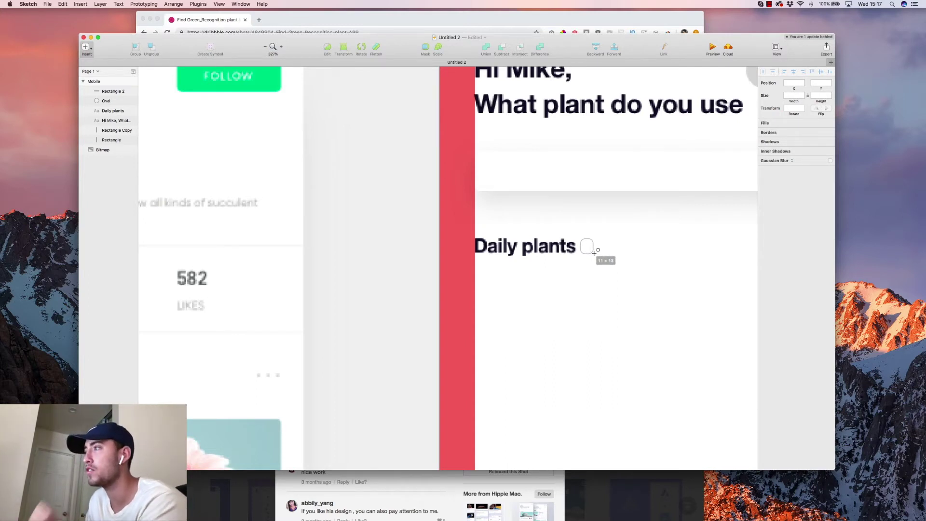
pyautogui.moveTo(594, 253); pyautogui.dragTo(652, 254)
pyautogui.press('Right')
pyautogui.press('Up')
pyautogui.click(820, 96)
pyautogui.press('Up')
pyautogui.press('Up')
pyautogui.press('Up')
pyautogui.click(266, 47)
pyautogui.hscroll(-6, 447, 267)
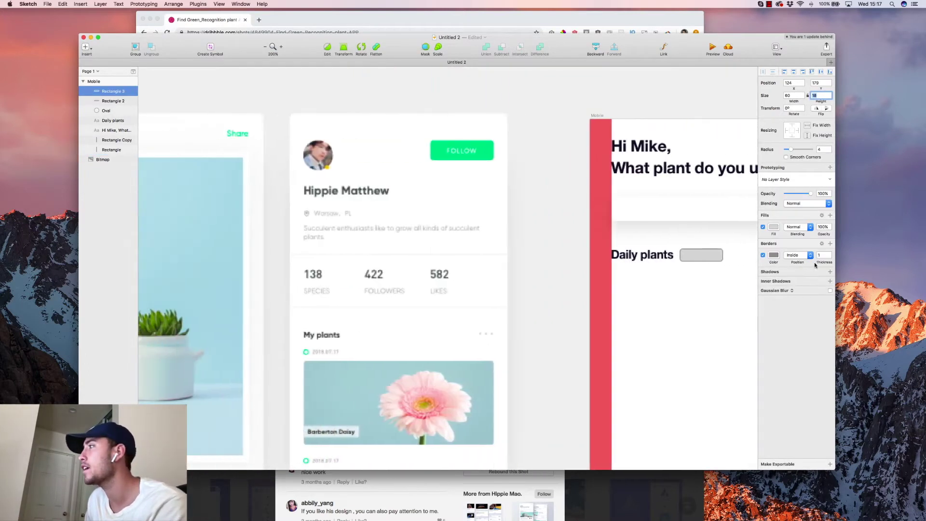
# Turn off the small rectangle's border and fill it with the green sampled from the reference's FOLLOW button
pyautogui.click(763, 255)
pyautogui.click(773, 226)
pyautogui.click(766, 318)
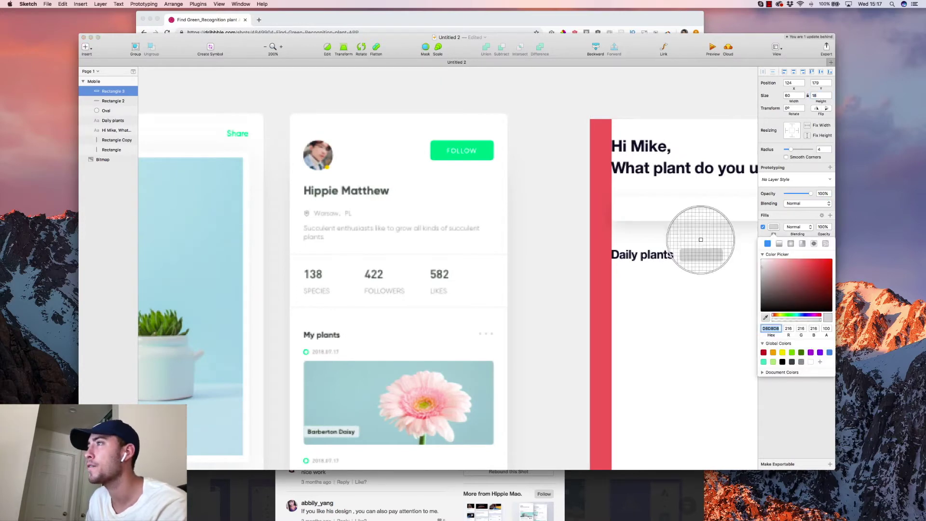
pyautogui.click(460, 144)
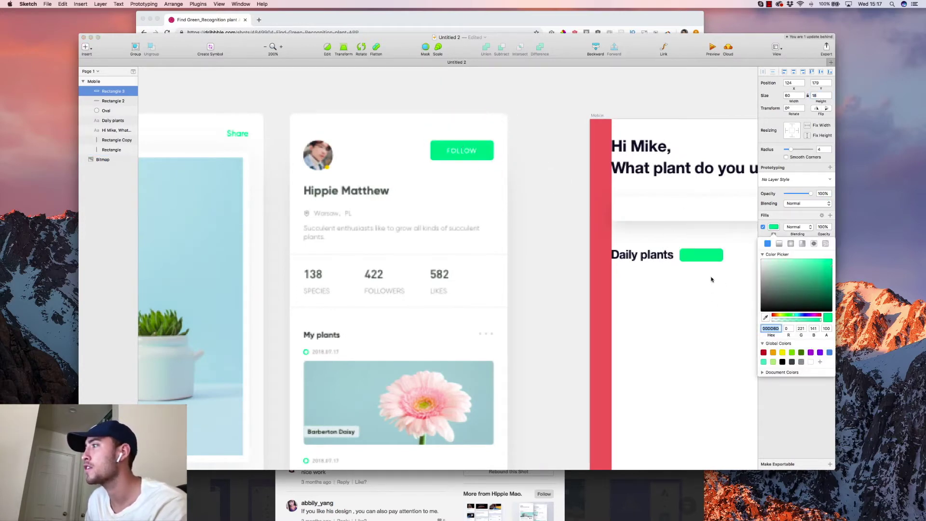
pyautogui.hscroll(-12, 711, 279)
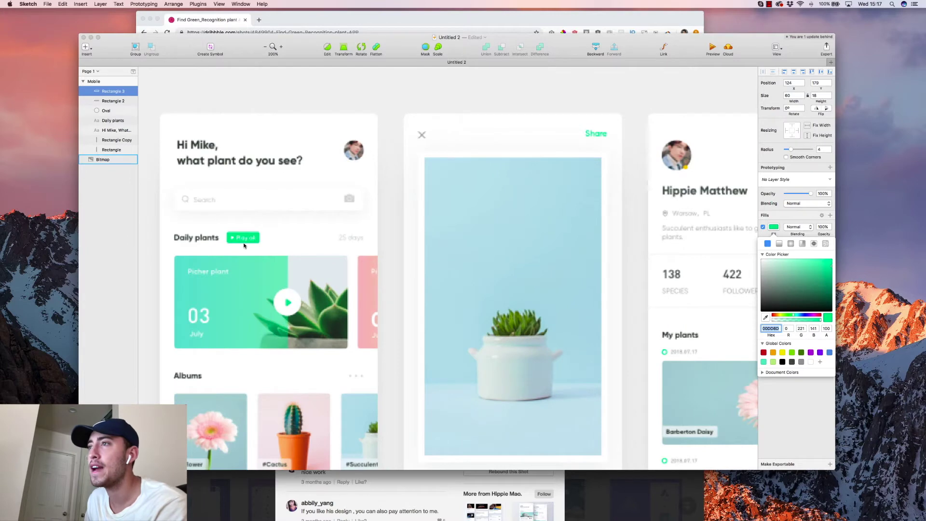
pyautogui.hscroll(12, 346, 217)
pyautogui.press('Escape')
# Add a text label reading "Play all" over the green button
pyautogui.scroll(5, 611, 284)
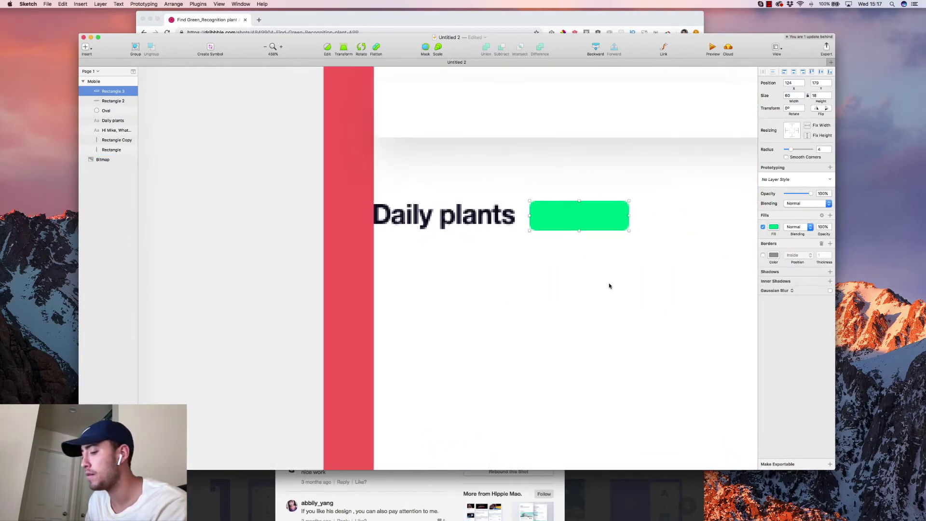
pyautogui.click(609, 285)
pyautogui.scroll(-5, 577, 214)
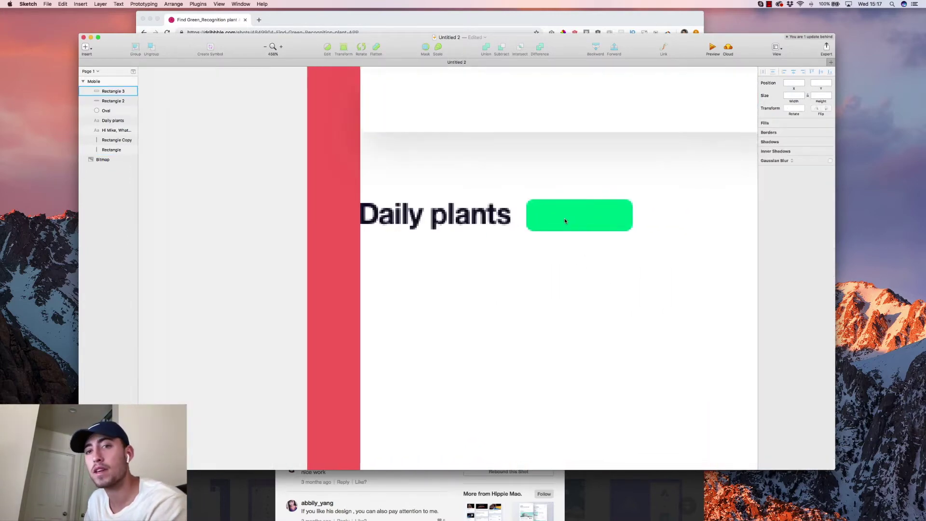
pyautogui.scroll(-6, 565, 220)
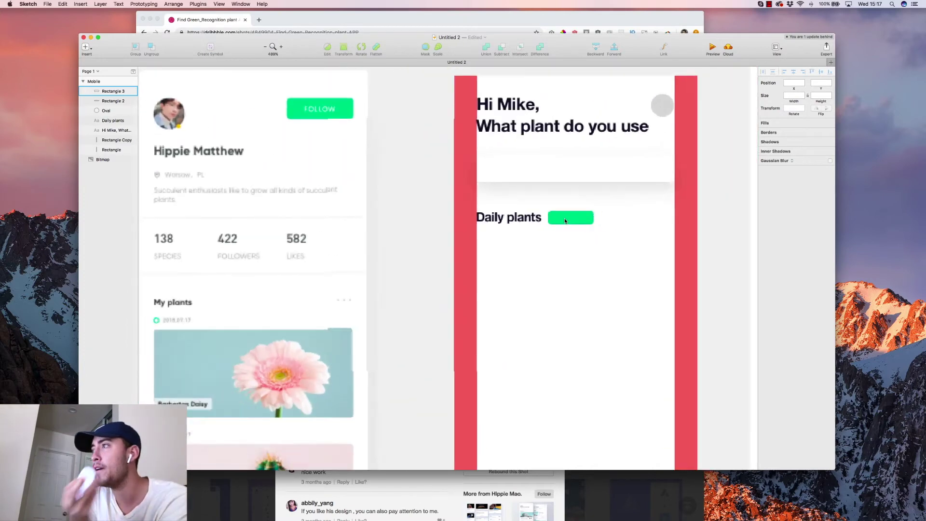
pyautogui.scroll(4, 565, 220)
pyautogui.scroll(5, 565, 220)
pyautogui.press('t')
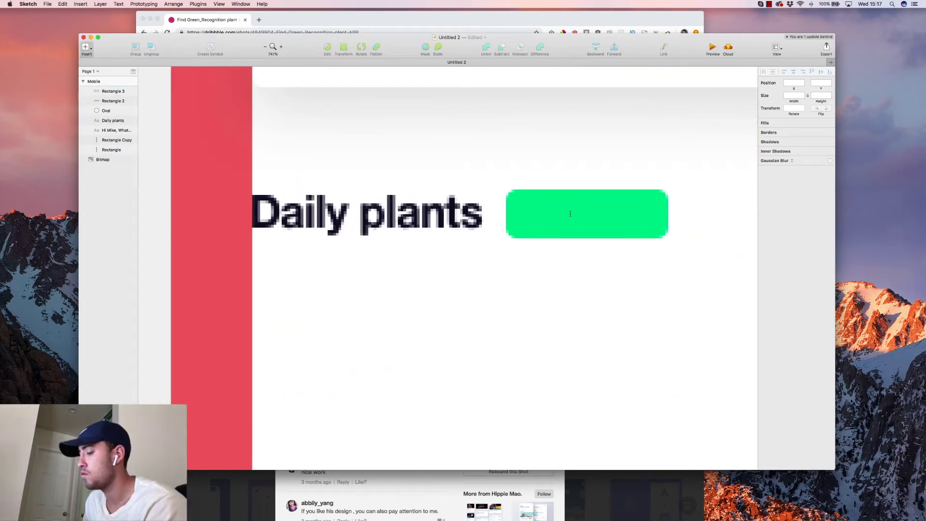
pyautogui.click(569, 192)
pyautogui.write('Plat All')
pyautogui.press('BackSpace')
pyautogui.press('BackSpace')
pyautogui.press('BackSpace')
pyautogui.press('BackSpace')
pyautogui.press('BackSpace')
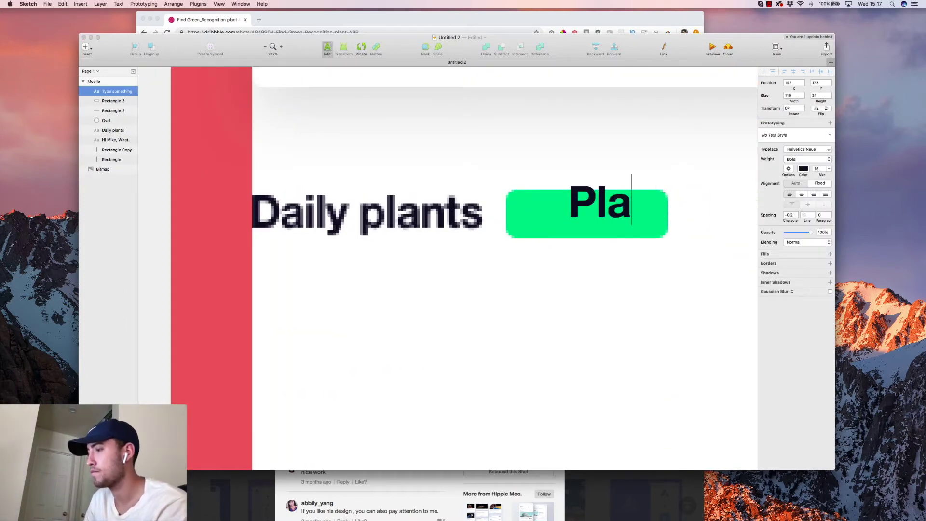
pyautogui.write('y all')
pyautogui.press('Escape')
# Shift the "Play all" label so it fits over the green button and set its font size to 12
pyautogui.moveTo(607, 203); pyautogui.dragTo(579, 202)
pyautogui.click(817, 194)
pyautogui.press('Down')
pyautogui.press('Down')
pyautogui.press('Down')
pyautogui.press('Down')
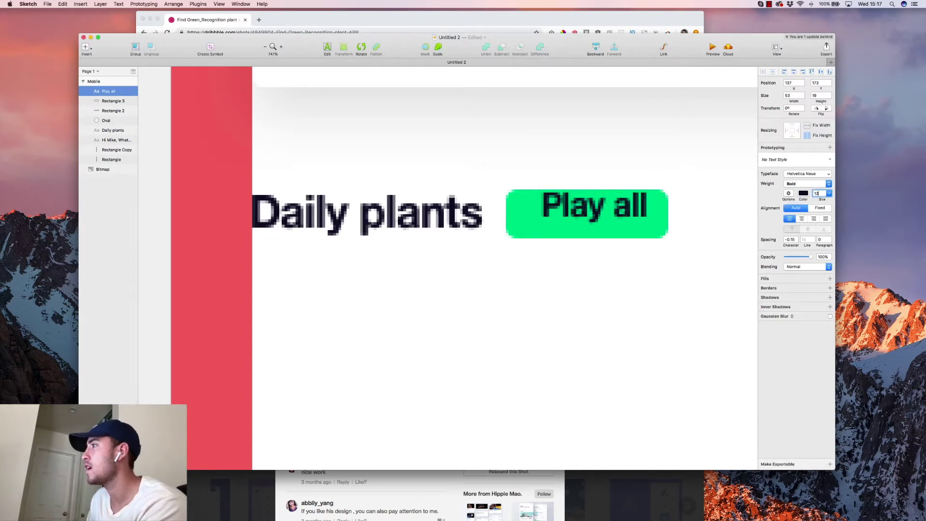
# Change the "Play all" label's text colour to white
pyautogui.click(803, 193)
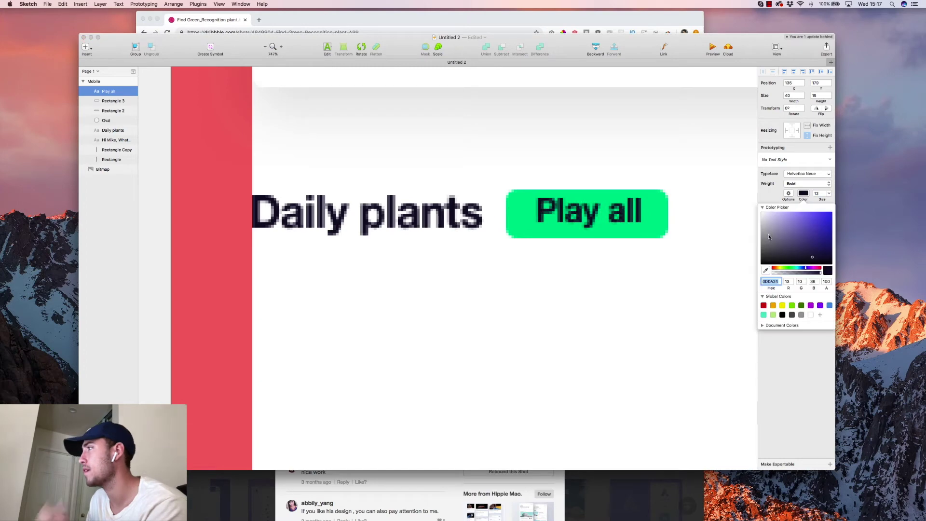
pyautogui.moveTo(769, 237); pyautogui.dragTo(579, 157)
pyautogui.press('Escape')
pyautogui.click(265, 47)
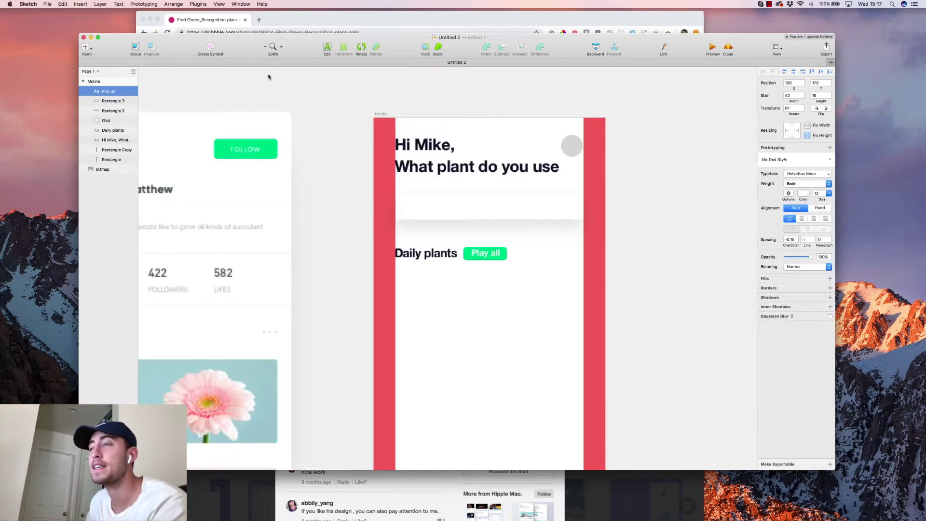
pyautogui.press('super+minus')
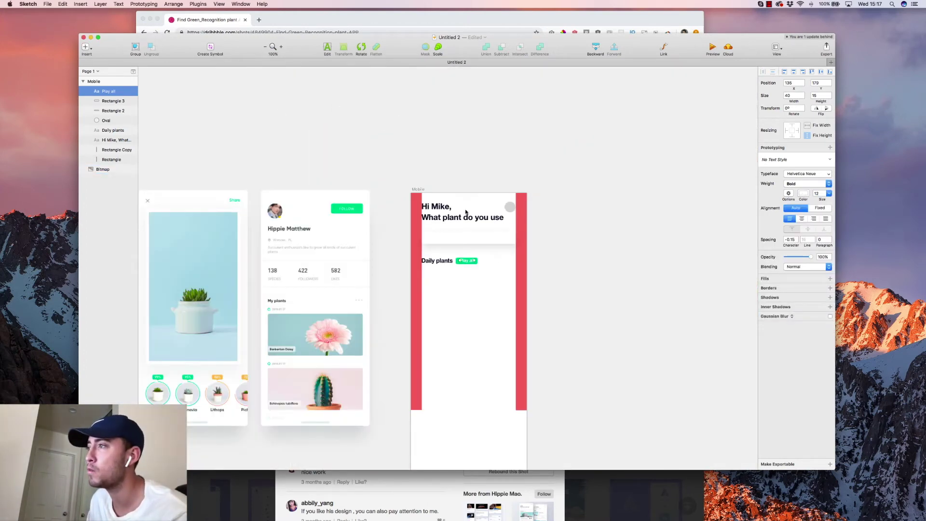
# Align the "Play all" label and the green button on their horizontal and vertical centres
pyautogui.scroll(4, 467, 267)
pyautogui.keyDown('shift'); pyautogui.click(483, 255); pyautogui.keyUp('shift')
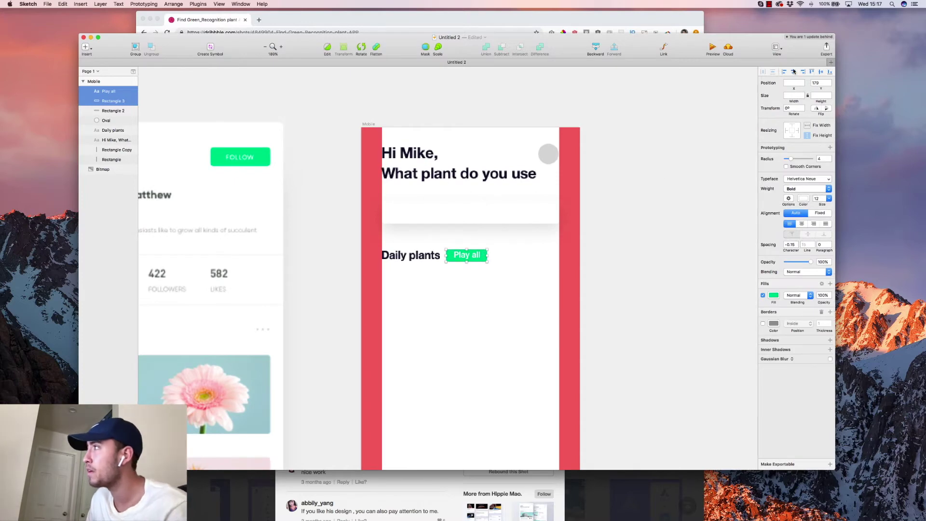
pyautogui.click(820, 73)
pyautogui.press('Escape')
# Set the "Play all" label's font size to 11 and compare it with the reference screens
pyautogui.scroll(-4, 411, 202)
pyautogui.hscroll(-5, 409, 201)
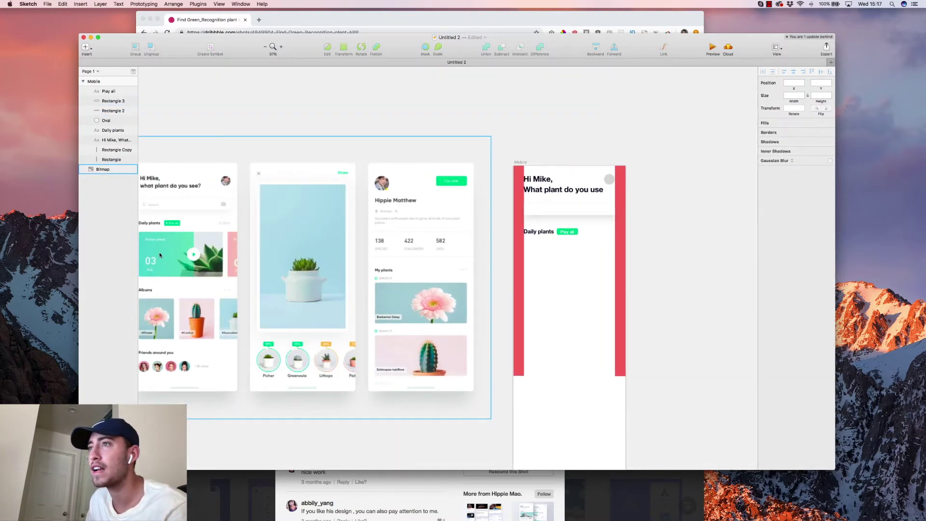
pyautogui.click(565, 234)
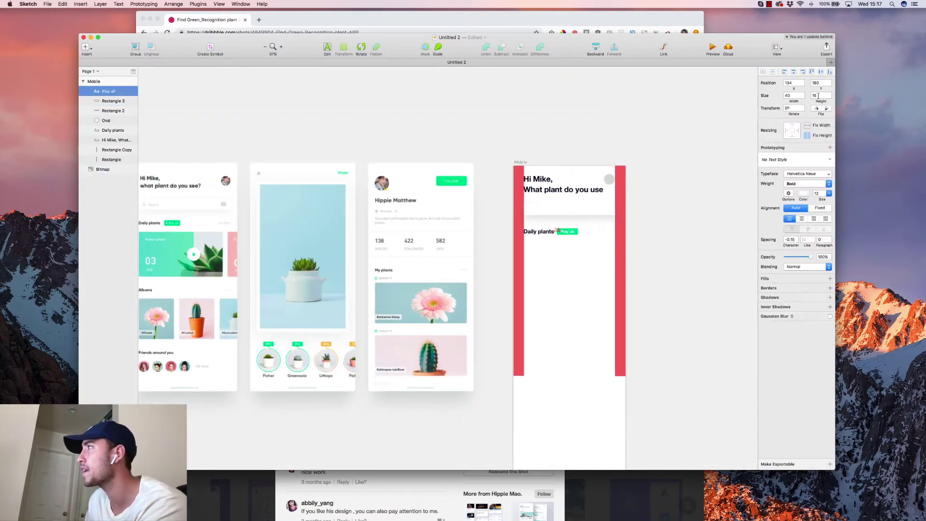
pyautogui.hscroll(-4, 242, 254)
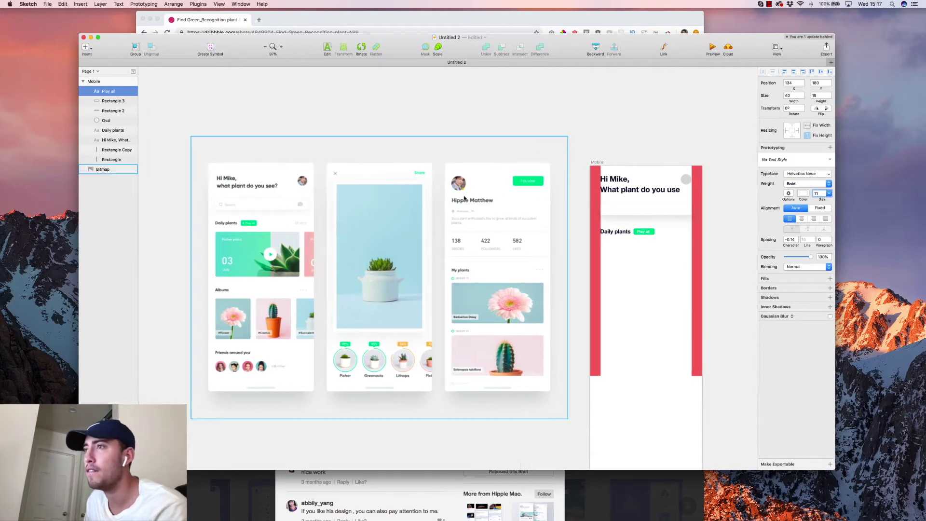
pyautogui.hscroll(3, 553, 278)
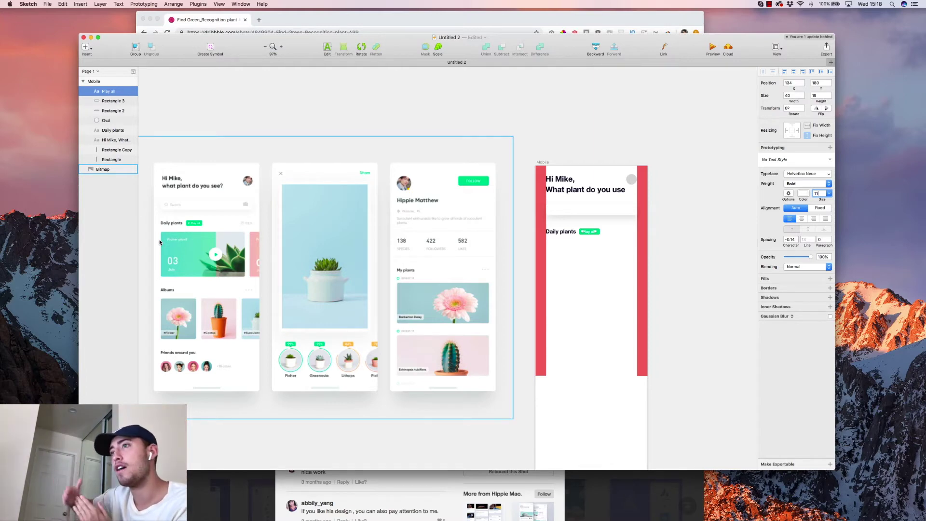
# Draw a rounded card 209 × 114 with radius 4 below "Daily plants" at X 30, Y 219, without a border
pyautogui.click(516, 244)
pyautogui.scroll(3, 609, 248)
pyautogui.click(609, 248)
pyautogui.scroll(5, 610, 248)
pyautogui.moveTo(465, 235); pyautogui.dragTo(633, 327)
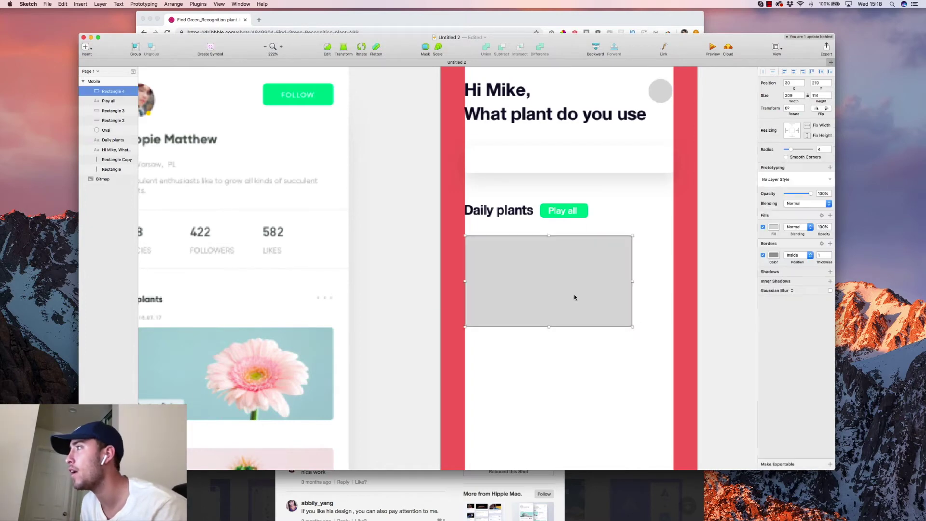
pyautogui.click(763, 256)
pyautogui.click(588, 379)
# Duplicate the grey card to the right of the original with a gap of about 20 between them
pyautogui.click(592, 299)
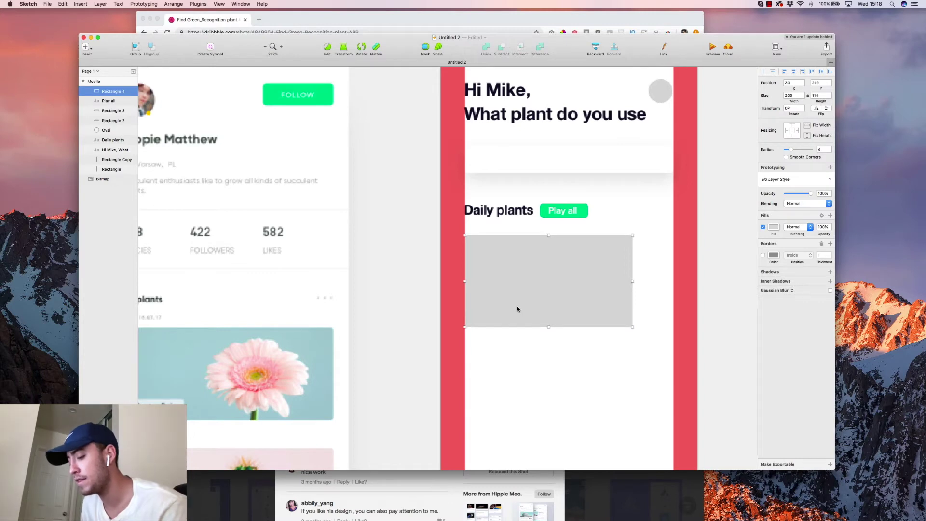
pyautogui.moveTo(480, 290); pyautogui.dragTo(647, 299)
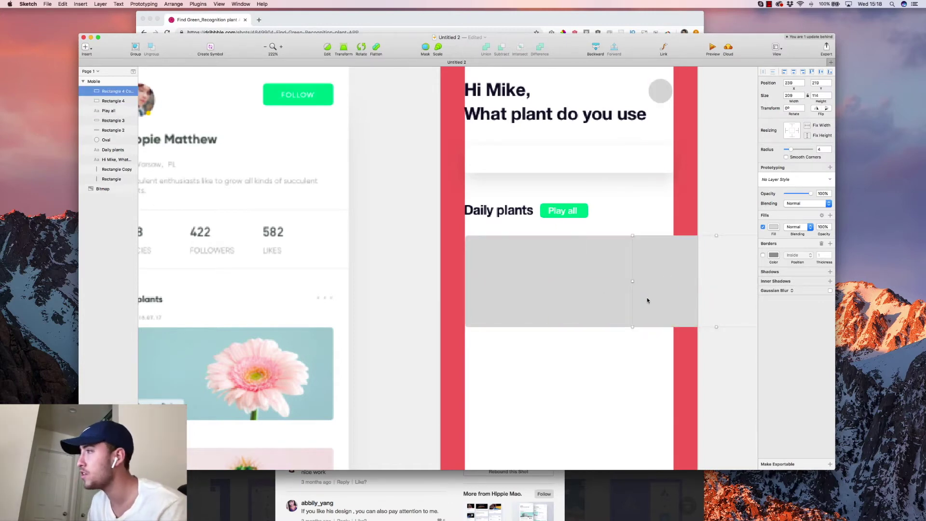
pyautogui.hotkey('shift', 'Right')
pyautogui.hotkey('shift', 'Right')
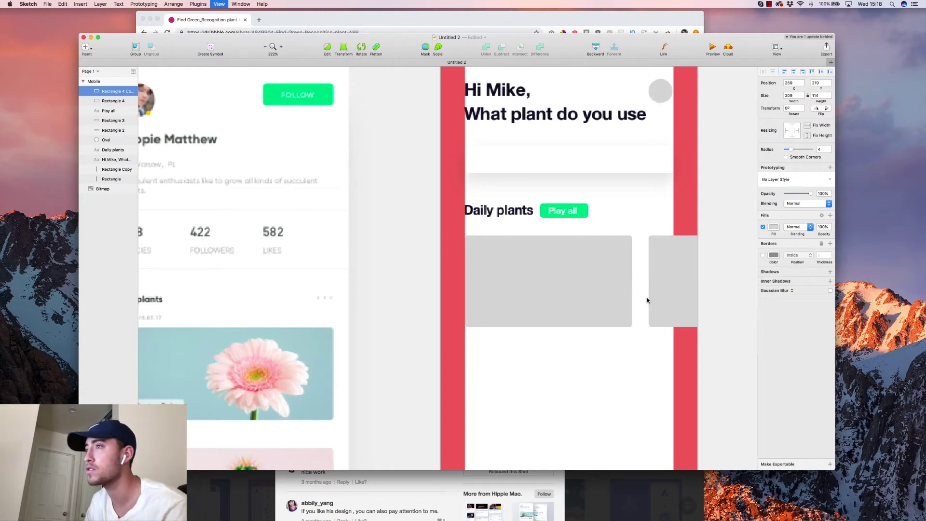
# Move the duplicated card closer to the first one, to X 254, matching the reference's card spacing
pyautogui.press('super+plus')
pyautogui.press('super+minus')
pyautogui.press('super+minus')
pyautogui.press('super+minus')
pyautogui.press('super+plus')
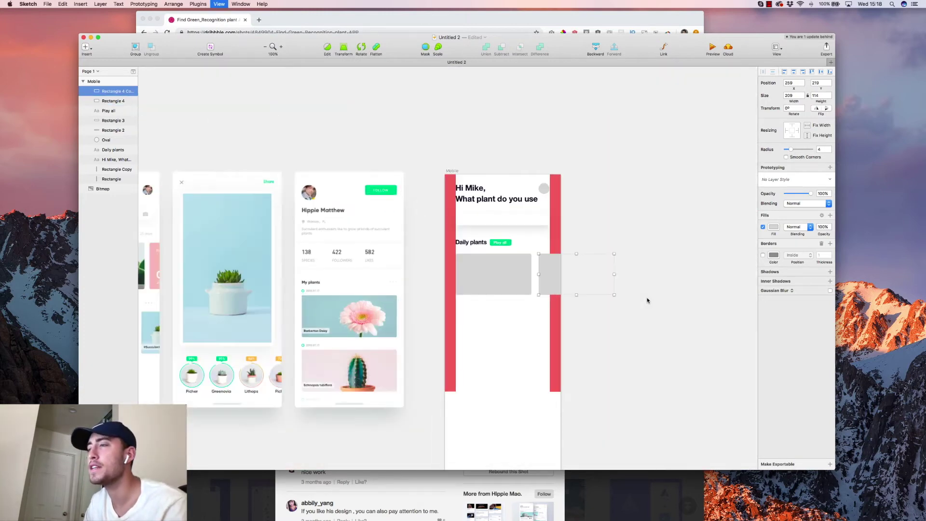
pyautogui.hscroll(-3, 187, 325)
pyautogui.hscroll(-2, 187, 326)
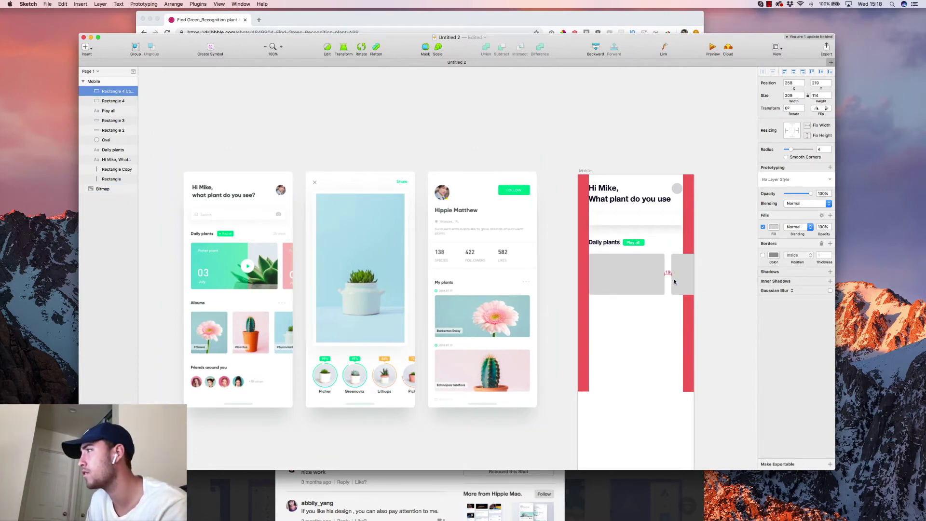
pyautogui.click(657, 324)
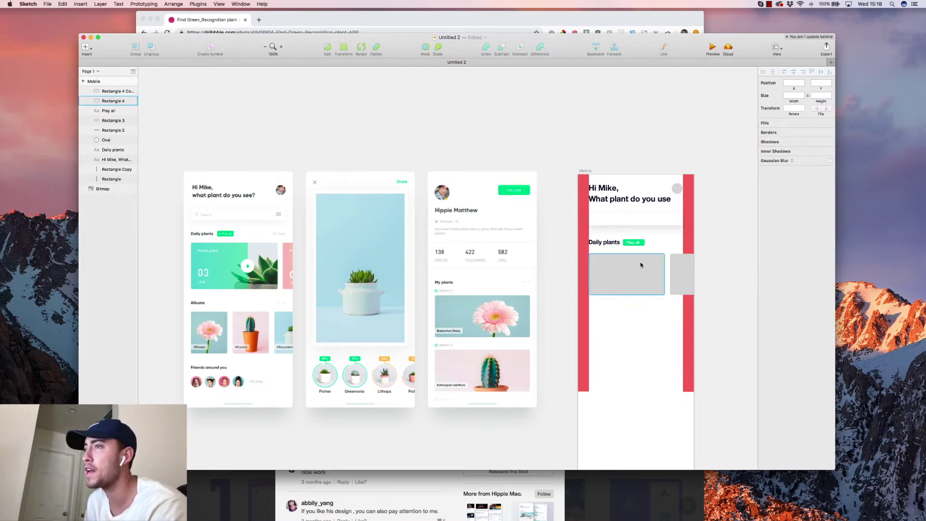
pyautogui.click(673, 279)
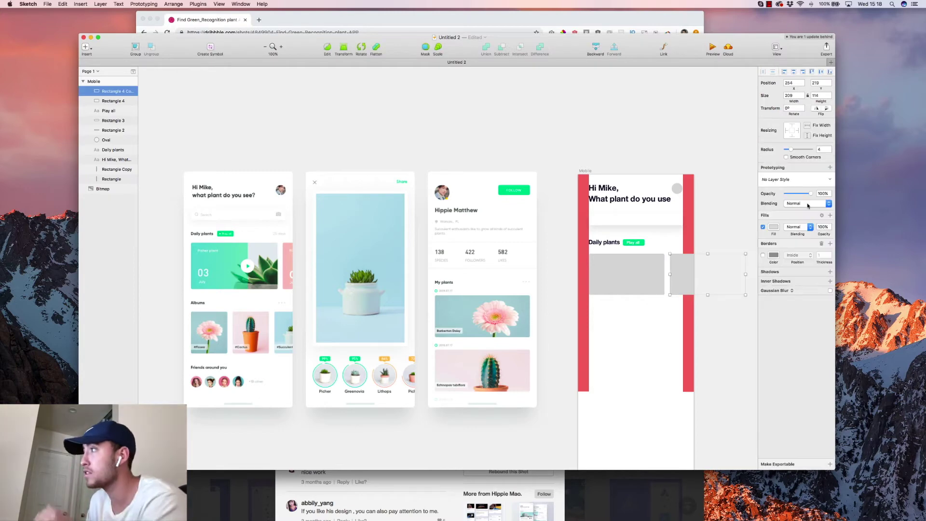
# Fill the second card with the light pink sampled from the background of the reference's cactus photo
pyautogui.click(773, 227)
pyautogui.click(765, 317)
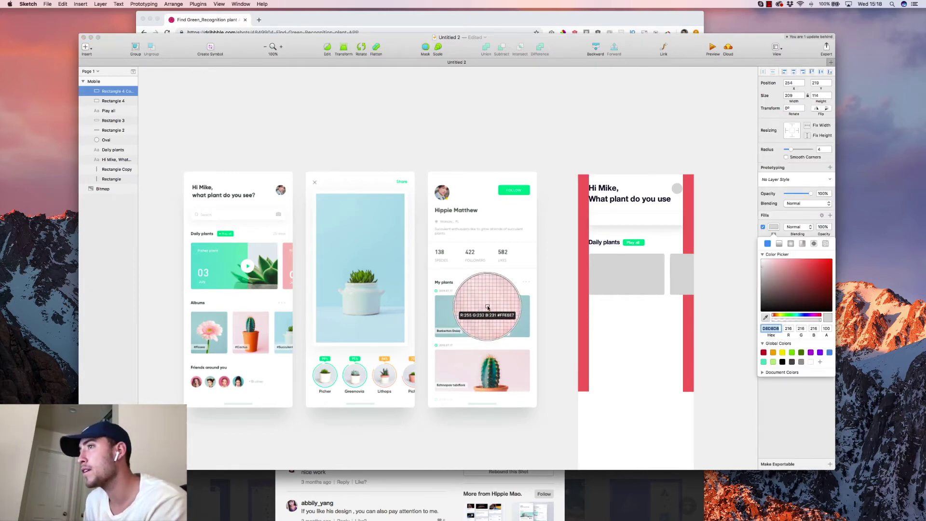
pyautogui.click(492, 355)
pyautogui.click(649, 302)
# Select the first grey card, switch to Chrome and open the Unsplash website in a new tab
pyautogui.click(627, 270)
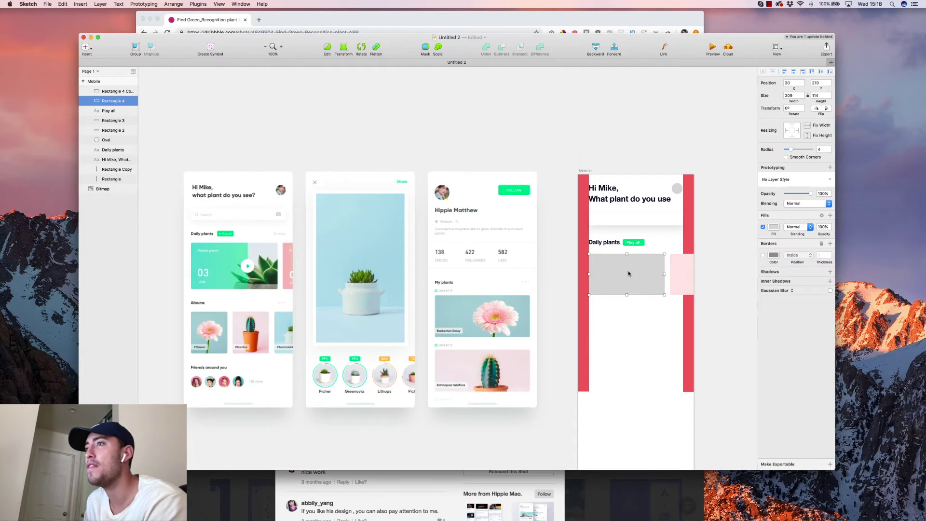
pyautogui.click(436, 25)
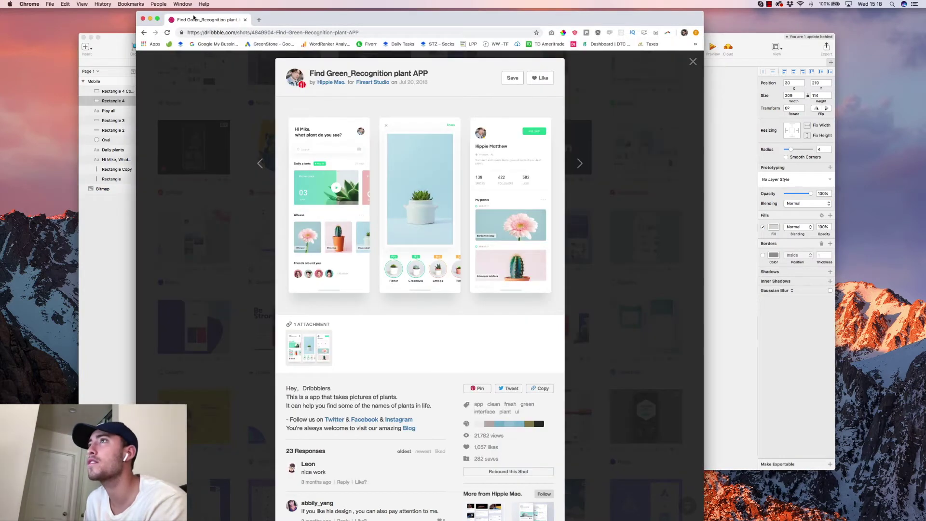
pyautogui.click(263, 20)
pyautogui.write('plat')
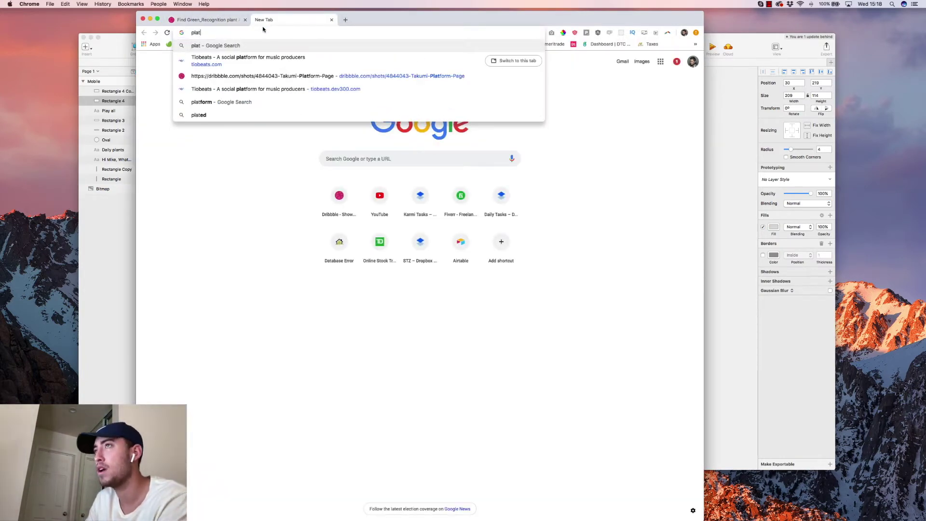
pyautogui.press('BackSpace')
pyautogui.press('BackSpace')
pyautogui.press('BackSpace')
pyautogui.press('BackSpace')
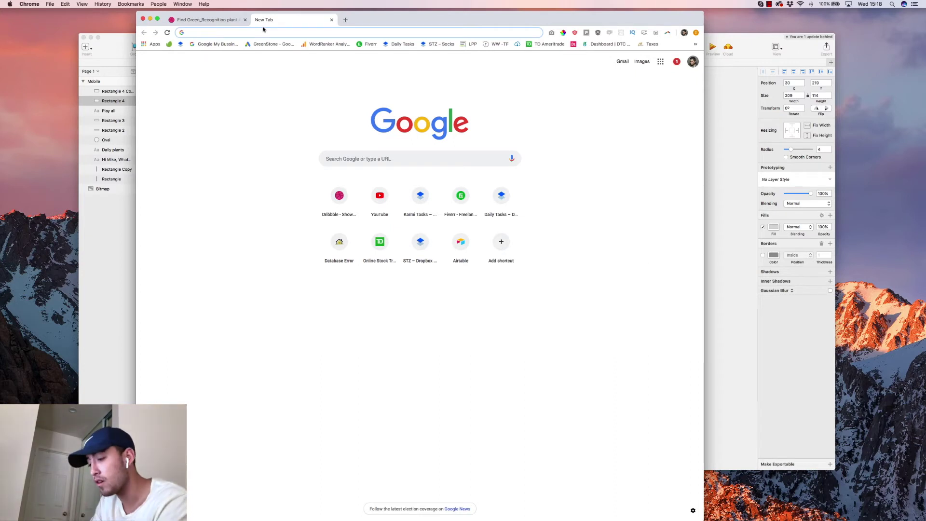
pyautogui.write('unsplash')
pyautogui.press('Return')
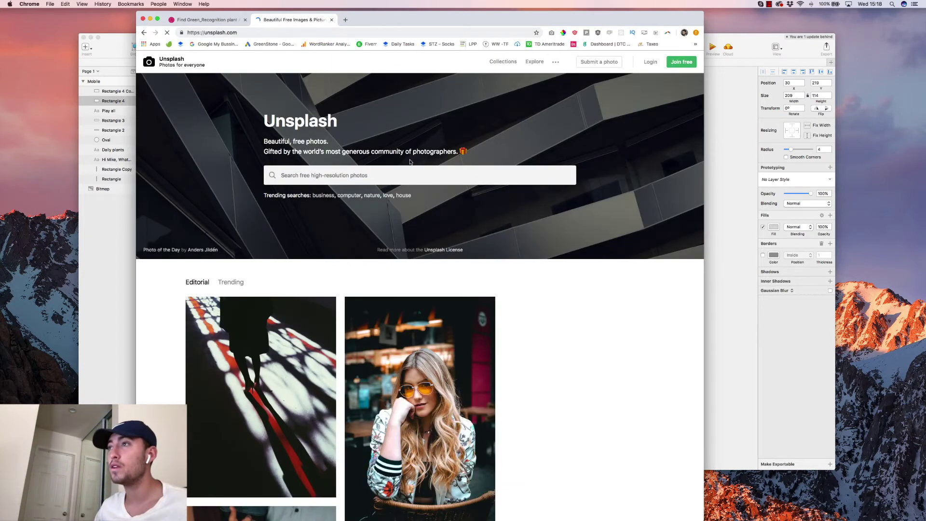
# Search Unsplash for "plant" and copy the photo of the green spiky plant on a coral background
pyautogui.click(400, 176)
pyautogui.write('plant')
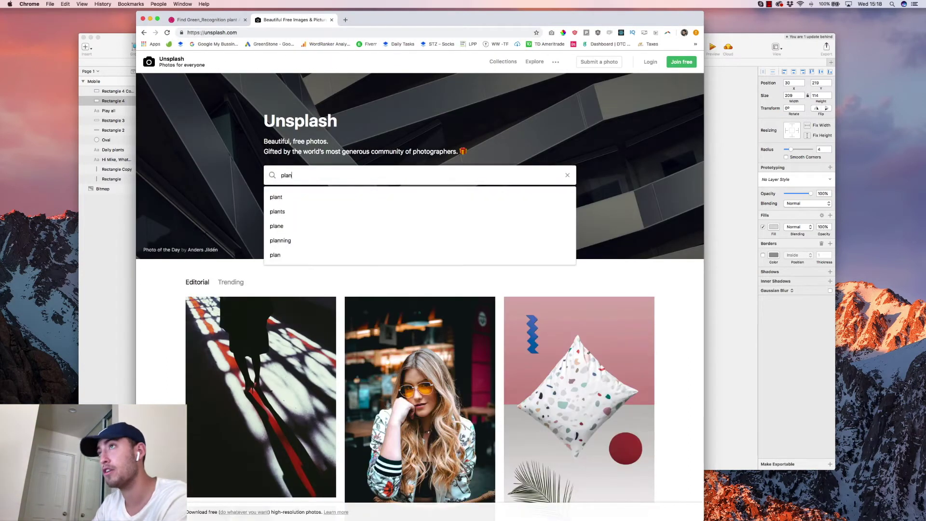
pyautogui.press('Return')
pyautogui.scroll(-7, 436, 263)
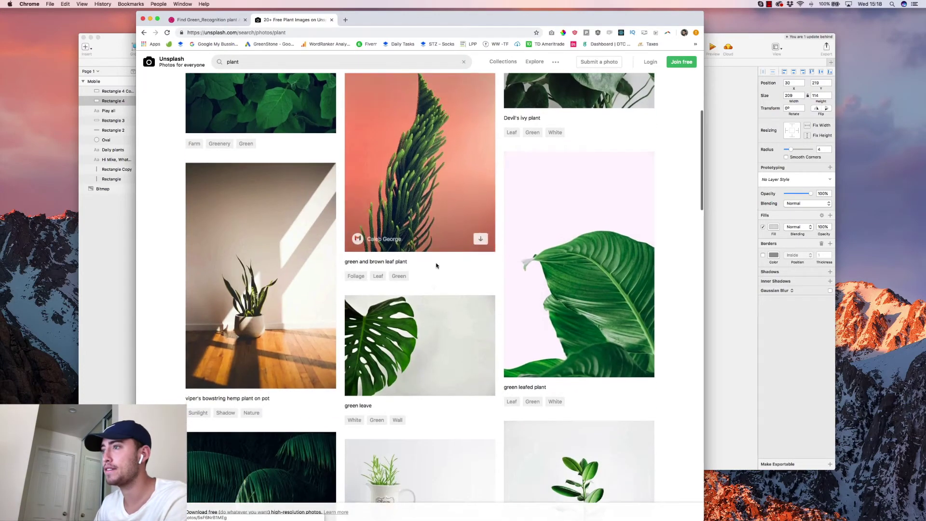
pyautogui.click(402, 201)
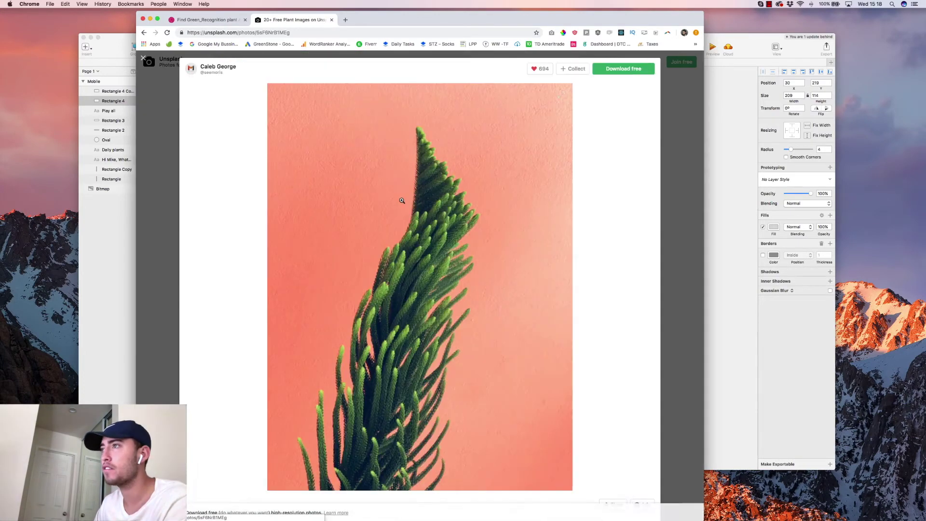
pyautogui.rightClick(413, 242)
pyautogui.click(435, 261)
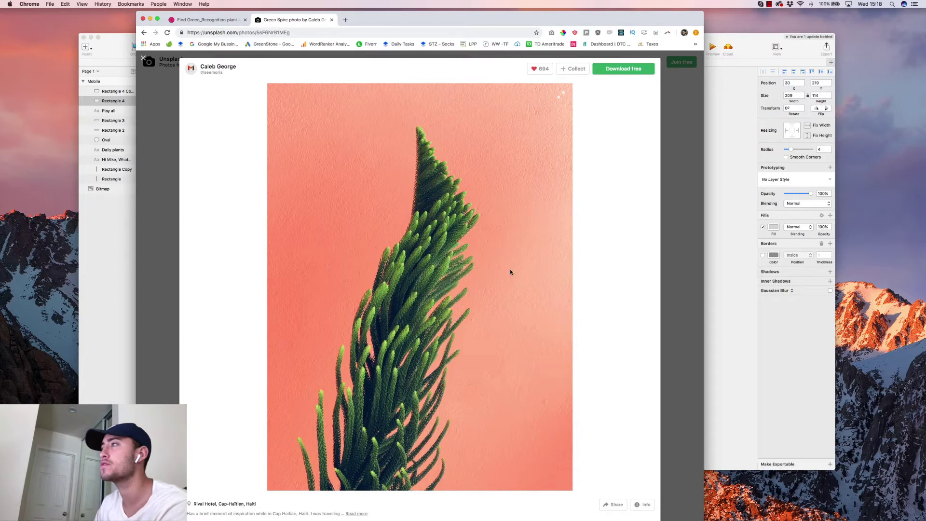
# Switch to Sketch, paste the plant photo onto the artboard and mask it with the first grey card
pyautogui.click(728, 241)
pyautogui.press('super+v')
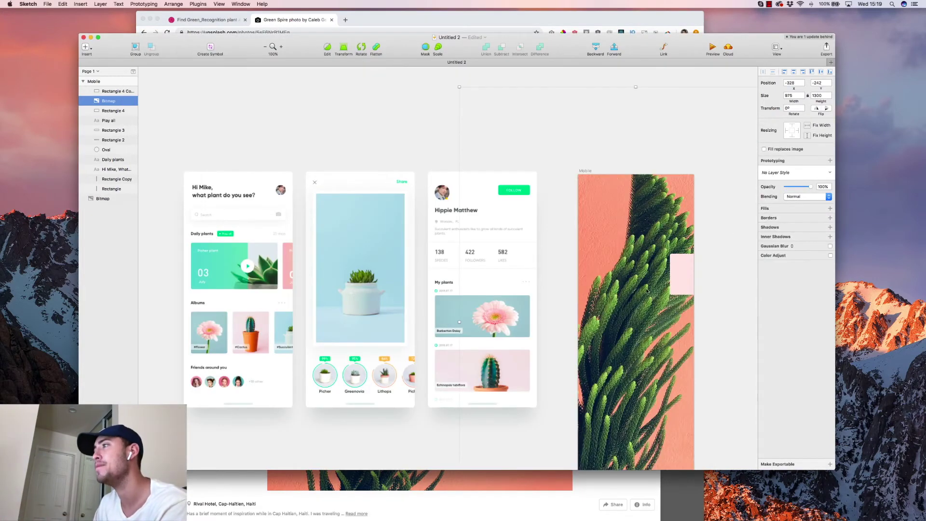
pyautogui.scroll(-5, 637, 284)
pyautogui.moveTo(629, 236); pyautogui.dragTo(645, 324)
pyautogui.keyDown('shift'); pyautogui.click(629, 273); pyautogui.keyUp('shift')
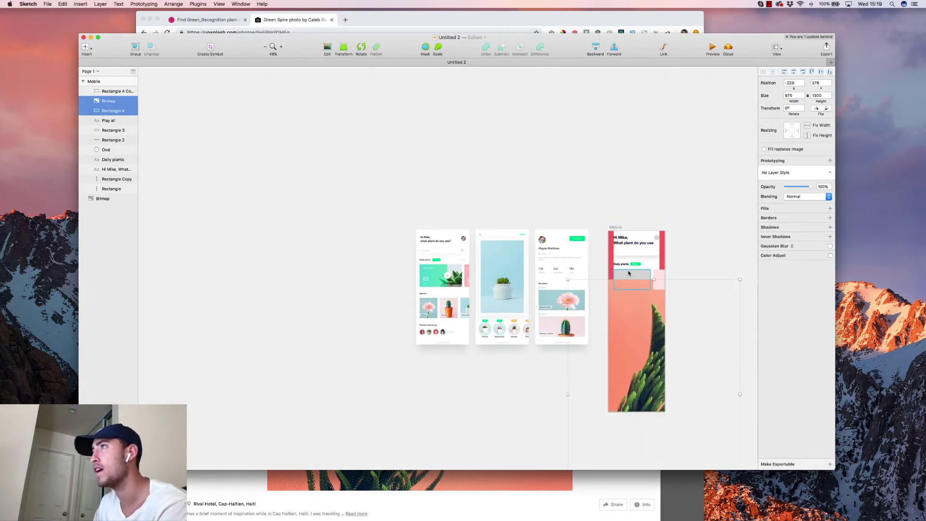
pyautogui.click(427, 49)
# Shrink the masked plant photo to about 281 × 375 and place it at about X 30, Y 133
pyautogui.doubleClick(639, 287)
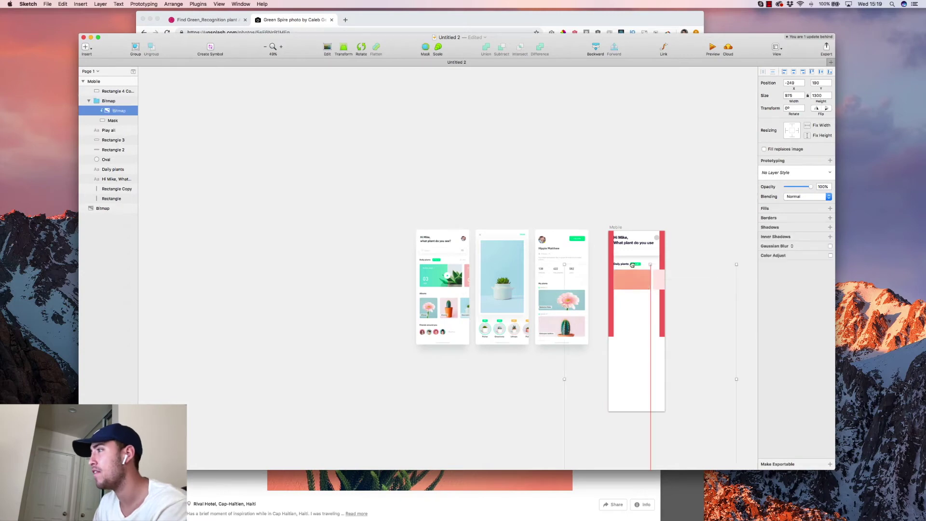
pyautogui.scroll(-3, 645, 308)
pyautogui.moveTo(645, 414); pyautogui.dragTo(645, 312)
pyautogui.press('super+0')
pyautogui.moveTo(677, 342); pyautogui.dragTo(645, 369)
pyautogui.scroll(-4, 658, 388)
pyautogui.hscroll(3, 662, 389)
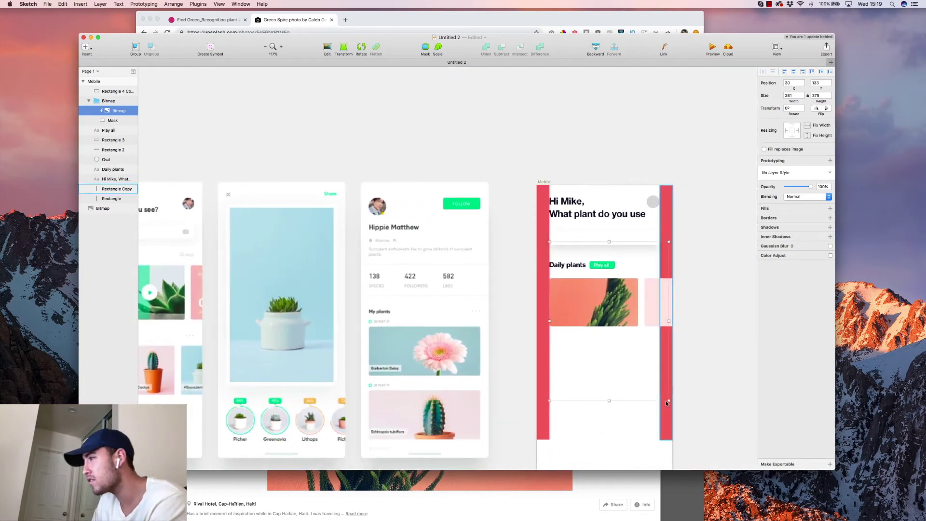
# Resize the plant photo to about 308 × 412 at X 25, Y 39, with the plant in the card's right half
pyautogui.moveTo(666, 401); pyautogui.dragTo(640, 363)
pyautogui.moveTo(615, 305); pyautogui.dragTo(617, 295)
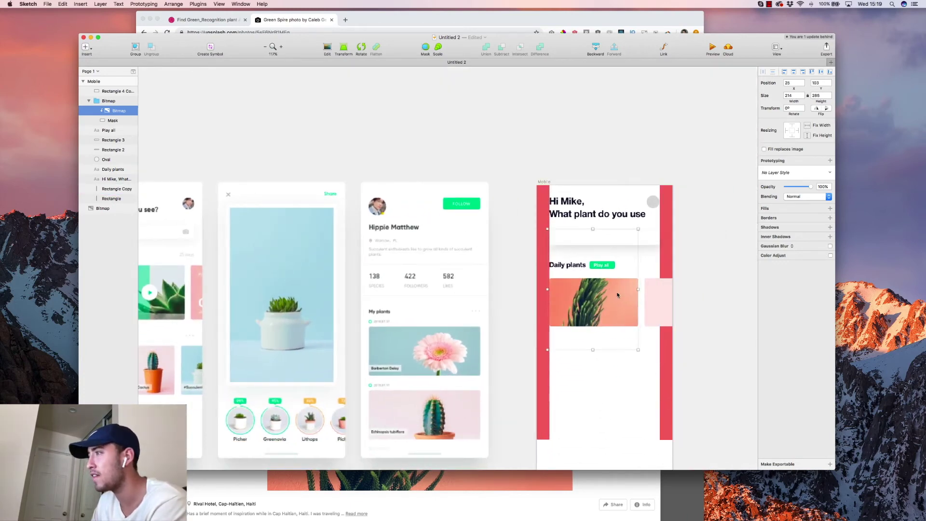
pyautogui.moveTo(637, 350); pyautogui.dragTo(656, 381)
pyautogui.hscroll(-3, 418, 304)
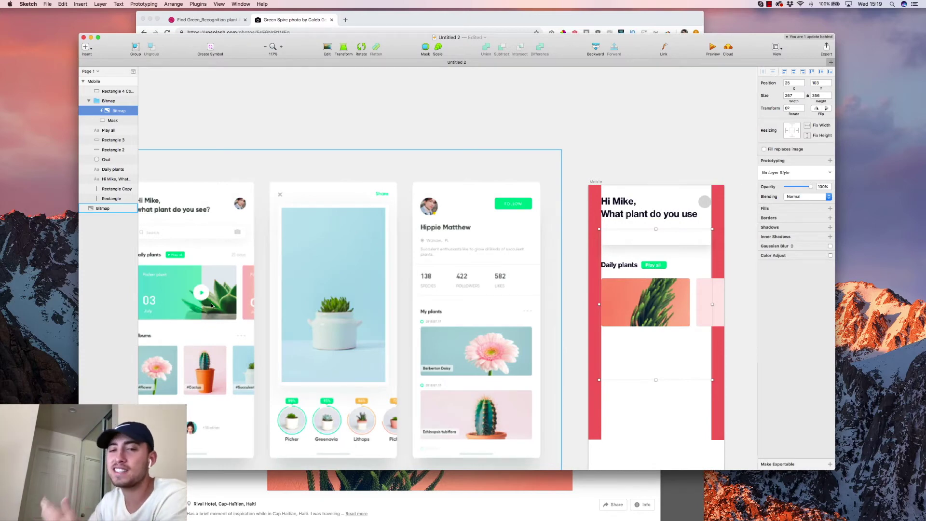
pyautogui.moveTo(712, 379); pyautogui.dragTo(713, 380)
pyautogui.moveTo(666, 292); pyautogui.dragTo(731, 250)
pyautogui.moveTo(650, 309); pyautogui.dragTo(649, 348)
pyautogui.hscroll(-1, 566, 277)
pyautogui.scroll(5, 704, 299)
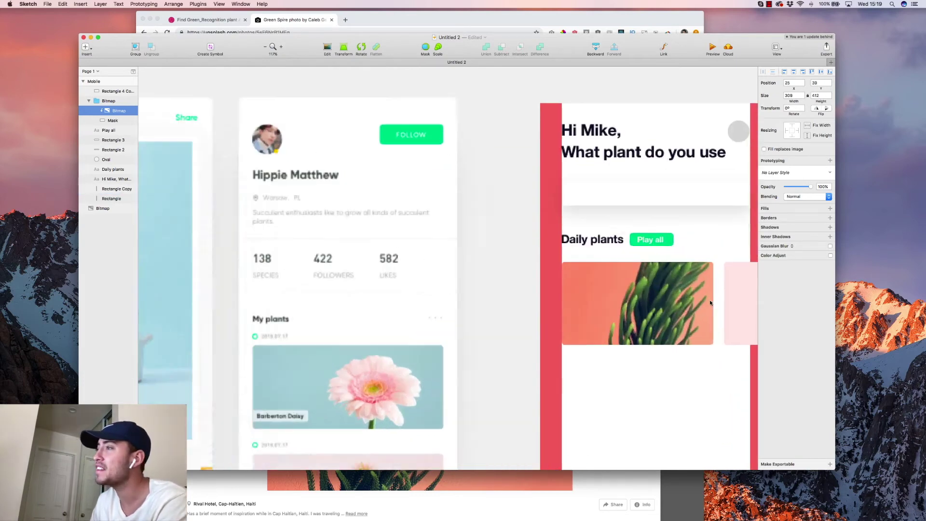
# Duplicate the card's mask shape and place the copy above the photo inside the masked group
pyautogui.click(105, 121)
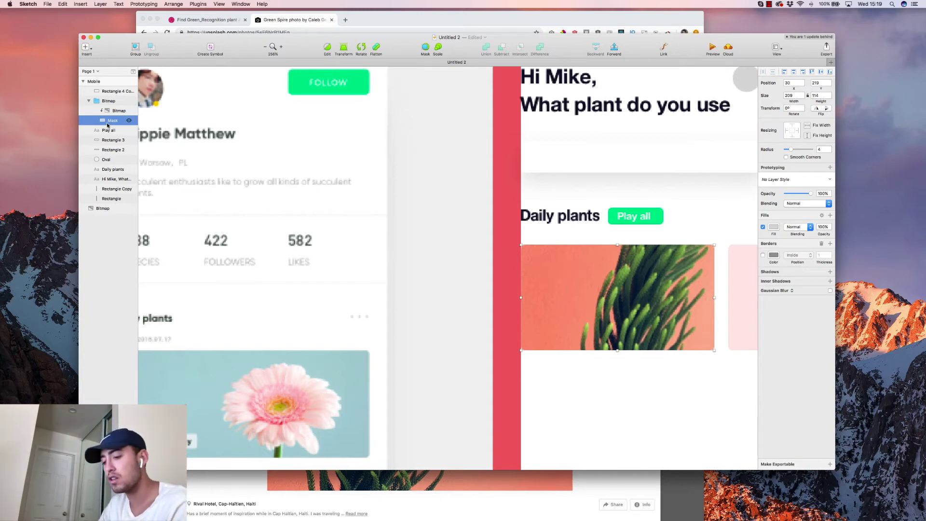
pyautogui.moveTo(107, 124); pyautogui.dragTo(107, 109)
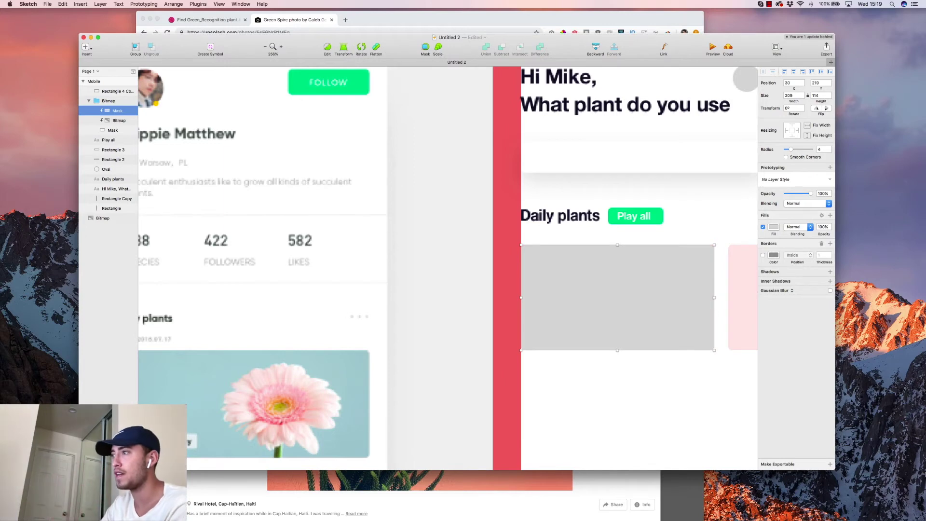
pyautogui.press('super+0')
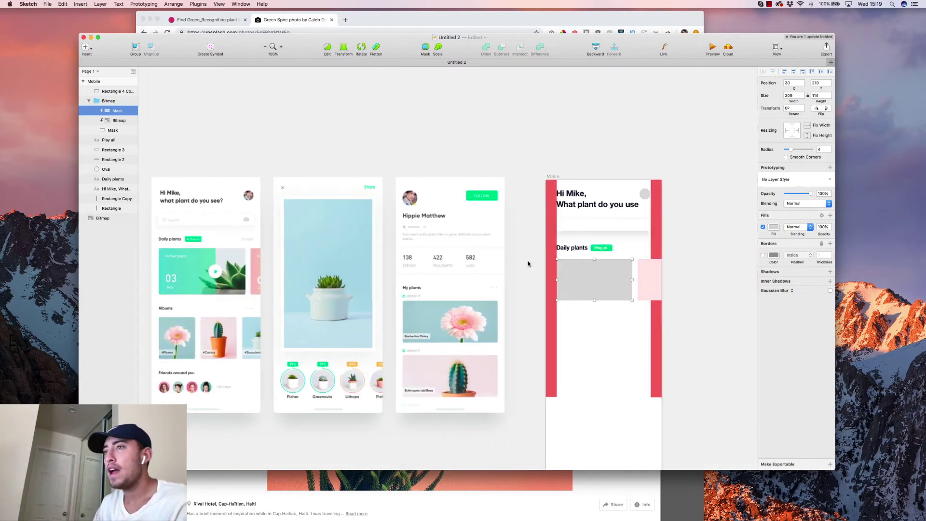
# Give the copied card shape a horizontal linear gradient and set its right stop to the reference card's green, 65E5C0
pyautogui.click(775, 227)
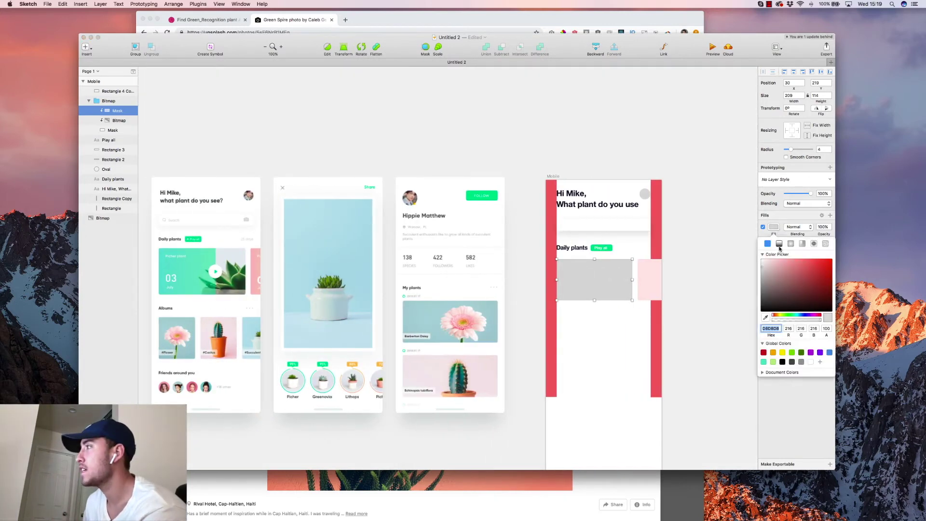
pyautogui.click(779, 245)
pyautogui.moveTo(596, 260); pyautogui.dragTo(626, 284)
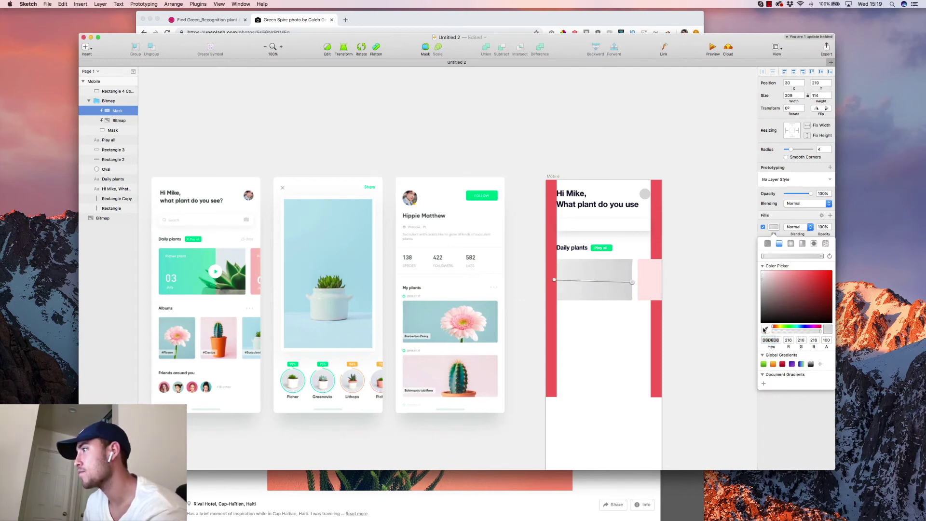
pyautogui.hotkey('ctrl', 'c')
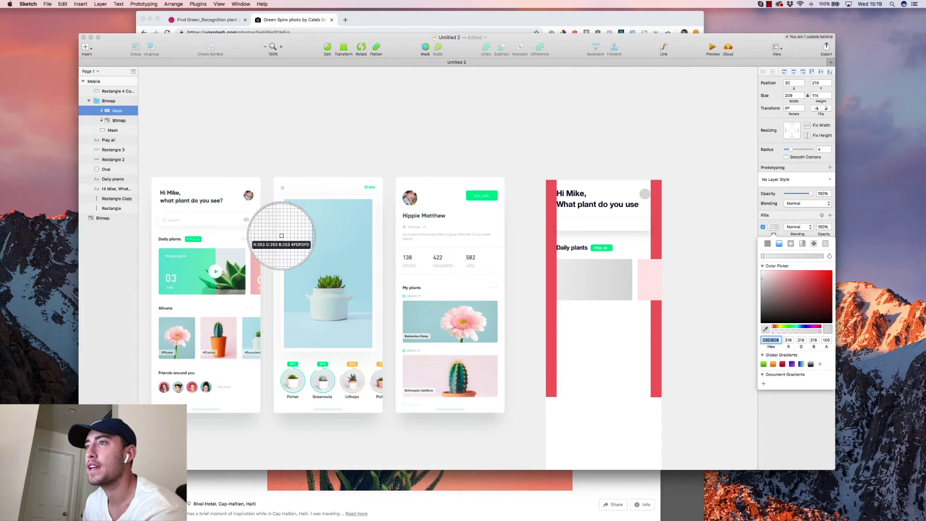
pyautogui.click(214, 251)
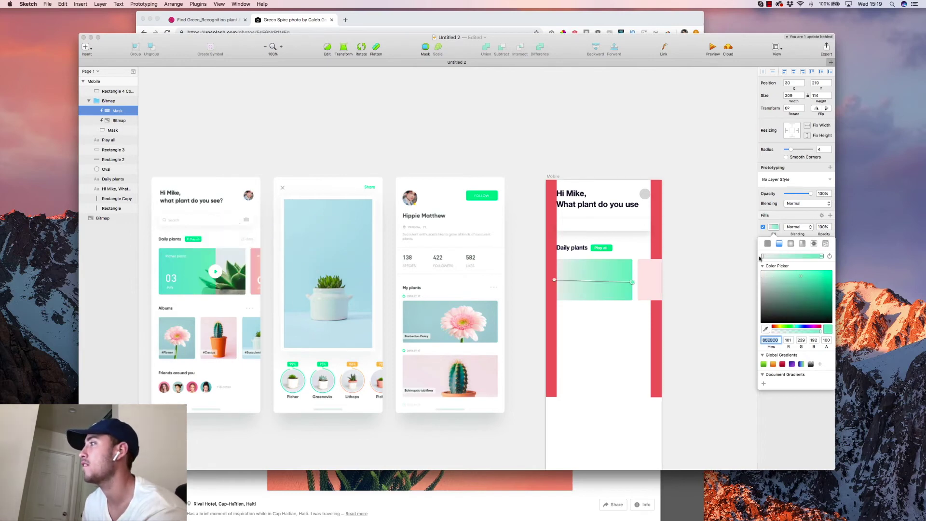
# Set the gradient's left stop to the teal 55DCD4 sampled from the left edge of the reference card
pyautogui.click(762, 256)
pyautogui.hotkey('ctrl', 'c')
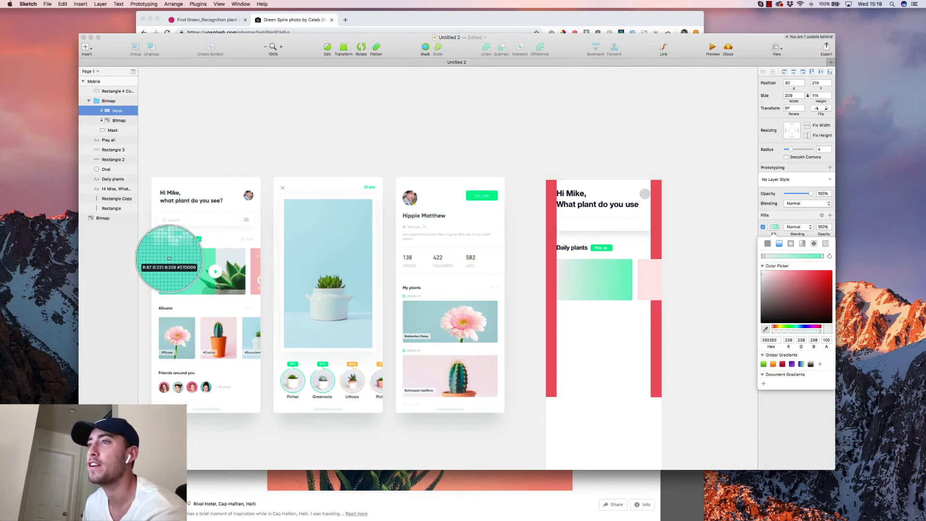
pyautogui.click(161, 262)
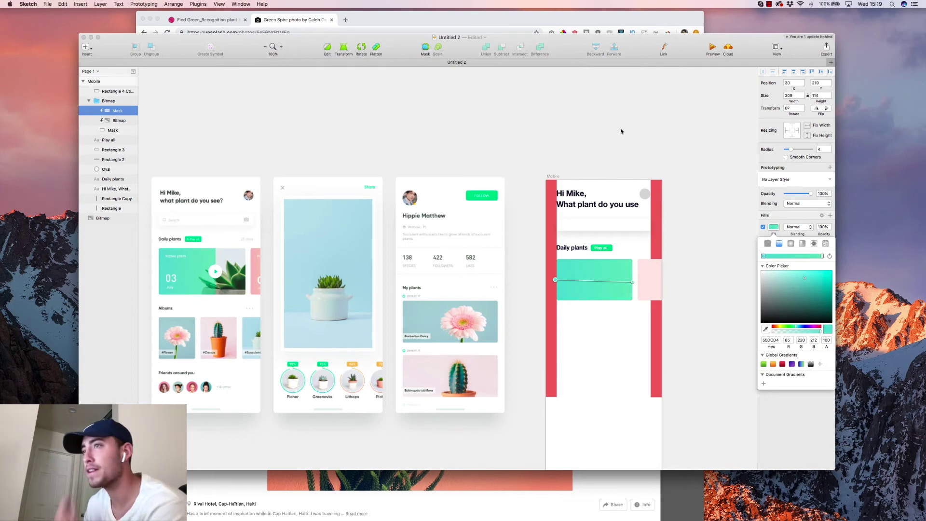
pyautogui.click(563, 273)
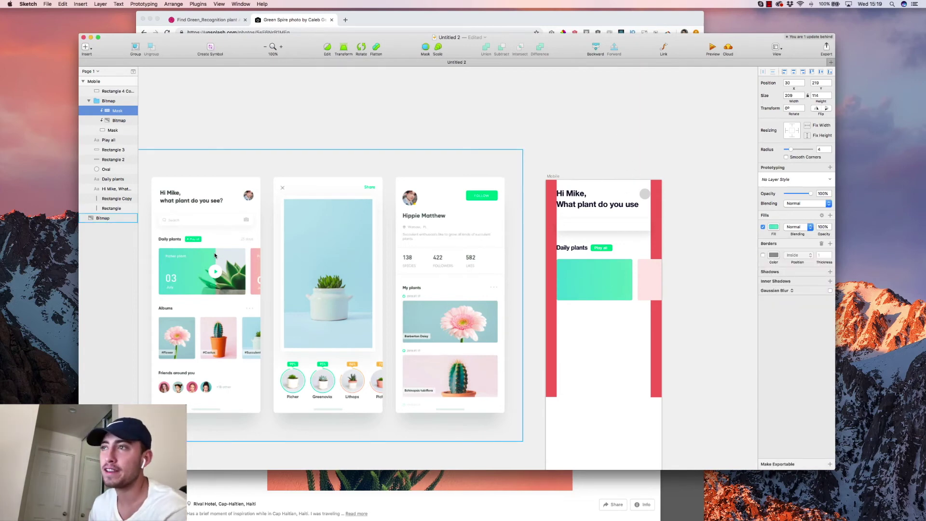
# Compare the gradient card with the reference's first daily plant card to see how far the green overlay extends
pyautogui.scroll(5, 628, 268)
pyautogui.scroll(1, 531, 269)
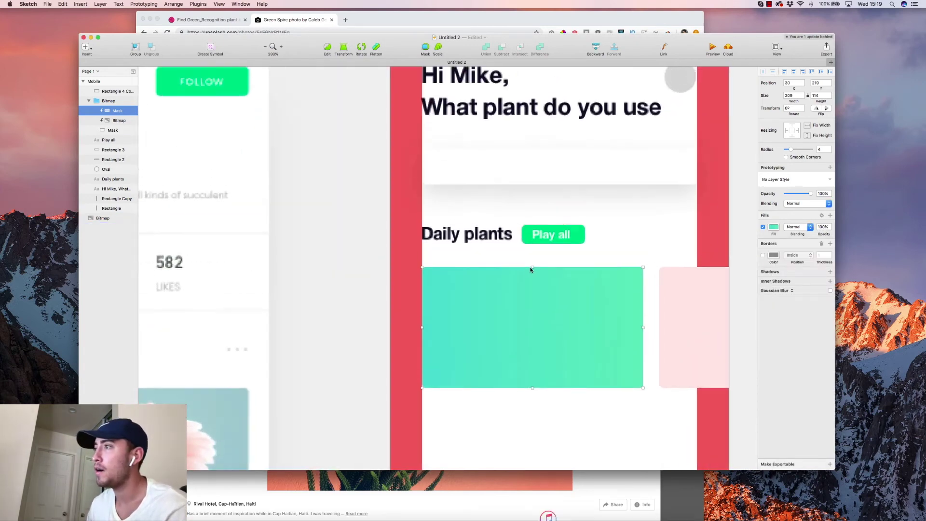
pyautogui.scroll(-3, 535, 269)
pyautogui.hscroll(-4, 537, 268)
pyautogui.scroll(4, 359, 308)
pyautogui.hscroll(-10, 341, 307)
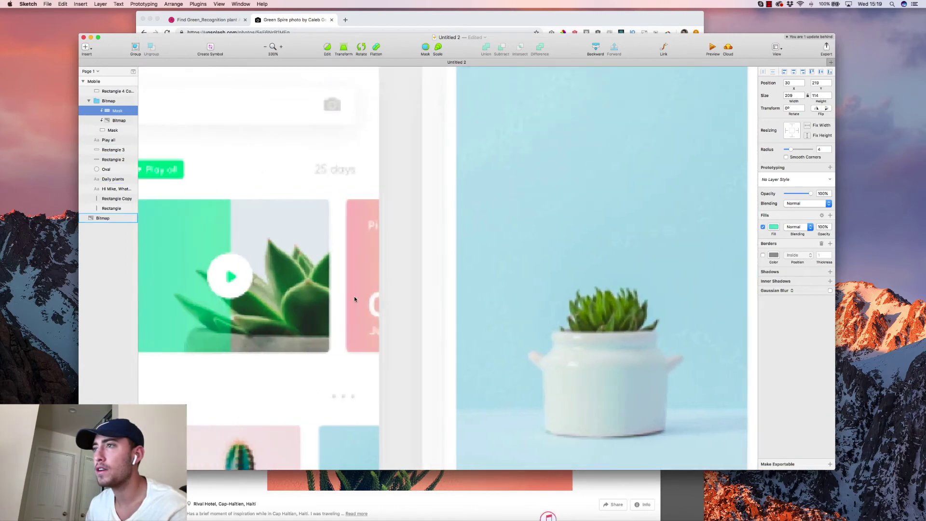
pyautogui.scroll(-5, 329, 201)
pyautogui.hscroll(5, 347, 227)
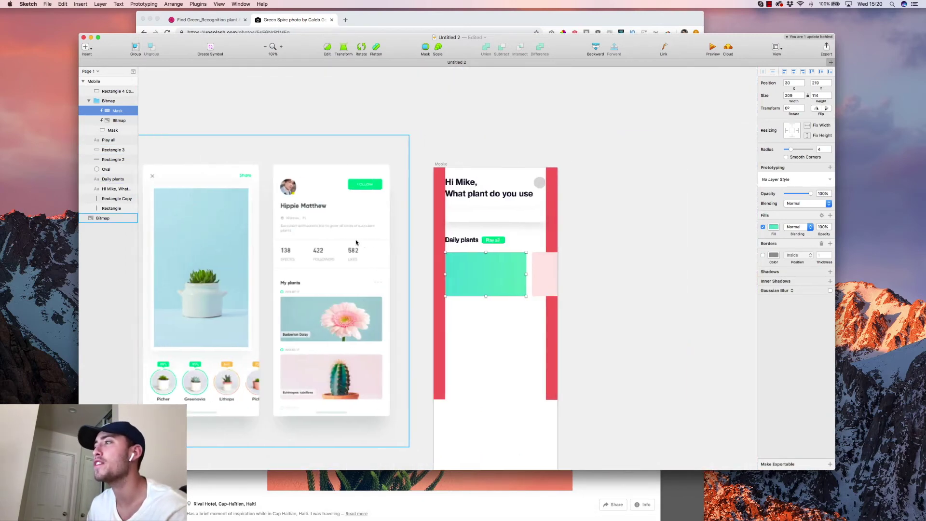
# Square off the gradient overlay's right corners and pull its right edge inward to make it 129 wide, exposing the photo
pyautogui.scroll(5, 369, 250)
pyautogui.doubleClick(388, 281)
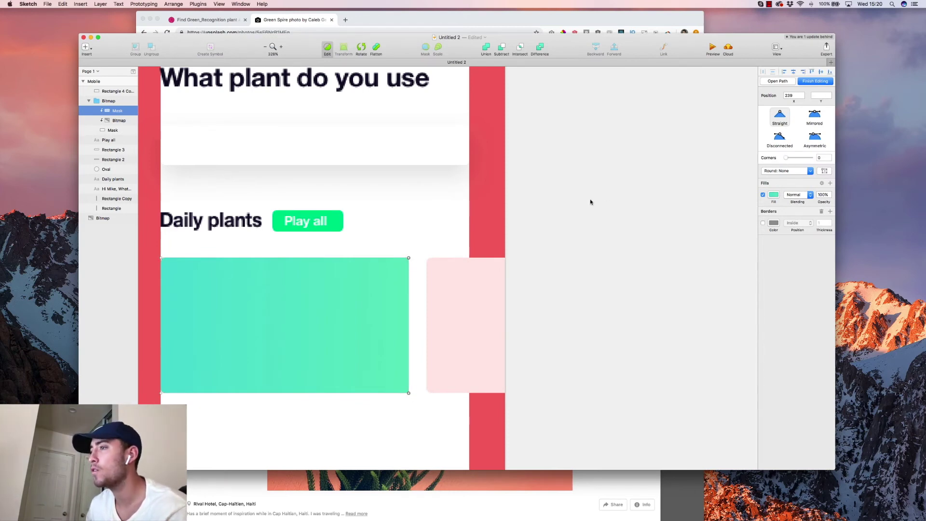
pyautogui.hotkey('shift', 'Left')
pyautogui.hotkey('shift', 'Left')
pyautogui.hotkey('shift', 'Left')
pyautogui.hotkey('shift', 'Left')
pyautogui.hotkey('shift', 'Left')
pyautogui.hotkey('shift', 'Left')
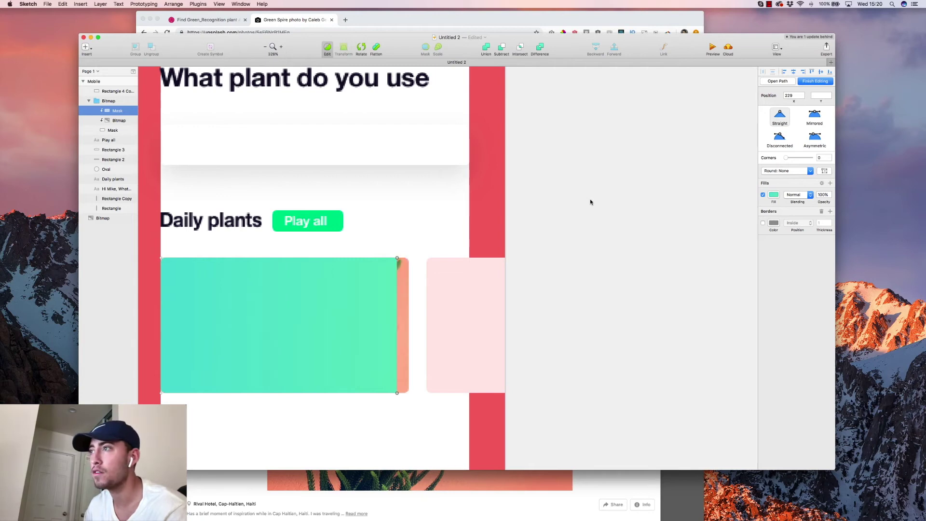
pyautogui.hotkey('shift', 'Left')
pyautogui.hotkey('shift', 'Left')
pyautogui.hotkey('shift', 'Left')
pyautogui.hotkey('shift', 'Left')
pyautogui.hotkey('shift', 'Left')
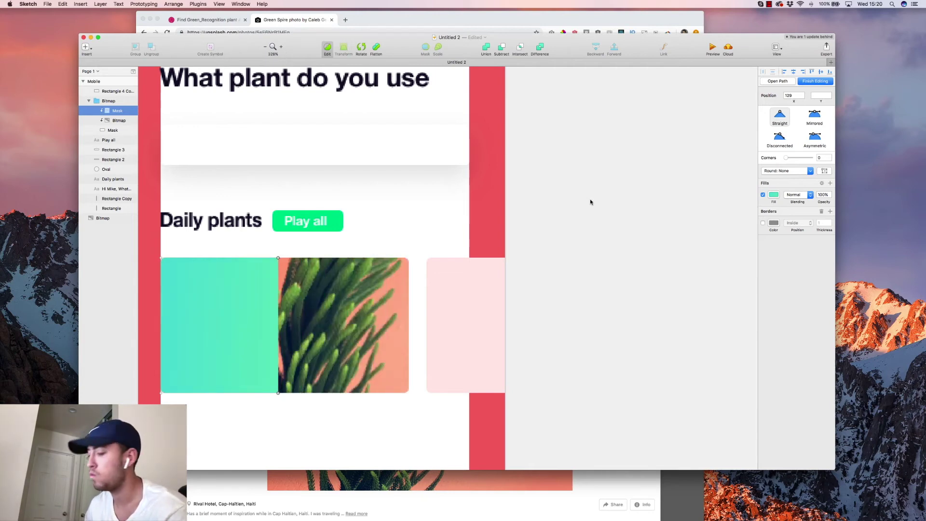
pyautogui.hotkey('shift', 'Right')
pyautogui.hotkey('shift', 'Right')
pyautogui.hotkey('shift', 'Right')
pyautogui.press('Escape')
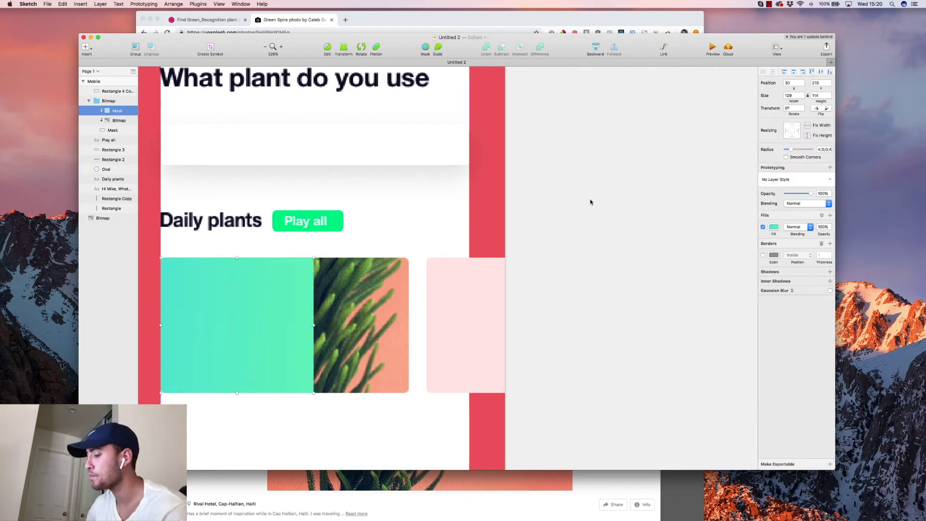
pyautogui.press('super+minus')
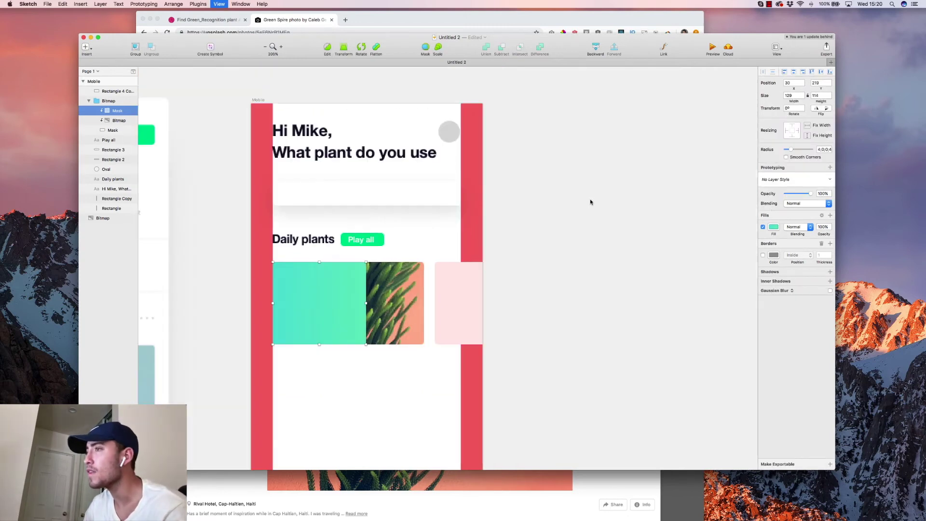
# Try blending modes such as Multiply and Color Dodge on the gradient overlay, and return it to Normal
pyautogui.scroll(-3, 608, 233)
pyautogui.click(815, 204)
pyautogui.click(794, 219)
pyautogui.click(799, 204)
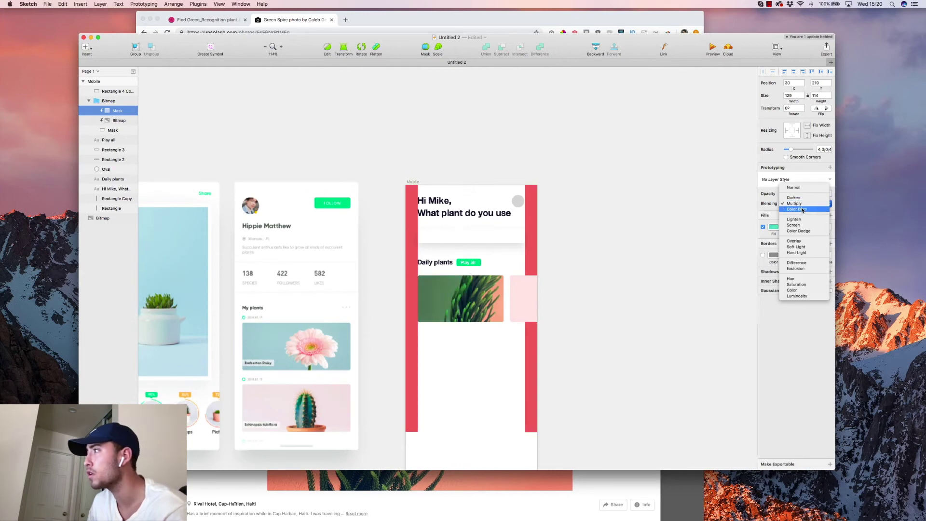
pyautogui.click(799, 207)
pyautogui.click(798, 205)
pyautogui.click(795, 213)
pyautogui.click(796, 206)
pyautogui.click(797, 208)
pyautogui.click(797, 207)
pyautogui.click(798, 209)
pyautogui.click(797, 205)
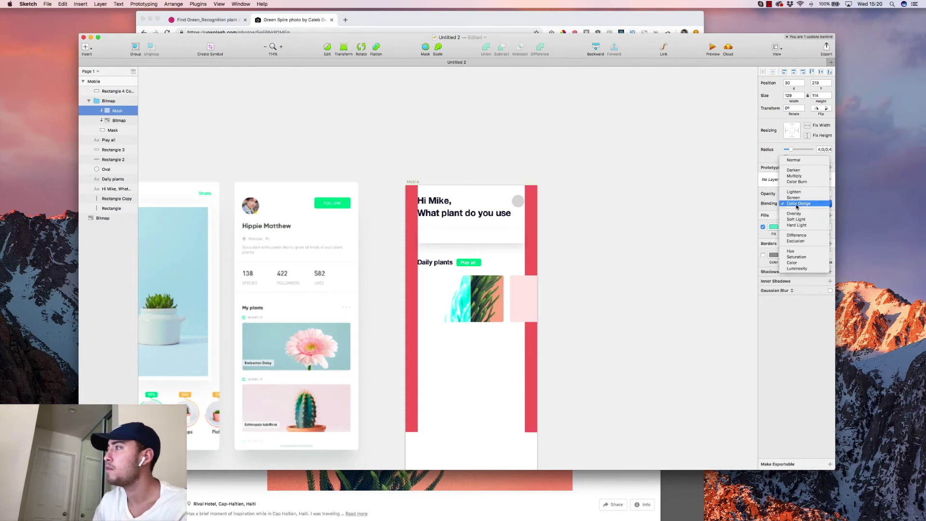
pyautogui.click(796, 165)
# Lower the gradient overlay's opacity slightly so the plant photo shows through, and check it against the reference card
pyautogui.moveTo(810, 194); pyautogui.dragTo(803, 194)
pyautogui.click(636, 172)
pyautogui.hscroll(-5, 636, 172)
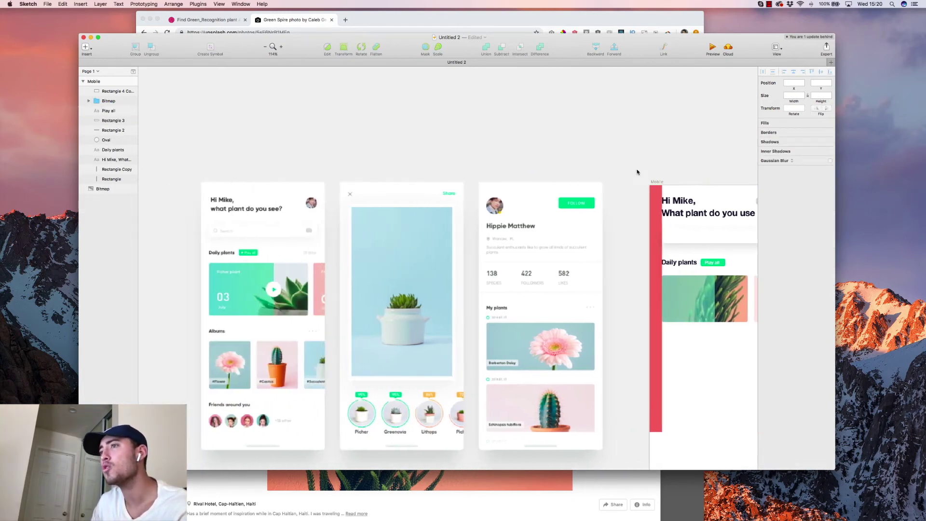
pyautogui.hscroll(3, 637, 126)
# Draw a 26 by 26 circle over the overlay's inner edge, centred vertically on the plant card
pyautogui.scroll(5, 708, 305)
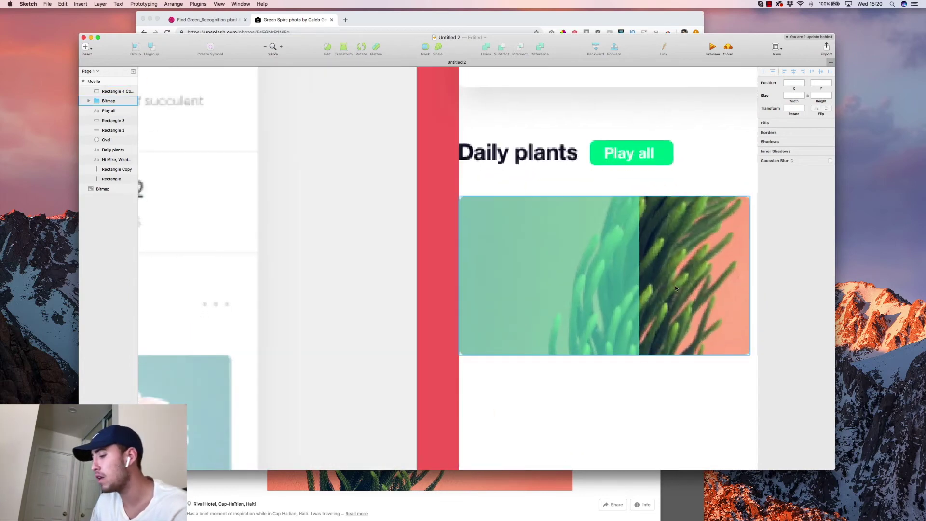
pyautogui.click(675, 288)
pyautogui.press('r')
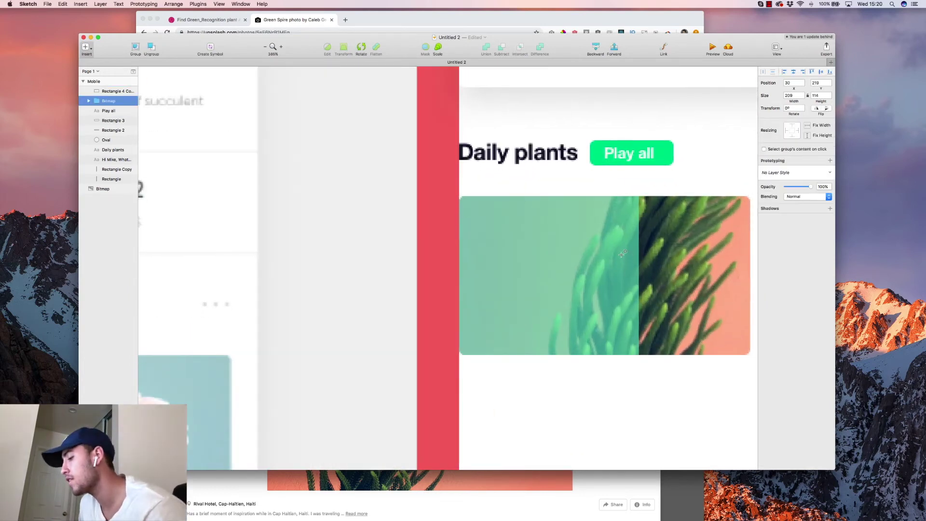
pyautogui.moveTo(620, 255); pyautogui.dragTo(655, 292)
pyautogui.keyDown('shift'); pyautogui.click(680, 285); pyautogui.keyUp('shift')
pyautogui.click(636, 273)
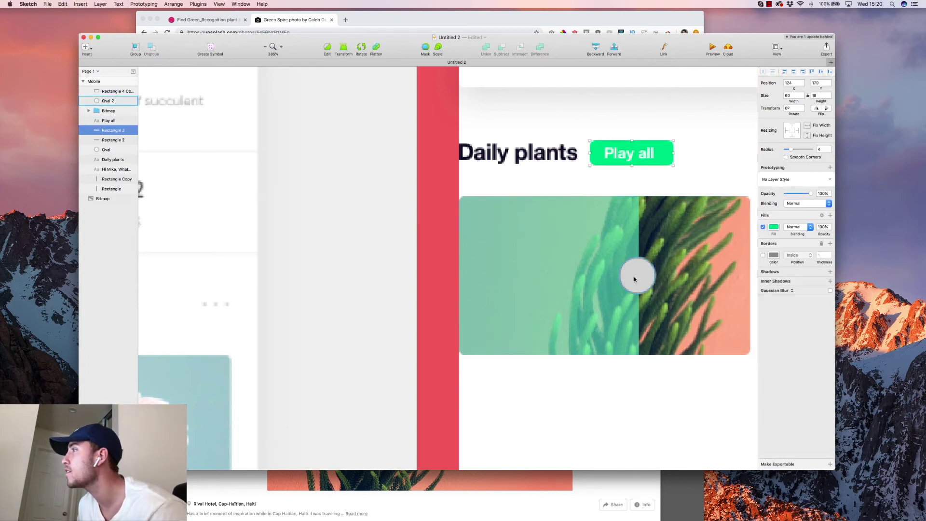
# Remove the new circle's border and change its fill to white
pyautogui.click(763, 235)
pyautogui.click(773, 207)
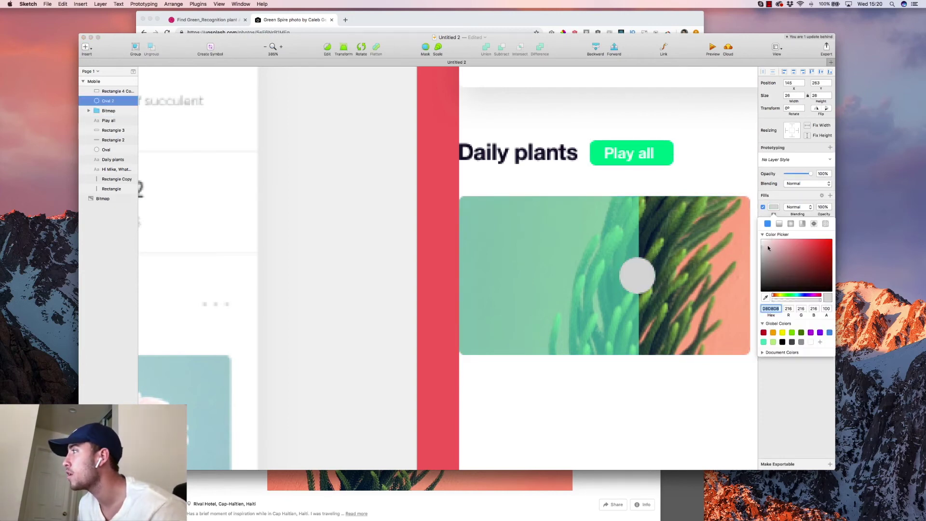
pyautogui.click(767, 245)
pyautogui.click(648, 273)
pyautogui.click(646, 278)
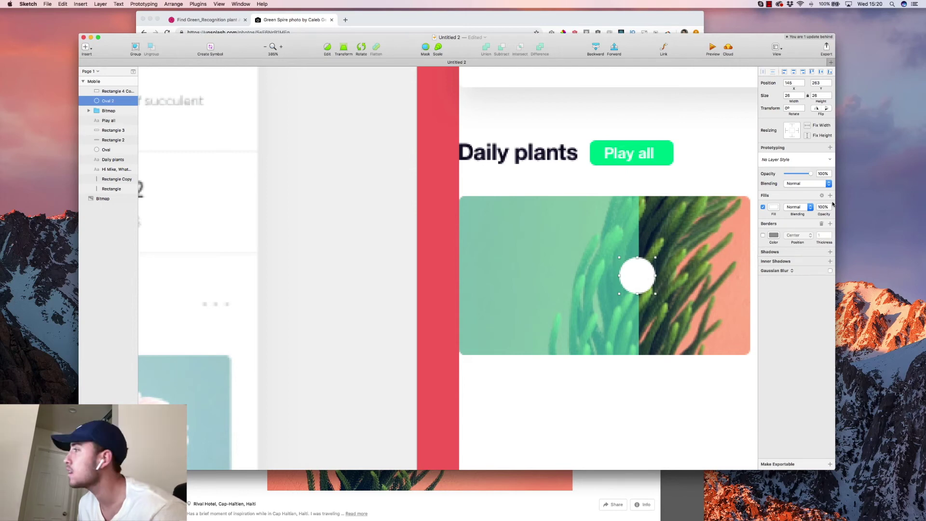
# Add a black drop shadow to the circle with Y 10, blur 9 and 36% opacity
pyautogui.click(829, 251)
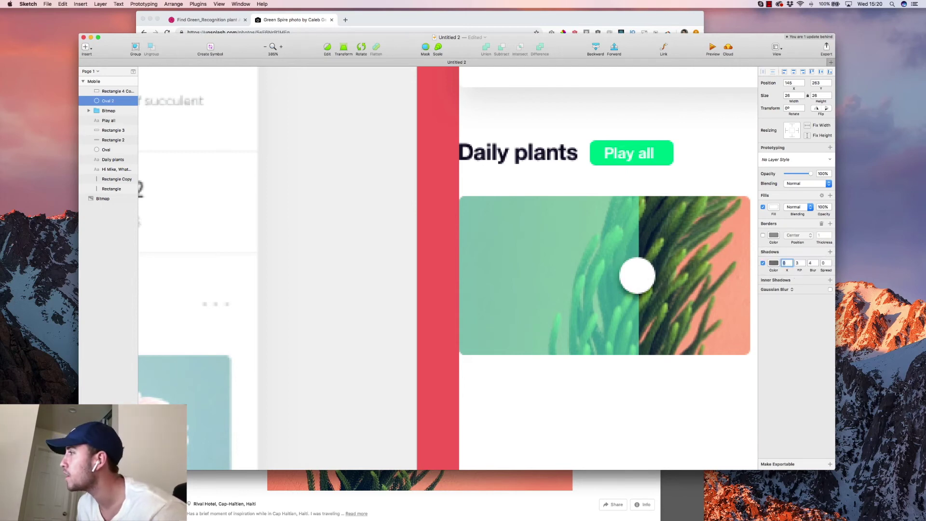
pyautogui.moveTo(800, 270); pyautogui.dragTo(809, 273)
pyautogui.click(776, 265)
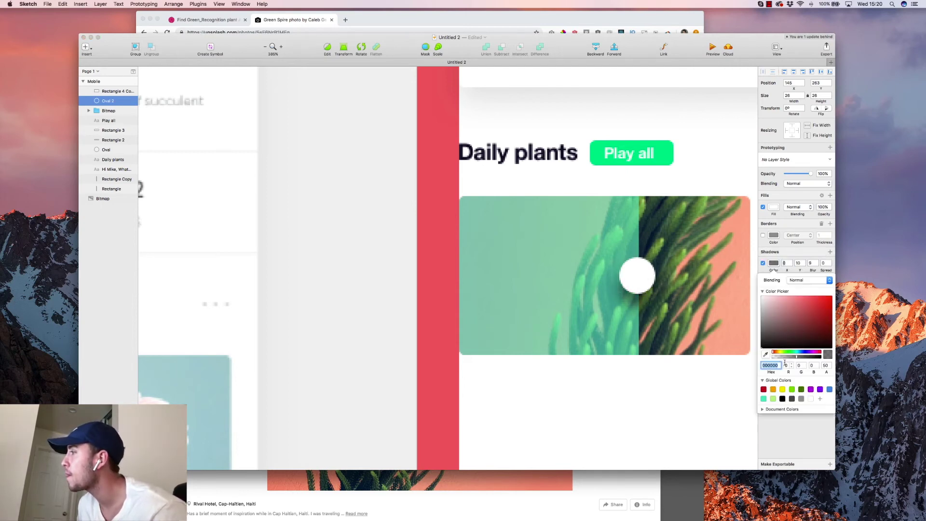
pyautogui.moveTo(795, 358); pyautogui.dragTo(790, 357)
pyautogui.scroll(-10, 675, 320)
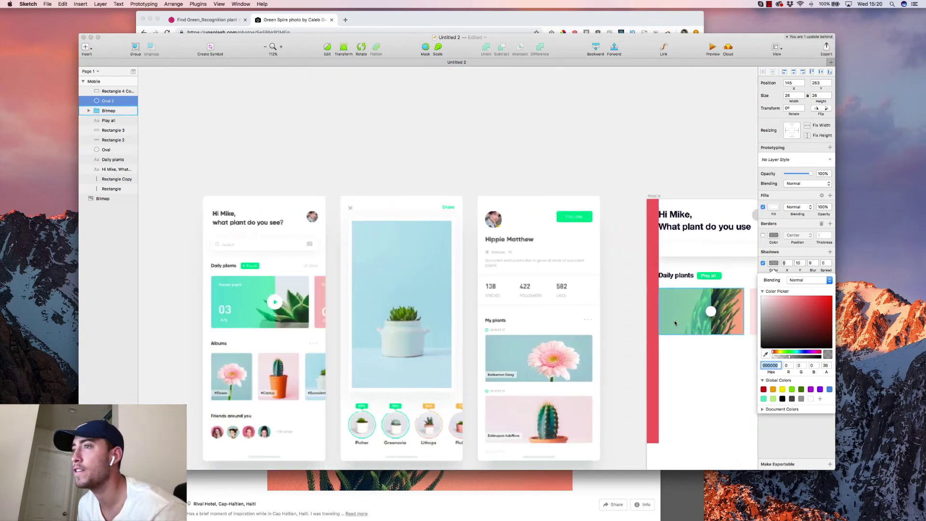
pyautogui.scroll(10, 602, 296)
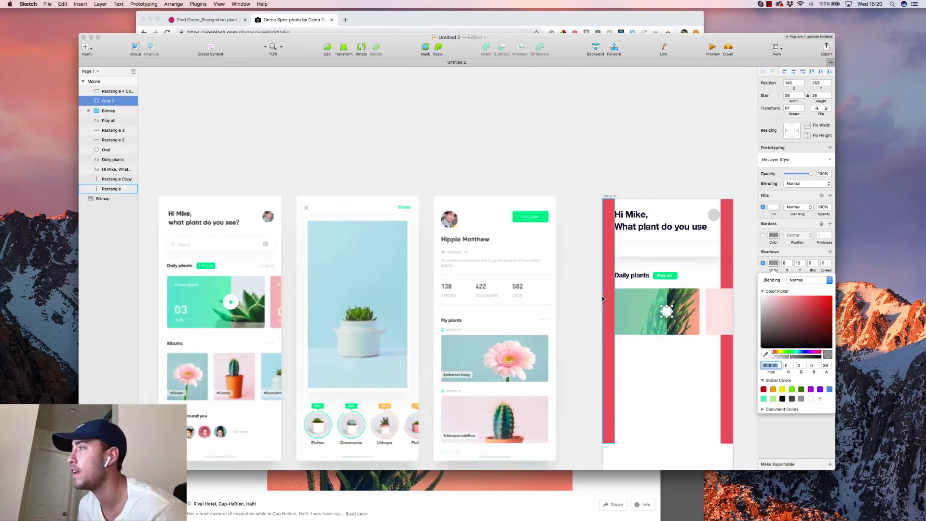
# Duplicate the Daily plants heading onto the upper part of the card and bring the copy to the front
pyautogui.hscroll(3, 580, 298)
pyautogui.click(592, 221)
pyautogui.moveTo(592, 221); pyautogui.dragTo(609, 273)
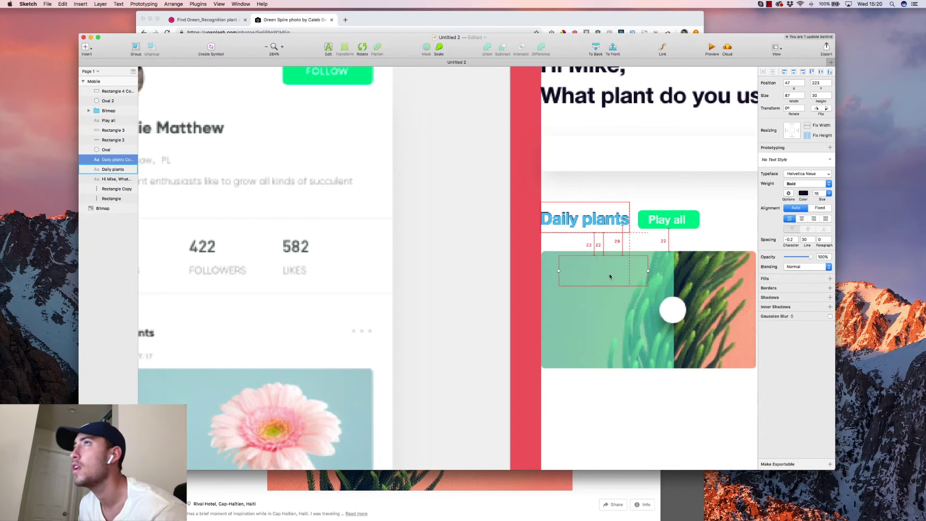
pyautogui.click(174, 3)
pyautogui.click(188, 31)
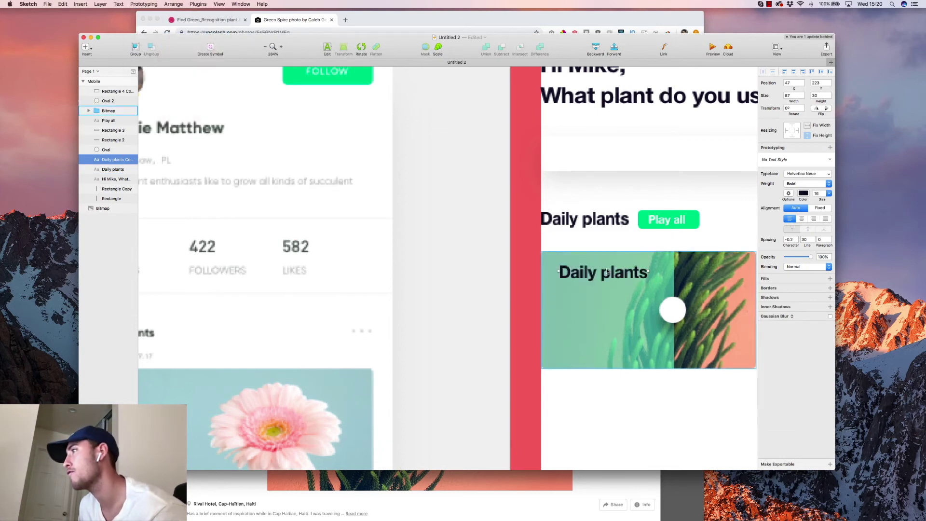
# Replace the copied heading's text with "Plant name"
pyautogui.press('Return')
pyautogui.write('Plant')
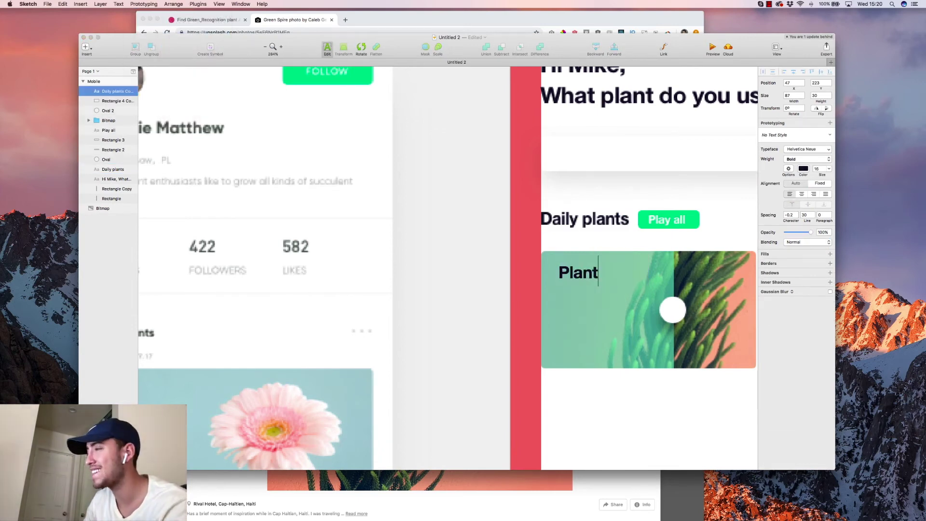
pyautogui.write(' name')
pyautogui.press('Escape')
# Set the Plant name text to size 14 and position it at X 38, Y 226, slightly inside the card's left edge
pyautogui.moveTo(622, 271); pyautogui.dragTo(604, 271)
pyautogui.press('Left')
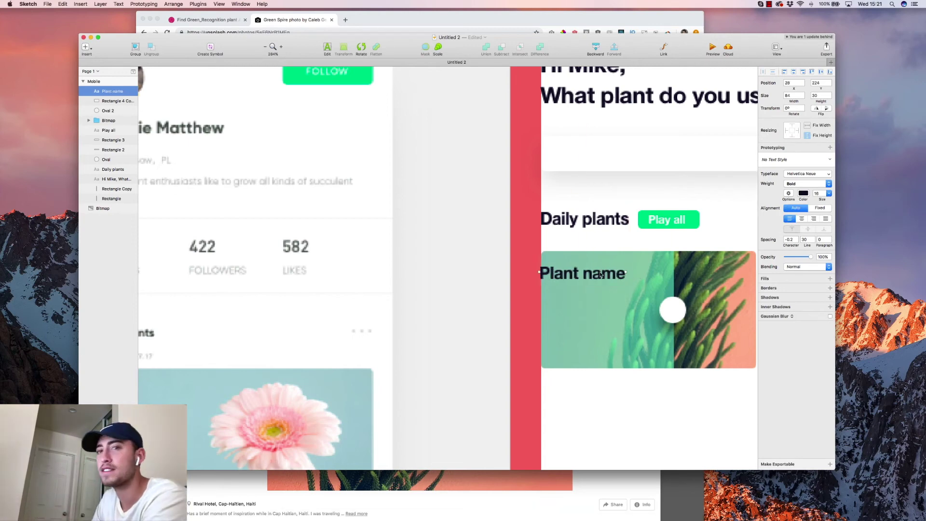
pyautogui.write('14')
pyautogui.press('Return')
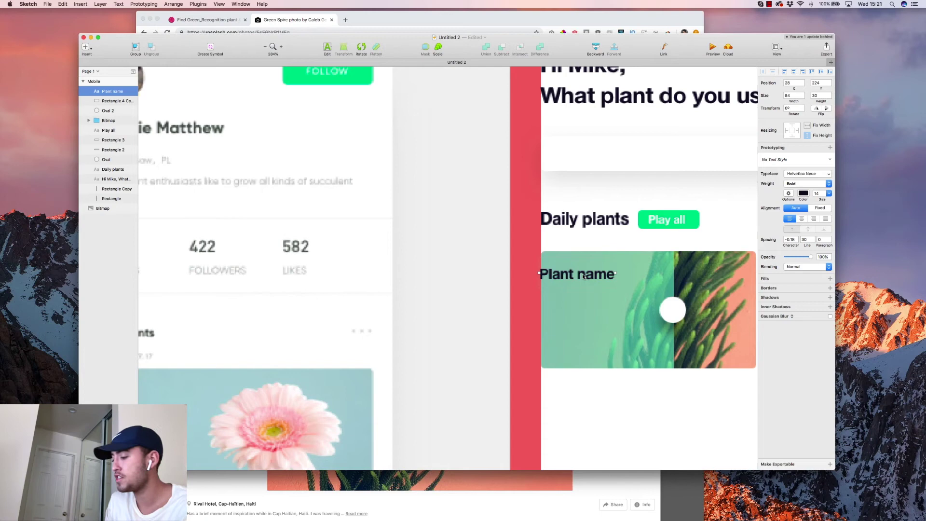
pyautogui.hotkey('shift', 'Right')
pyautogui.hotkey('shift', 'Right')
pyautogui.press('Down')
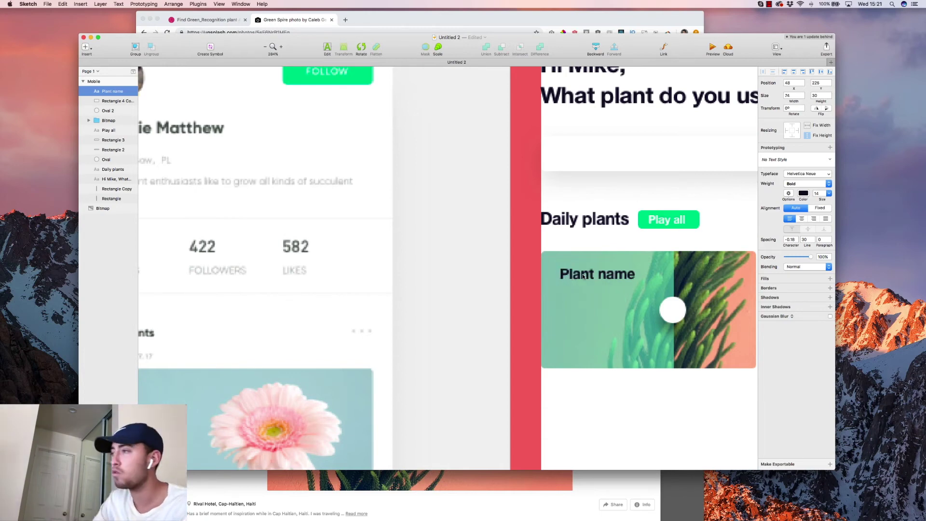
pyautogui.hotkey('shift', 'Left')
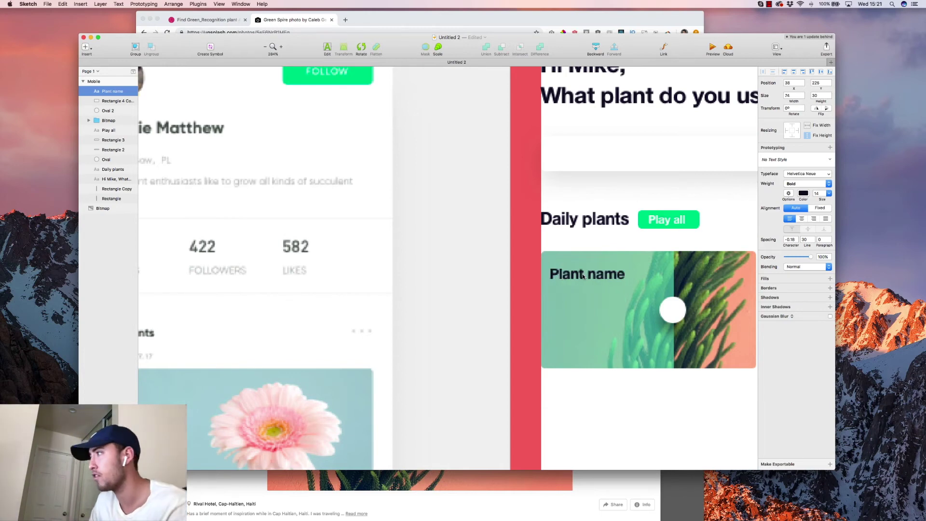
# Color the Plant name text white (FFFFFF) and set its weight to Medium
pyautogui.click(803, 193)
pyautogui.click(763, 214)
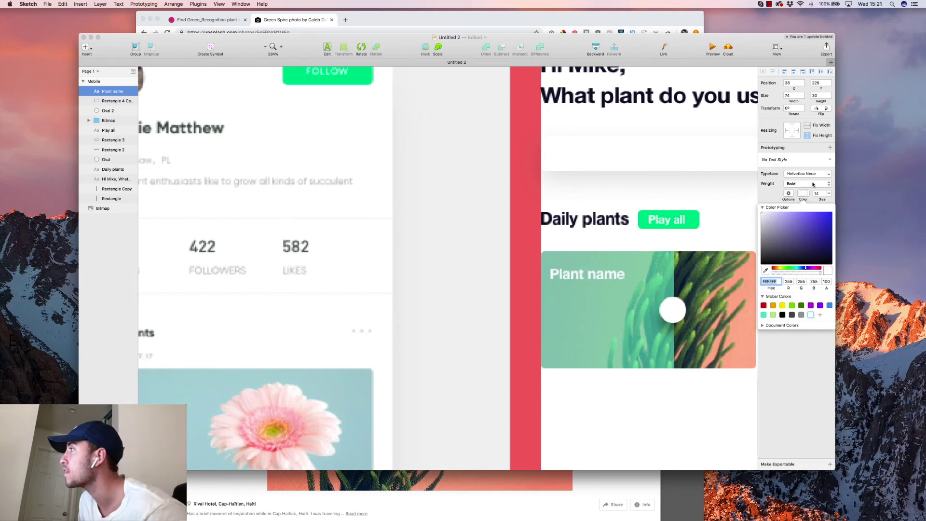
pyautogui.click(813, 185)
pyautogui.click(805, 170)
pyautogui.scroll(-5, 549, 295)
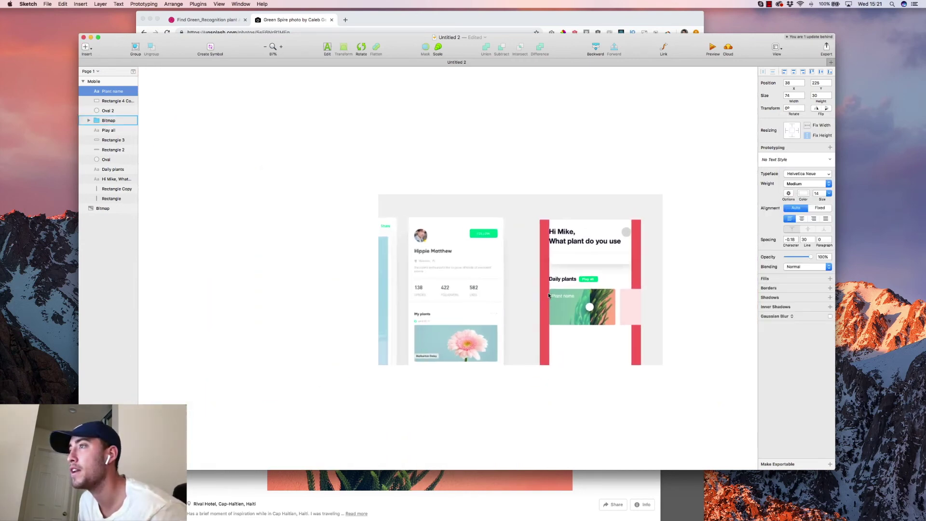
pyautogui.scroll(4, 285, 303)
pyautogui.hscroll(6, 650, 294)
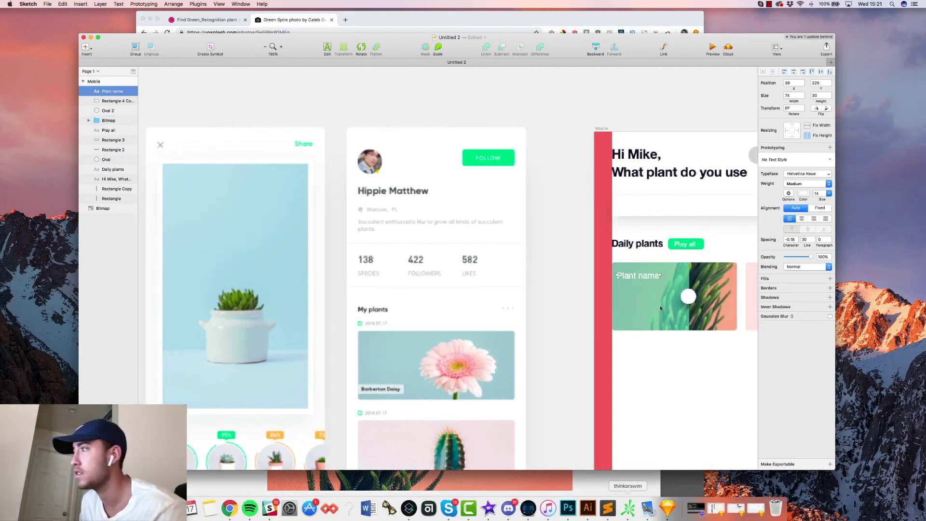
# Duplicate the Plant name text below itself at Y 263 and change the copy to "17"
pyautogui.scroll(5, 601, 303)
pyautogui.press('super+d')
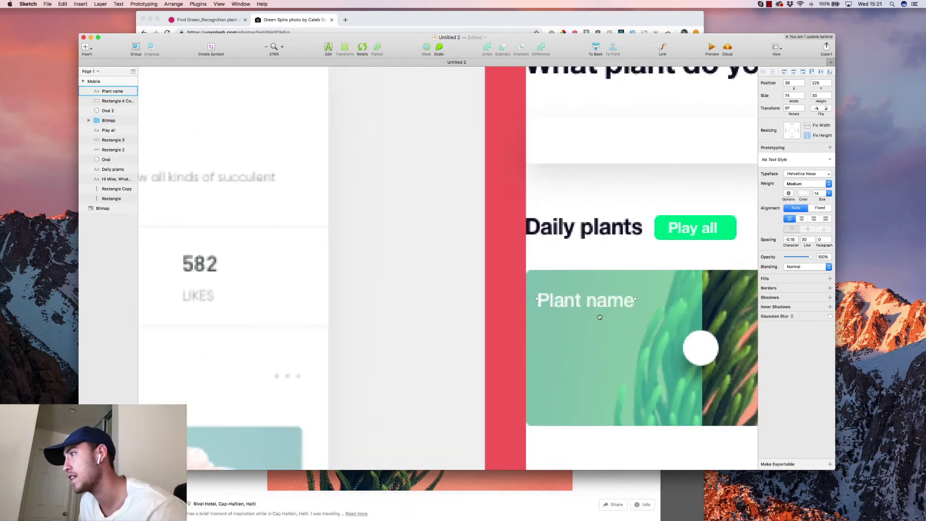
pyautogui.moveTo(601, 303); pyautogui.dragTo(600, 351)
pyautogui.doubleClick(599, 351)
pyautogui.write('17')
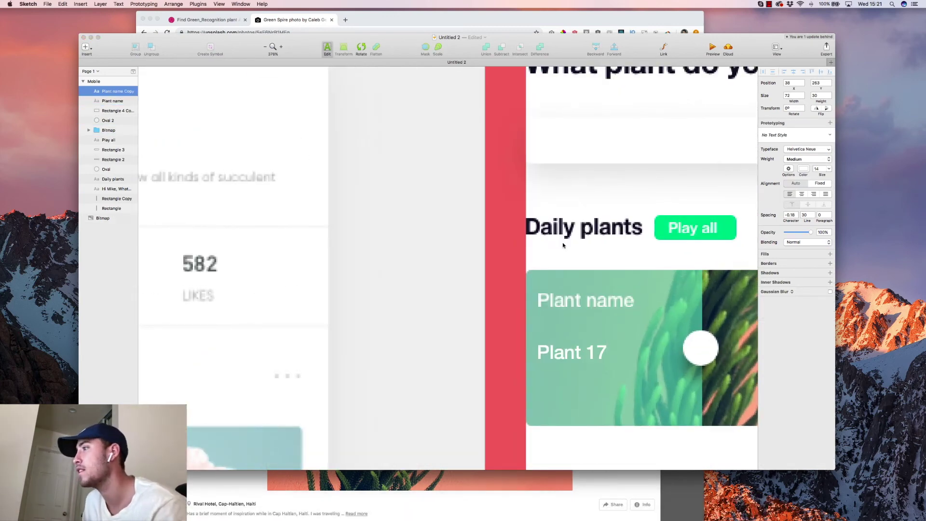
pyautogui.moveTo(588, 353); pyautogui.dragTo(474, 342)
pyautogui.press('BackSpace')
pyautogui.press('Escape')
# Duplicate the 17 text below itself, changing the copy to "Oct" at size 25
pyautogui.keyDown('alt'); pyautogui.moveTo(550, 351); pyautogui.dragTo(546, 388); pyautogui.keyUp('alt')
pyautogui.doubleClick(547, 389)
pyautogui.write('Oct')
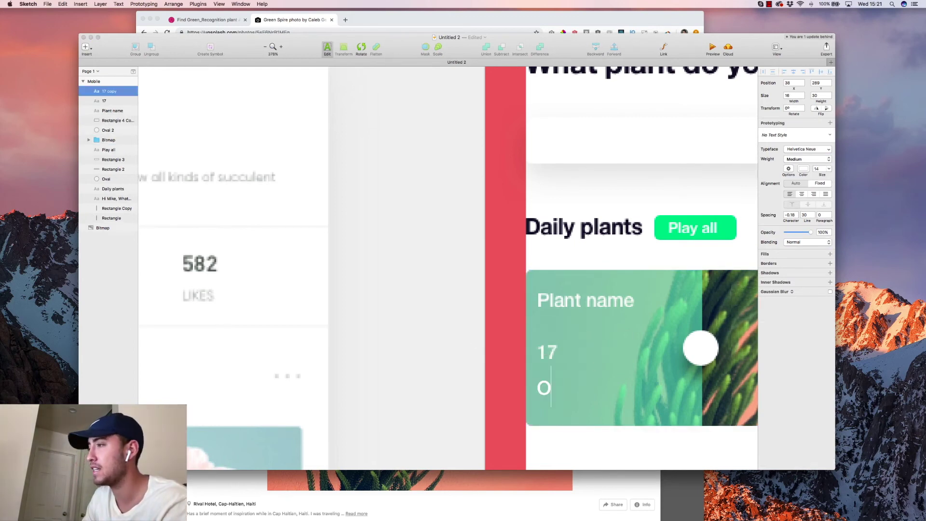
pyautogui.press('Escape')
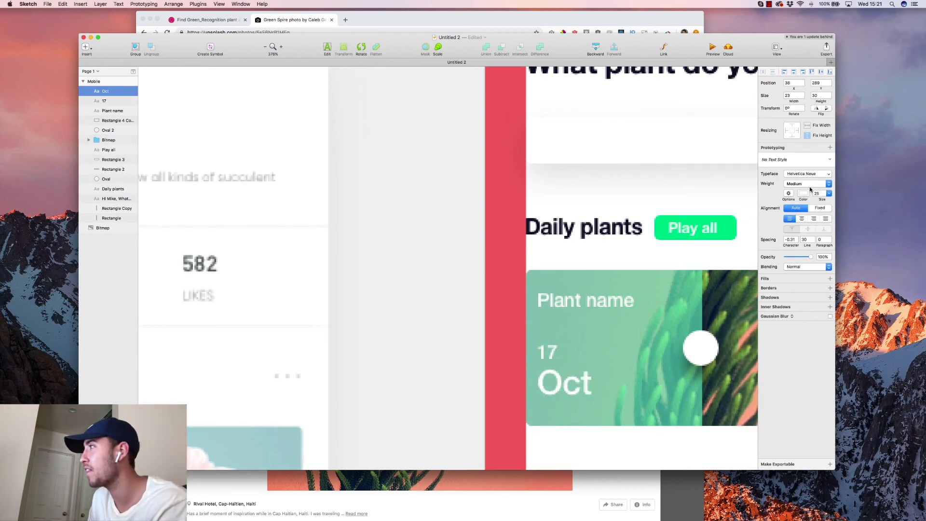
# Set the weight of both the Oct and 17 texts to Bold and compare the card with the reference
pyautogui.click(814, 184)
pyautogui.click(814, 198)
pyautogui.click(548, 352)
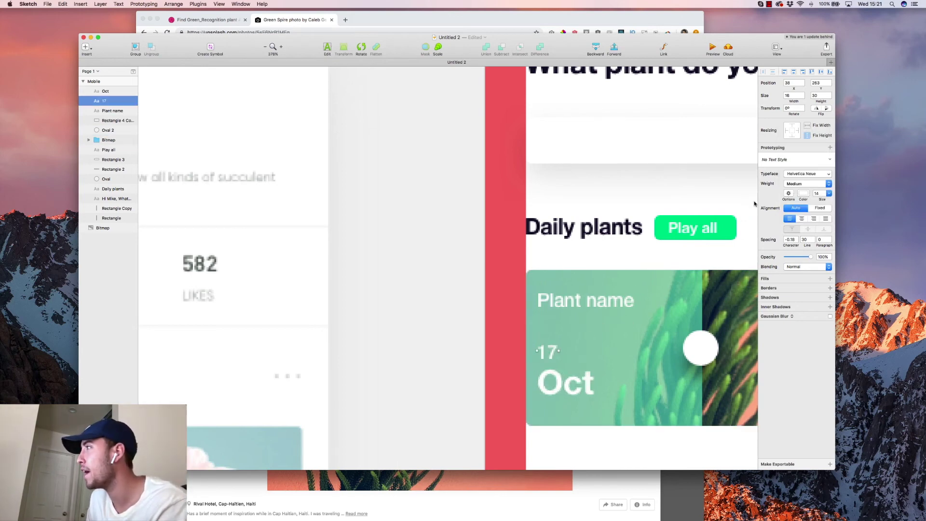
pyautogui.click(807, 183)
pyautogui.click(810, 192)
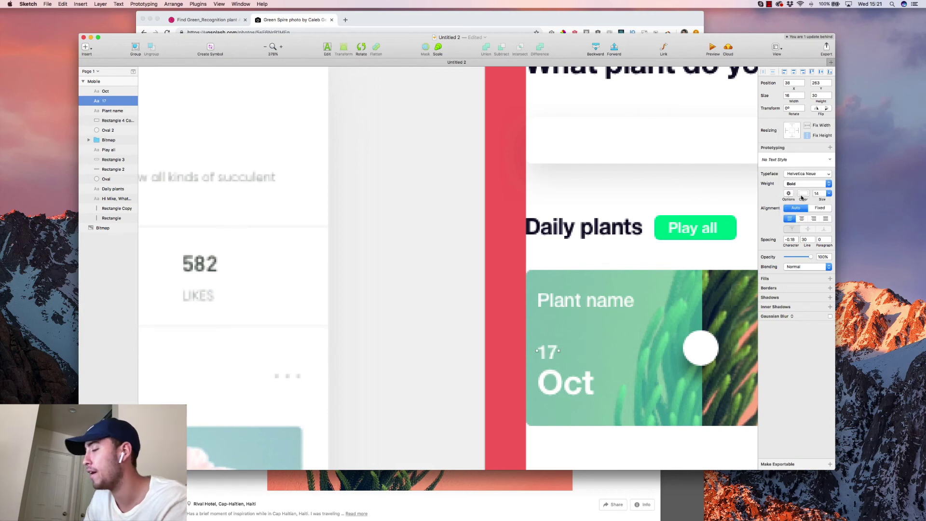
pyautogui.press('super+minus')
pyautogui.press('super+minus')
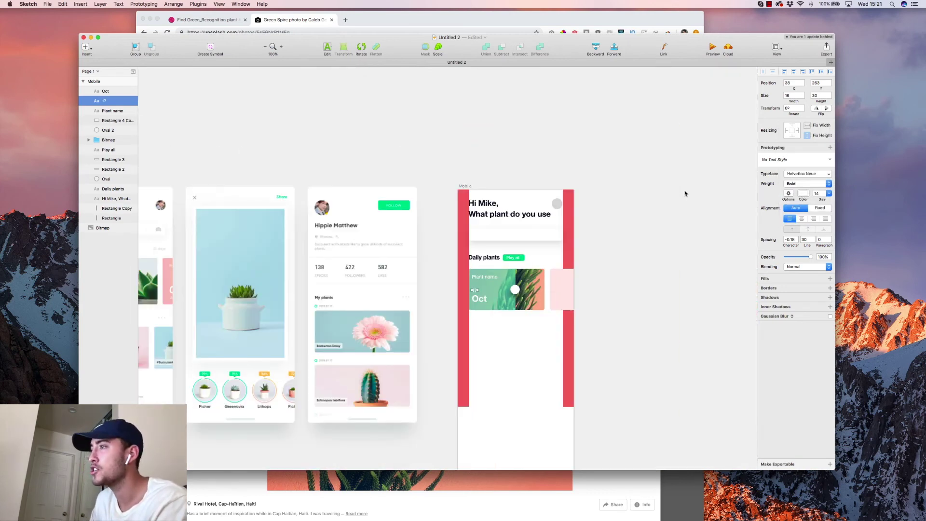
pyautogui.click(603, 137)
pyautogui.hscroll(-2, 607, 131)
pyautogui.hscroll(-3, 607, 131)
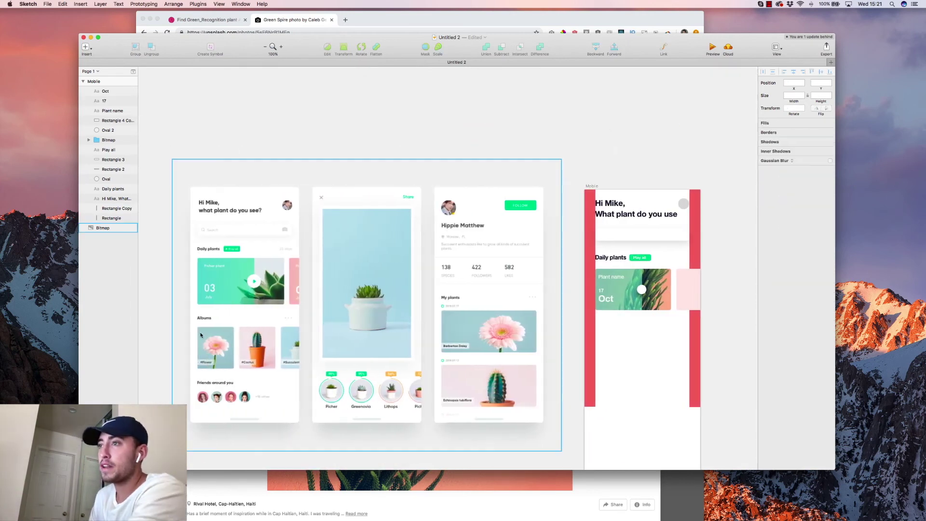
pyautogui.click(643, 291)
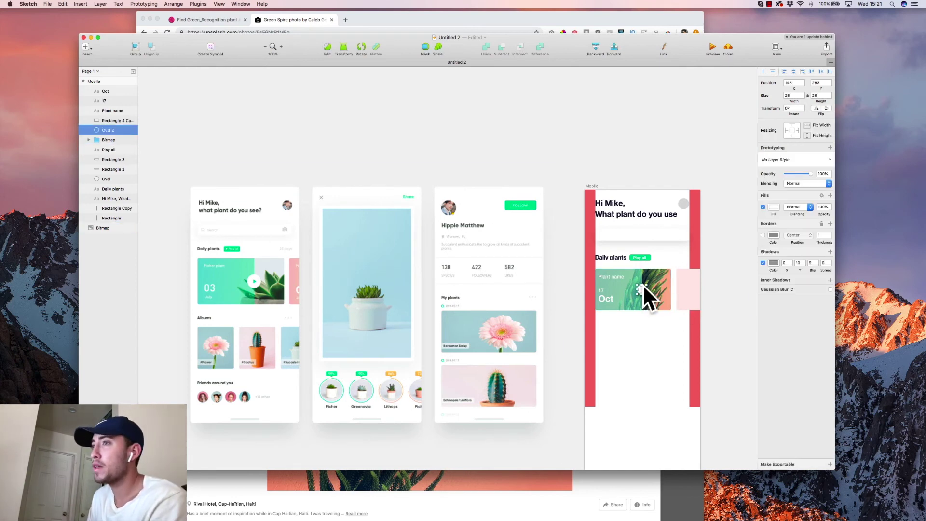
pyautogui.scroll(5, 631, 287)
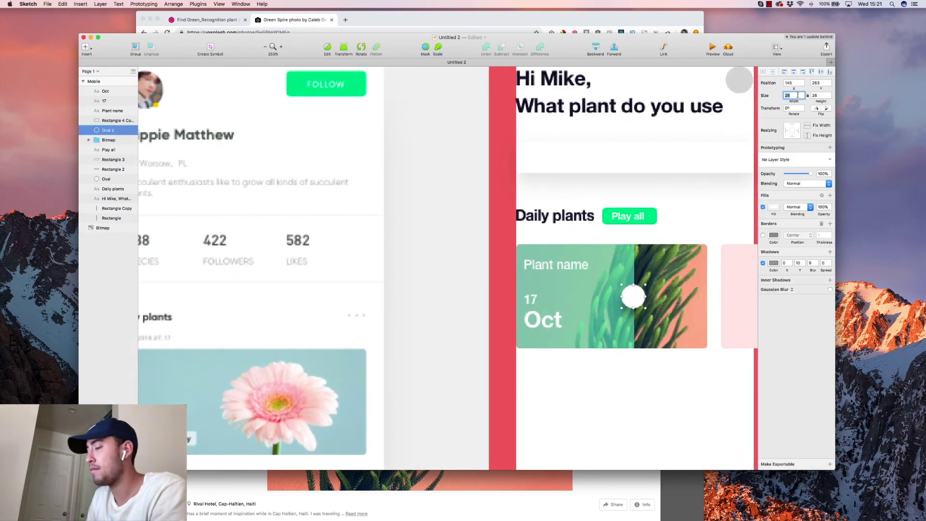
pyautogui.write('3')
pyautogui.press('Return')
pyautogui.press('super+z')
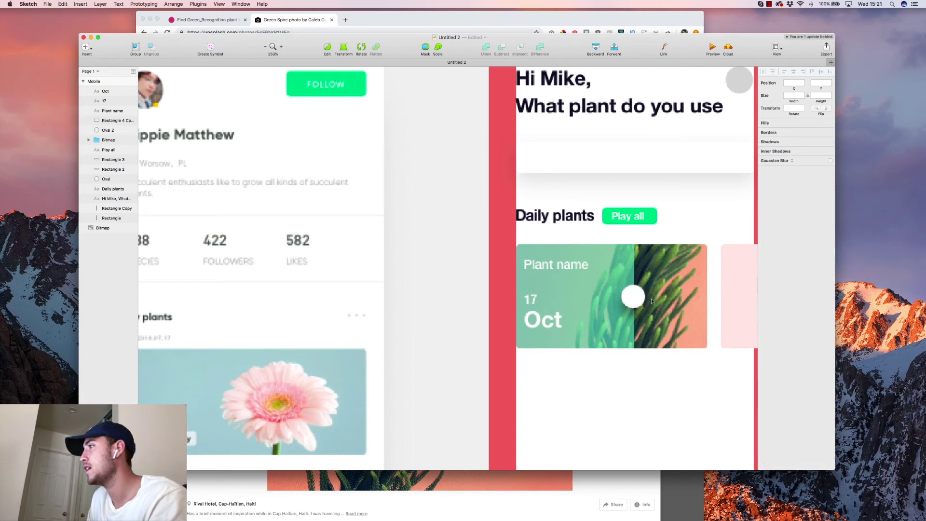
# Resize the white circle to 35 by 35 and shift it back over the overlay's inner edge
pyautogui.click(794, 95)
pyautogui.write('35')
pyautogui.press('Return')
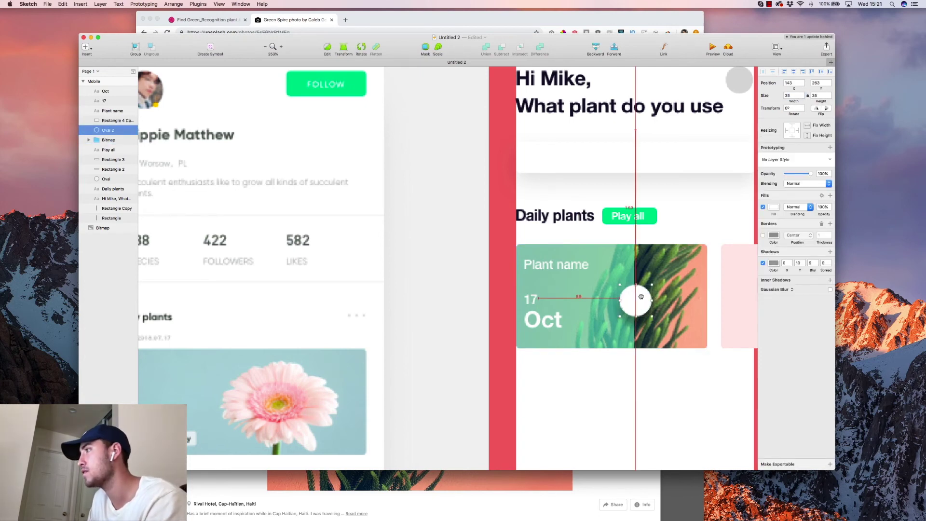
# Draw a 16 by 16 square on the card between the date text and the white circle
pyautogui.scroll(2, 639, 299)
pyautogui.scroll(3, 639, 299)
pyautogui.press('r')
pyautogui.moveTo(450, 277); pyautogui.dragTo(488, 315)
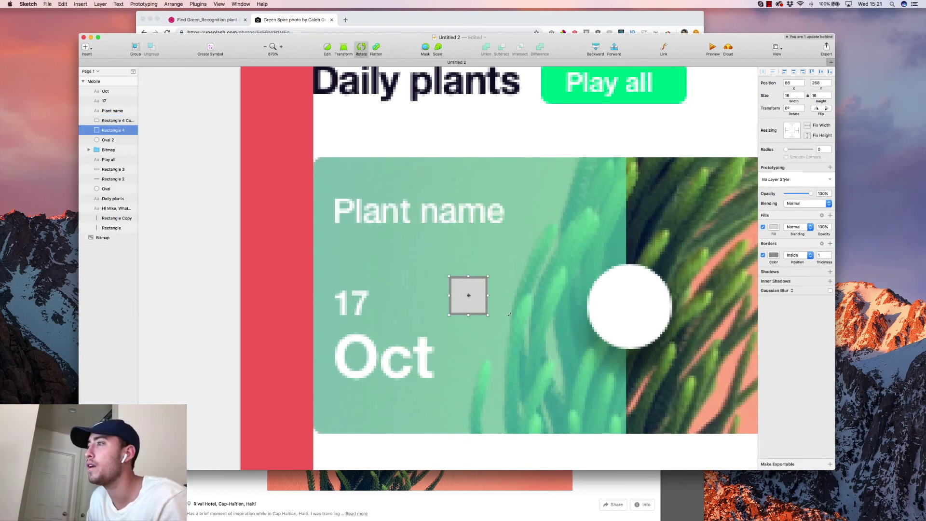
# Rotate the 16 by 16 square by 45° and delete its left corner point to make a right-pointing triangle
pyautogui.moveTo(500, 268); pyautogui.dragTo(521, 299)
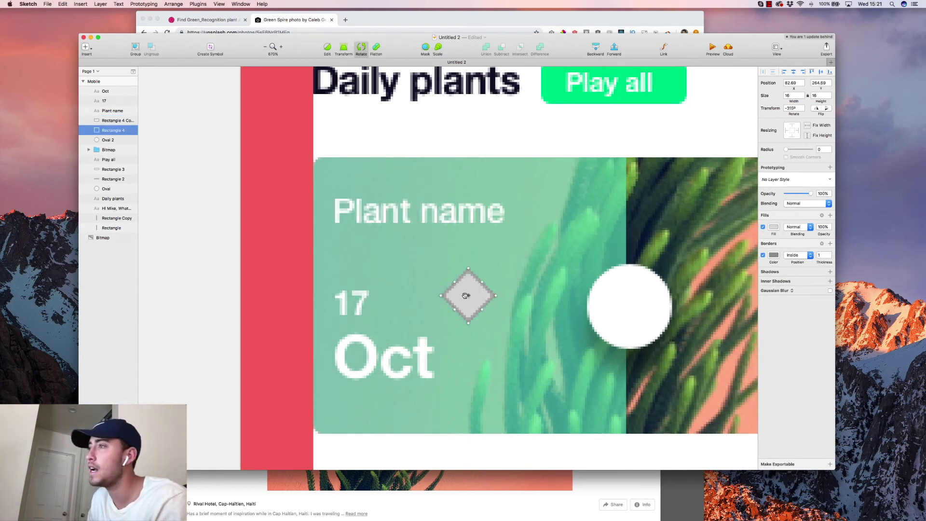
pyautogui.doubleClick(457, 299)
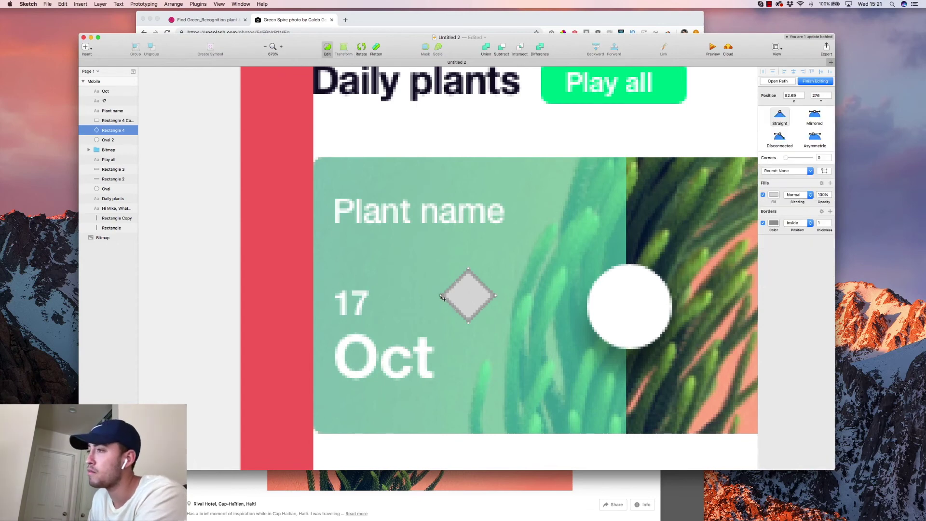
pyautogui.press('BackSpace')
pyautogui.press('Escape')
# Move the triangle into the middle of the white circle and turn off its border
pyautogui.moveTo(494, 295); pyautogui.dragTo(633, 303)
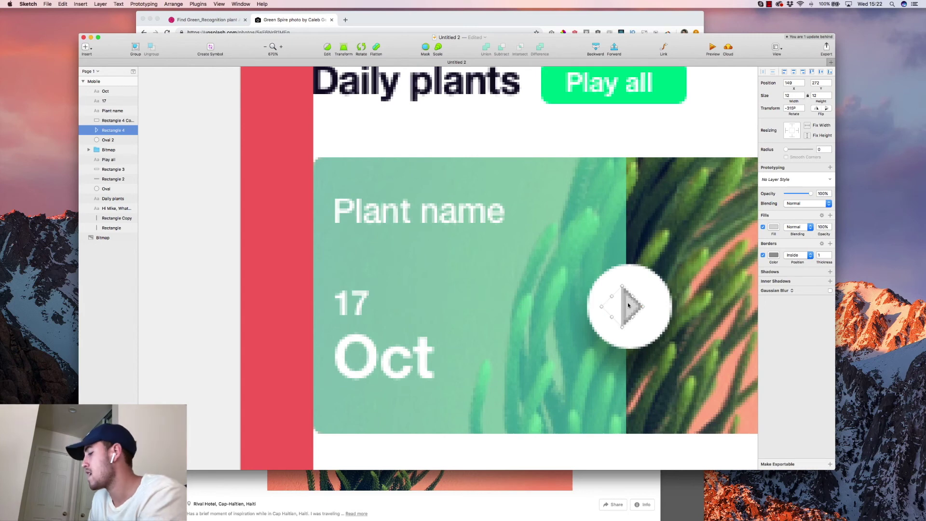
pyautogui.press('Right')
pyautogui.click(763, 254)
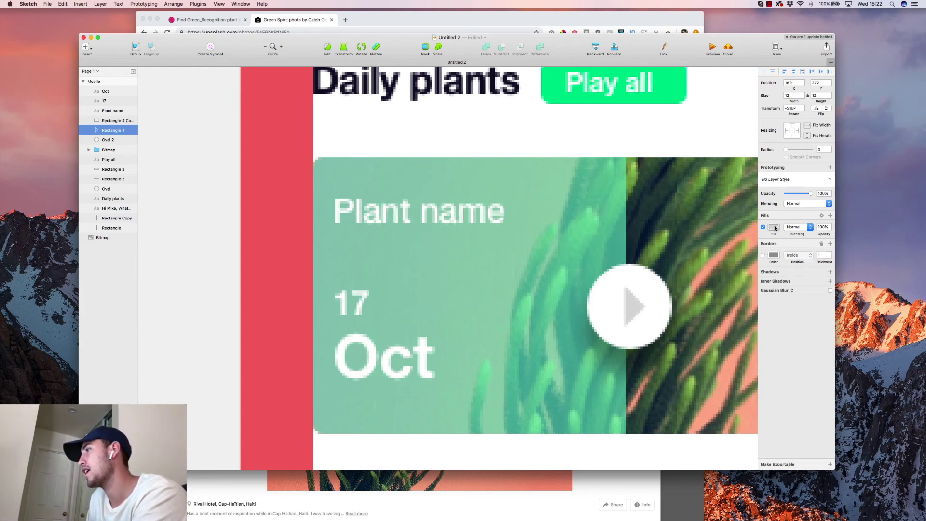
# Fill the play triangle with the bright green sampled from the Play all button
pyautogui.click(774, 227)
pyautogui.click(764, 317)
pyautogui.click(535, 191)
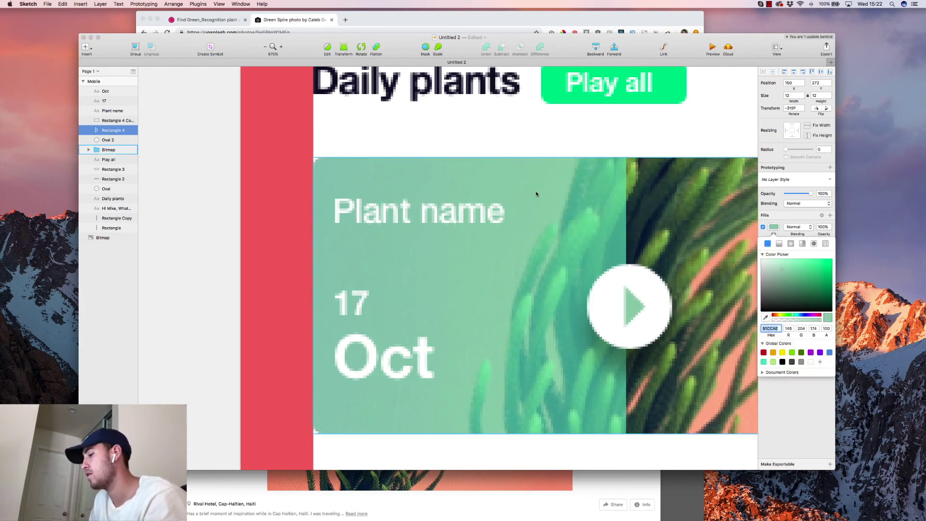
pyautogui.press('super+minus')
pyautogui.press('super+minus')
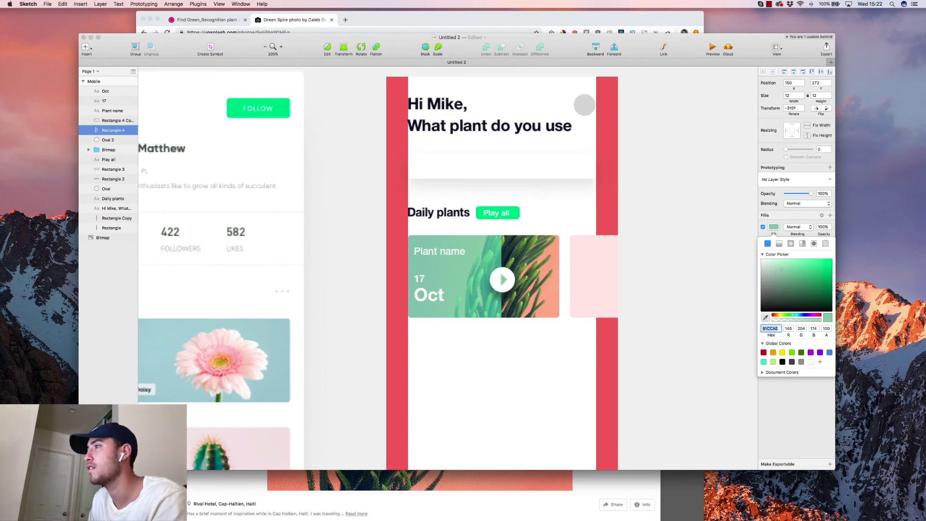
pyautogui.click(495, 211)
pyautogui.click(663, 213)
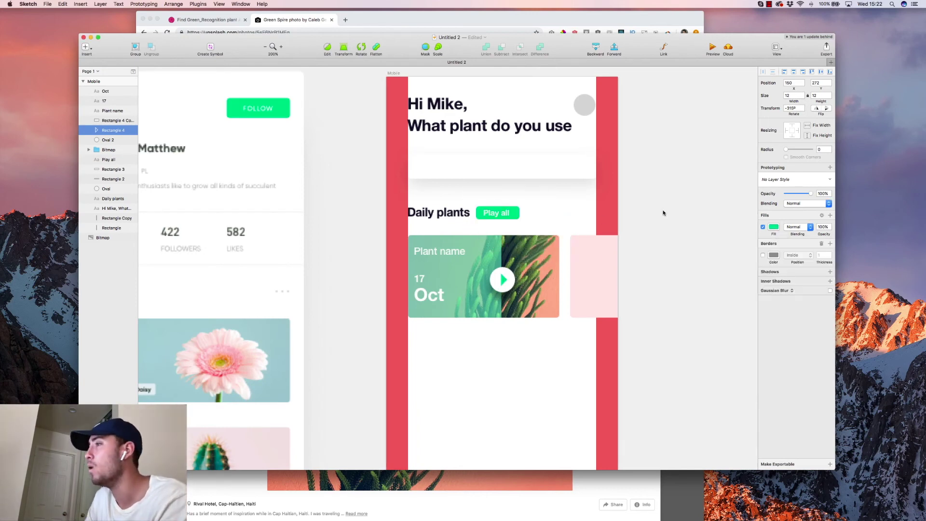
# Compare the finished Daily plants card with the first screen of the reference image
pyautogui.press('super+minus')
pyautogui.press('super+minus')
pyautogui.press('super+plus')
pyautogui.click(663, 212)
pyautogui.hscroll(-3, 663, 212)
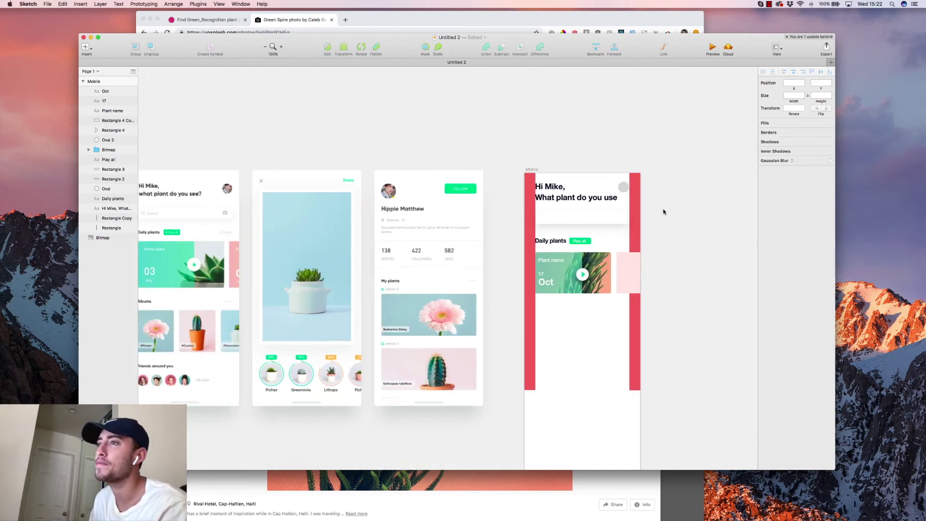
pyautogui.hscroll(-3, 663, 212)
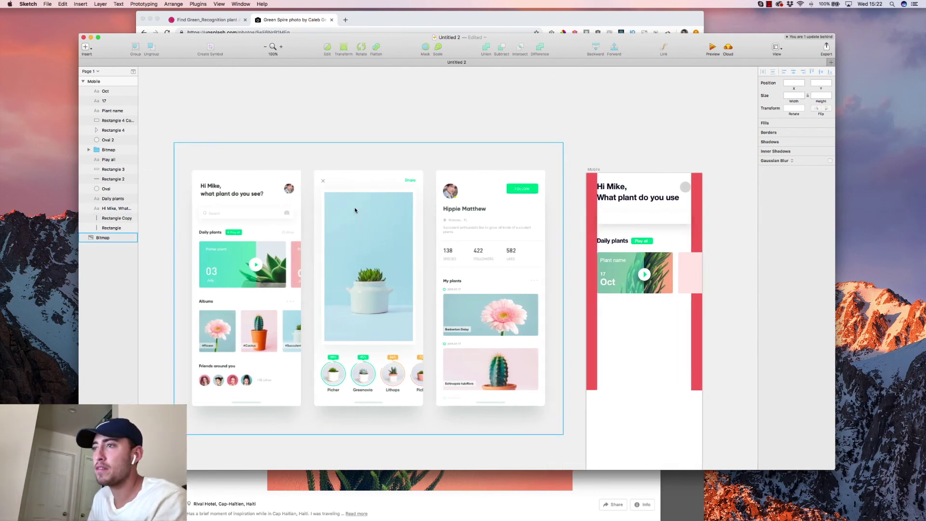
pyautogui.hscroll(3, 530, 270)
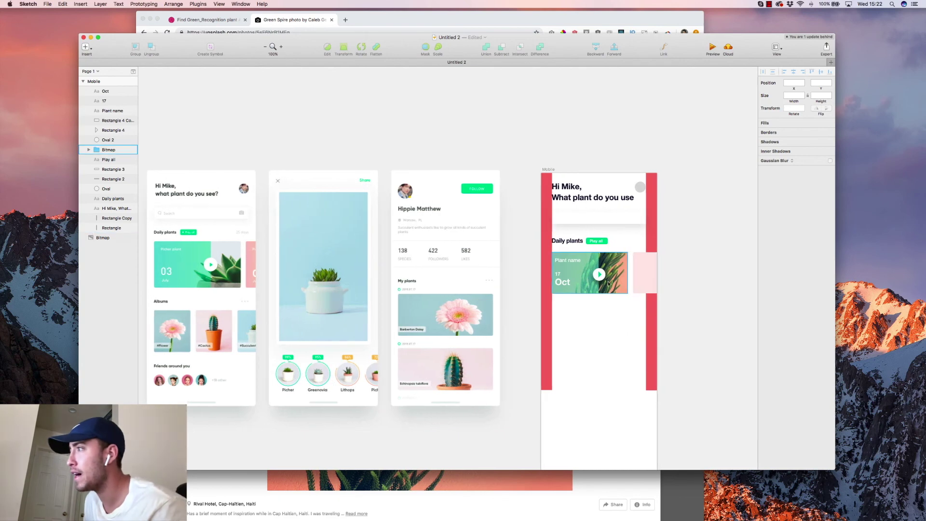
# Shrink the green play triangle to 10.41 by 10.41 and keep it centred in the white circle
pyautogui.scroll(6, 592, 276)
pyautogui.click(593, 275)
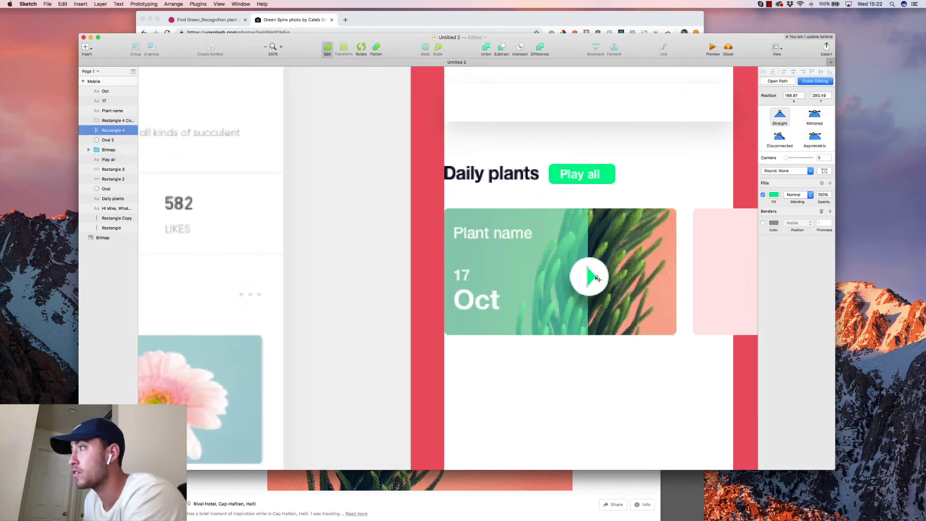
pyautogui.click(793, 95)
pyautogui.press('Down')
pyautogui.press('Down')
pyautogui.press('Down')
pyautogui.click(590, 275)
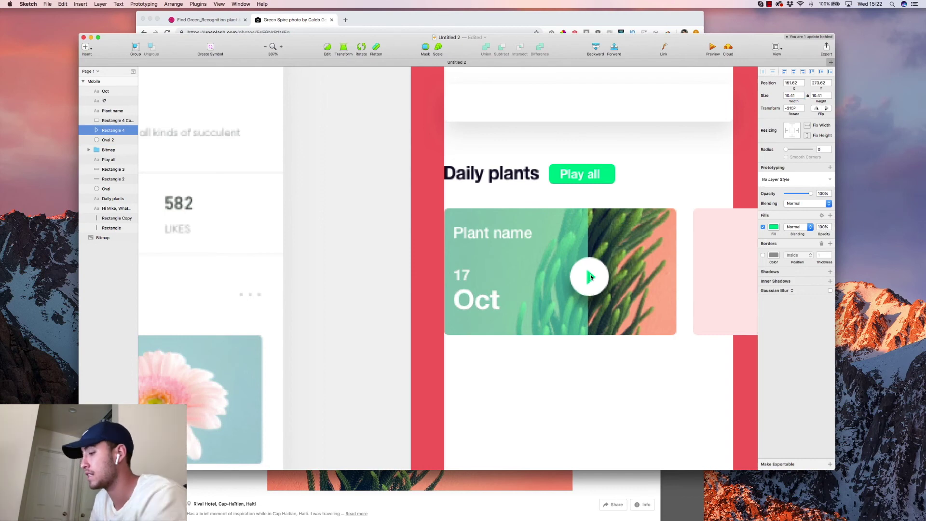
# Remove the reference image of the three app screens beside the Mobile artboard
pyautogui.press('super+0')
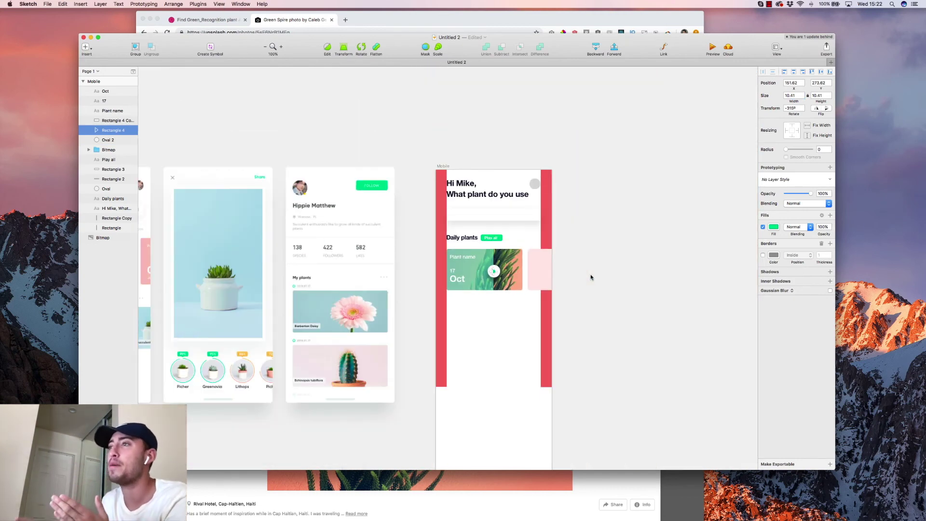
pyautogui.hscroll(-5, 590, 277)
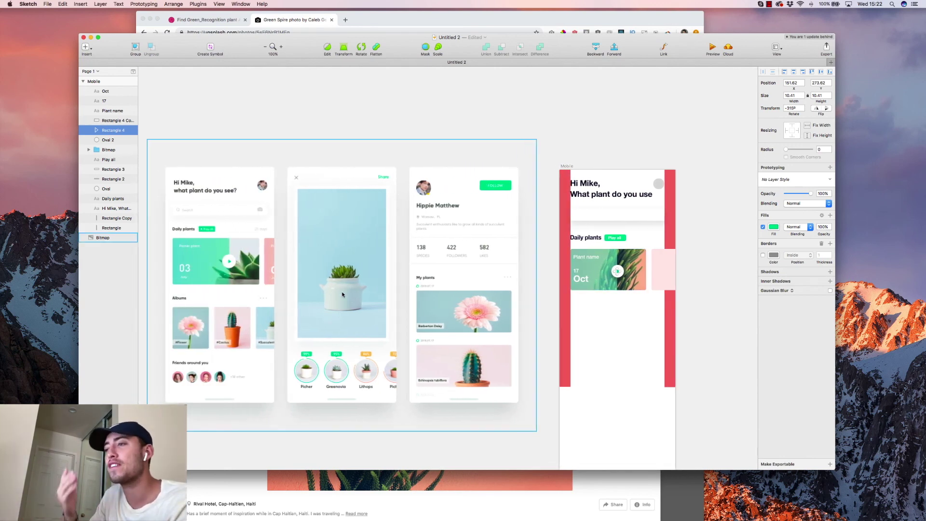
pyautogui.moveTo(342, 294); pyautogui.dragTo(341, 302)
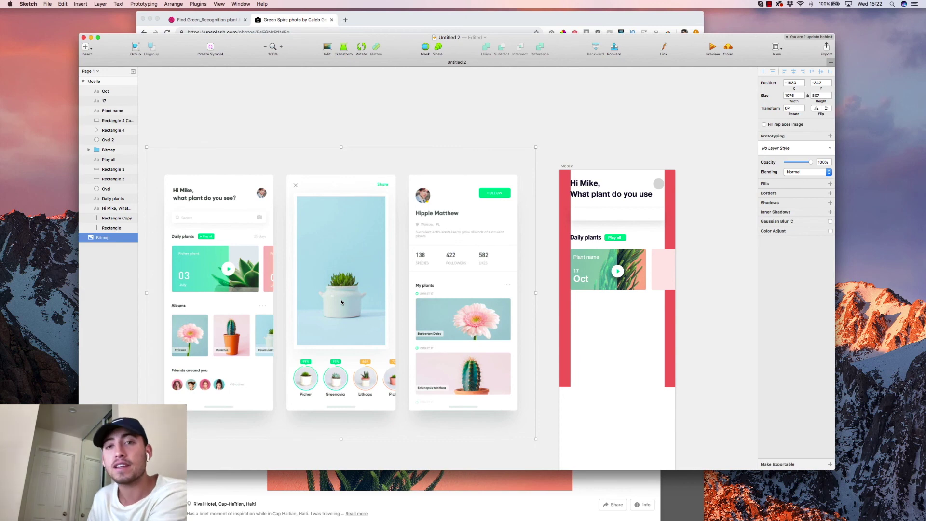
# Move both red margin bars straight down the artboard until they sit below the Daily plants card
pyautogui.click(562, 178)
pyautogui.keyDown('shift'); pyautogui.click(669, 204); pyautogui.keyUp('shift')
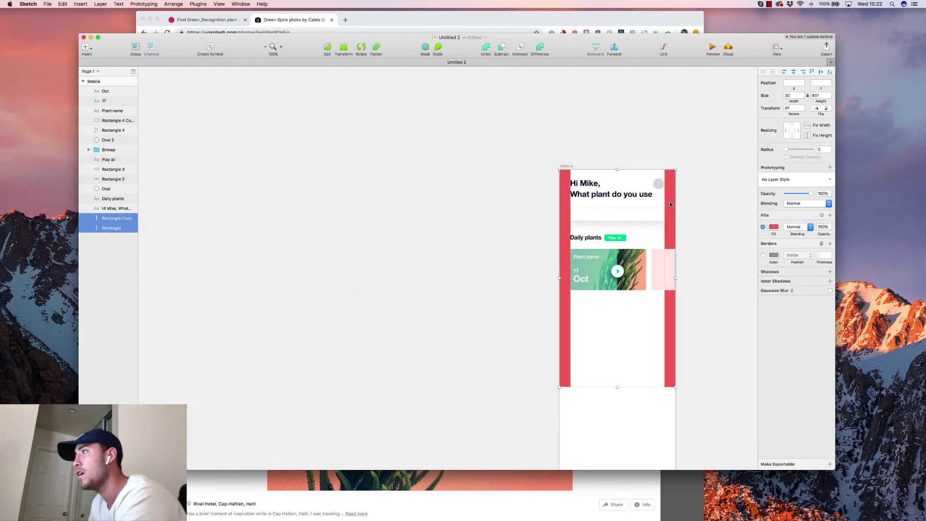
pyautogui.press('BackSpace')
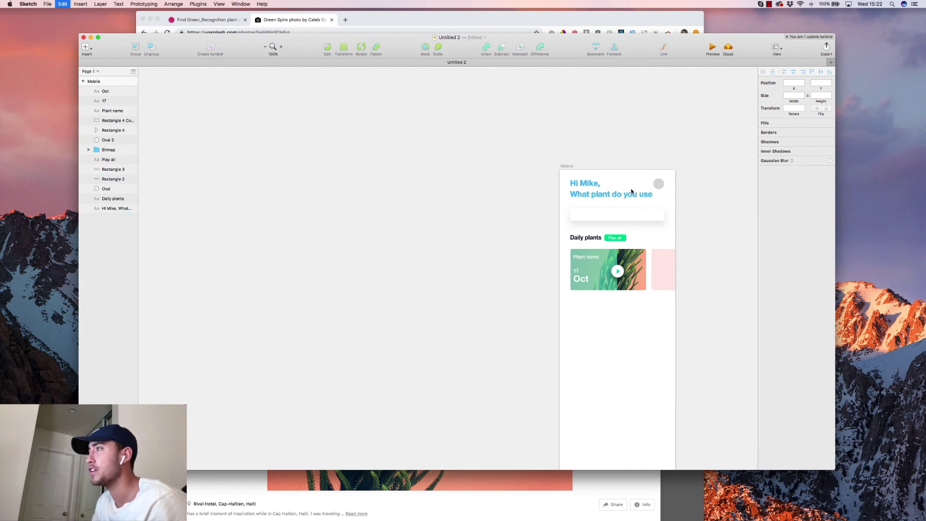
pyautogui.press('super+z')
pyautogui.moveTo(572, 254); pyautogui.dragTo(574, 380)
pyautogui.hscroll(3, 584, 96)
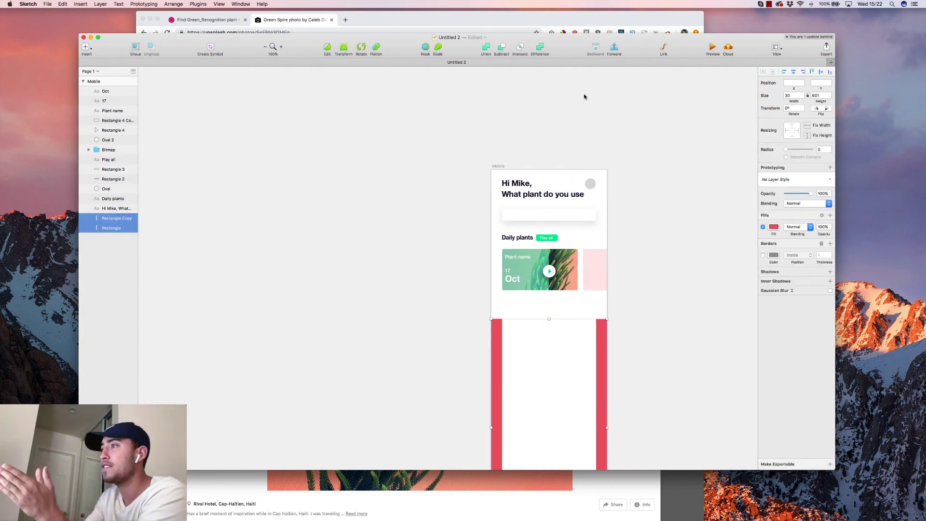